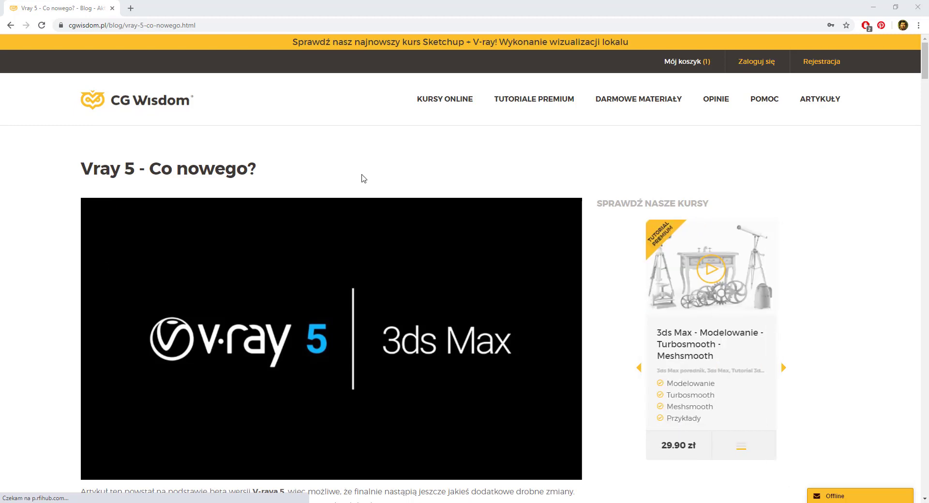
# Read through the CG Wisdom 'Vray 5 - Co nowego?' article, then close the Chrome window.
pyautogui.scroll(-1, 361, 178)
pyautogui.scroll(1, 361, 178)
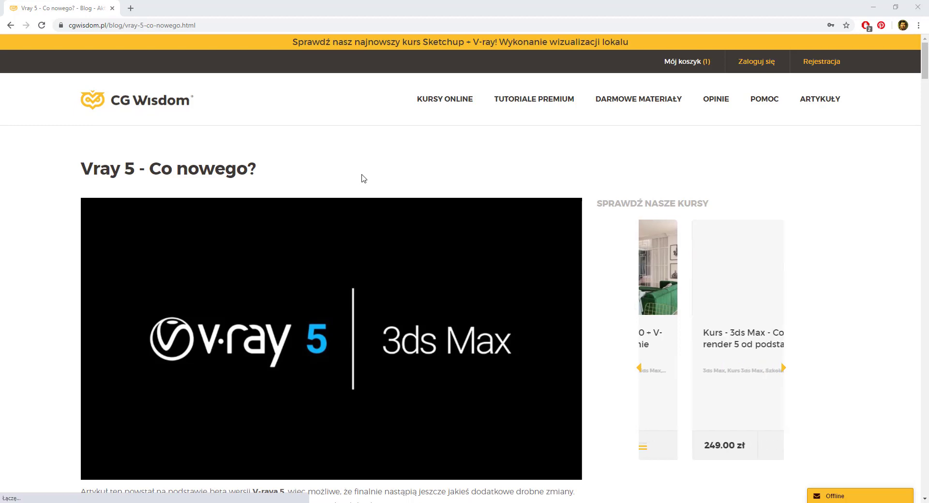
pyautogui.scroll(-1, 363, 176)
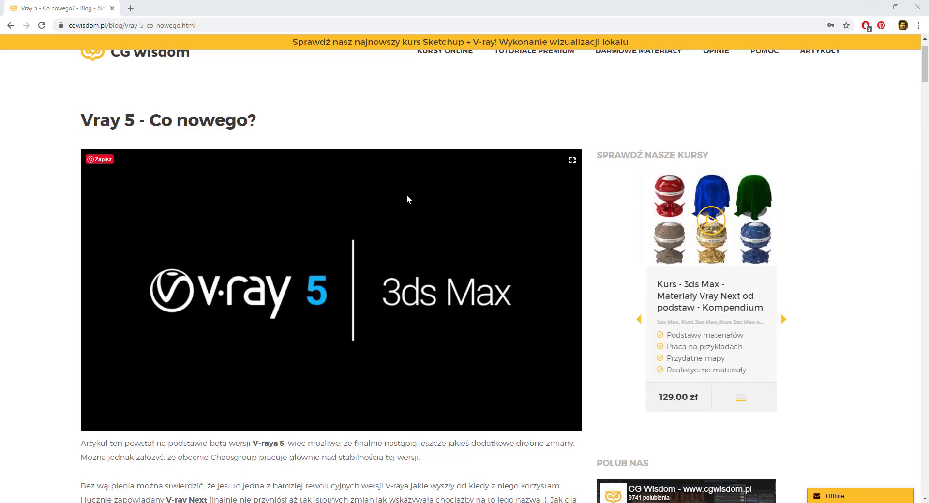
pyautogui.scroll(1, 406, 196)
pyautogui.scroll(-4, 406, 196)
pyautogui.scroll(-5, 406, 198)
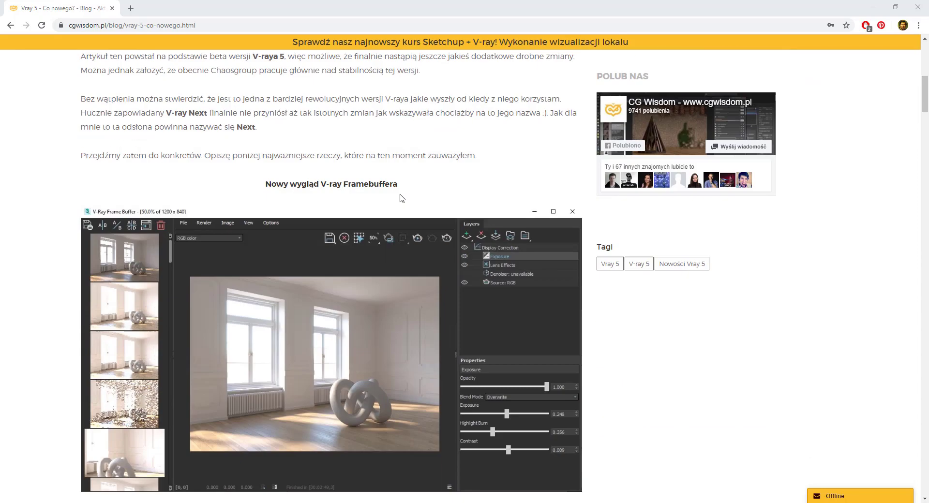
pyautogui.scroll(-4, 401, 196)
pyautogui.scroll(-1, 925, 121)
pyautogui.moveTo(925, 121)
pyautogui.mouseDown()
pyautogui.moveTo(910, 271)
pyautogui.moveTo(918, 362)
pyautogui.moveTo(917, 68)
pyautogui.mouseUp()
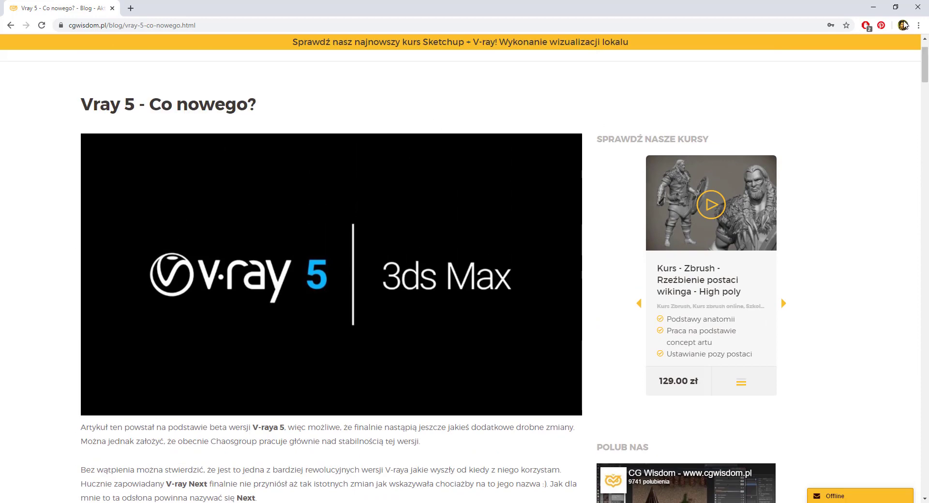
pyautogui.click(917, 7)
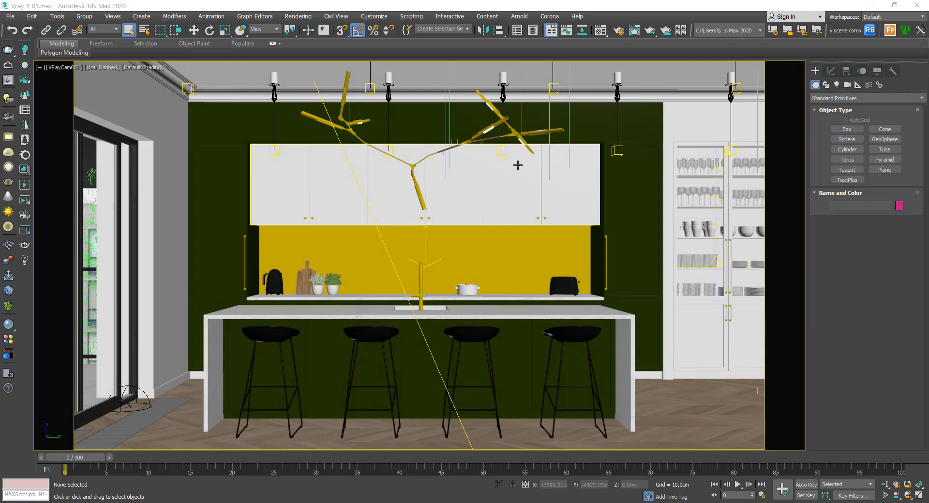
# Select the upper cabinet, hide the lights with Shift+L, and show the last kitchen render.
pyautogui.click(578, 209)
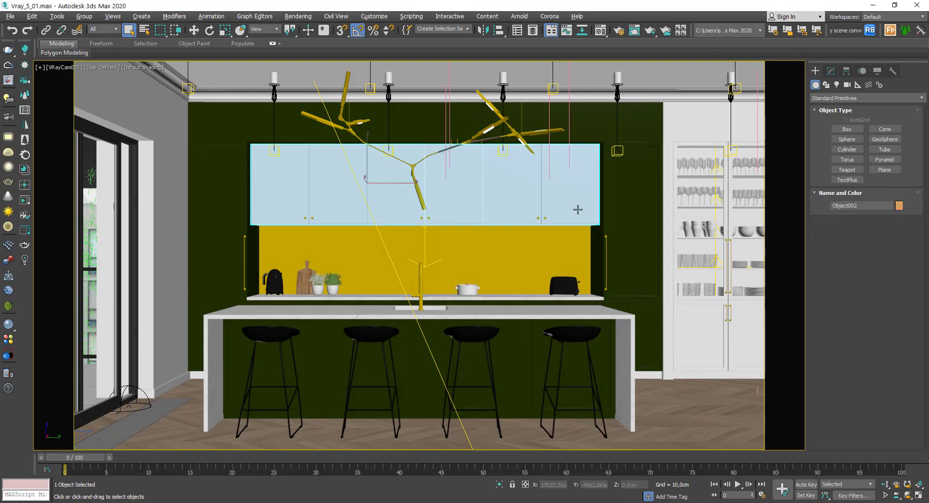
pyautogui.hotkey('shift', 'l')
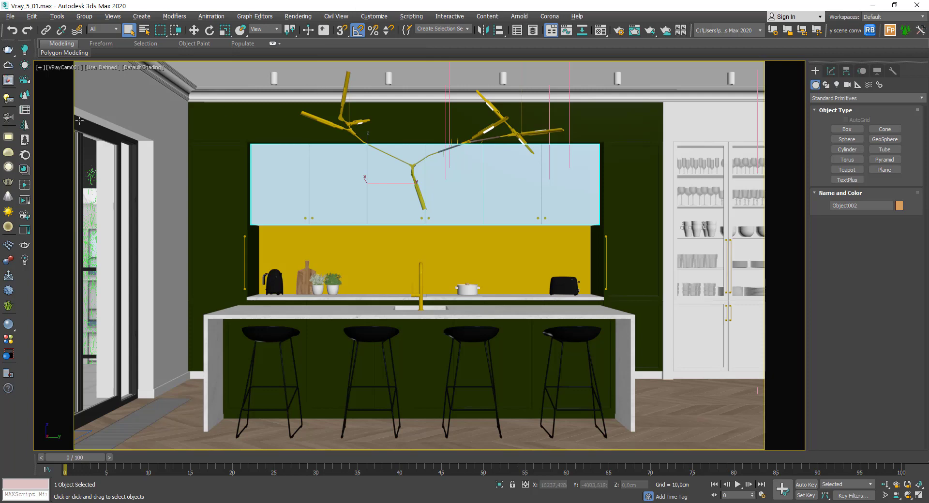
pyautogui.click(8, 81)
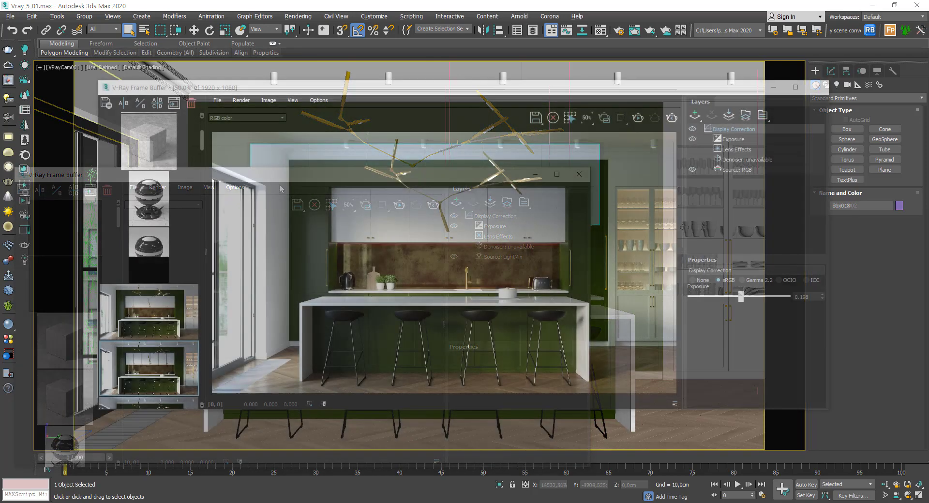
pyautogui.click(48, 457)
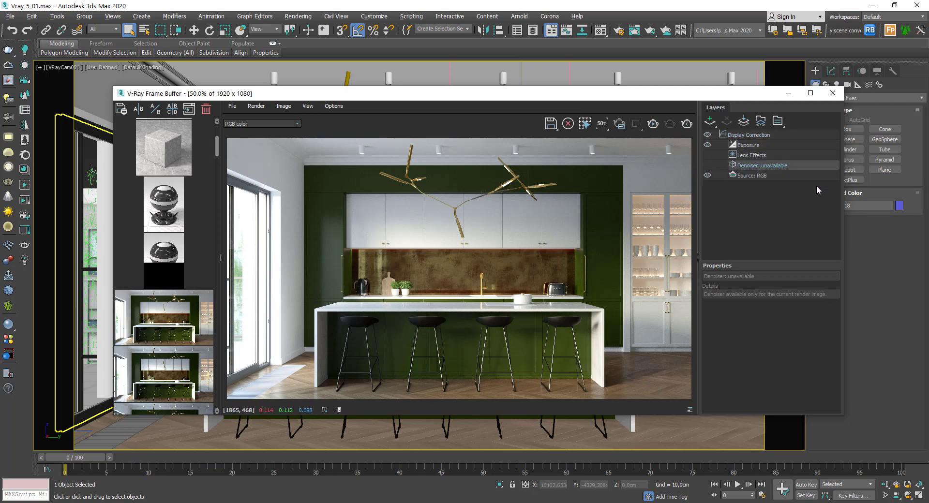
# Open the Lens Effects layer, view the render at 100%, and toggle the bloom to compare.
pyautogui.click(768, 155)
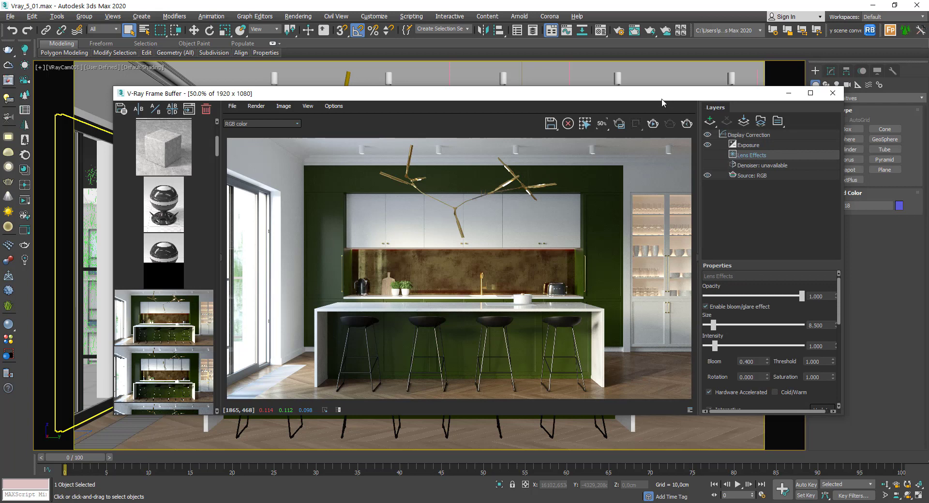
pyautogui.moveTo(662, 103); pyautogui.dragTo(690, 107)
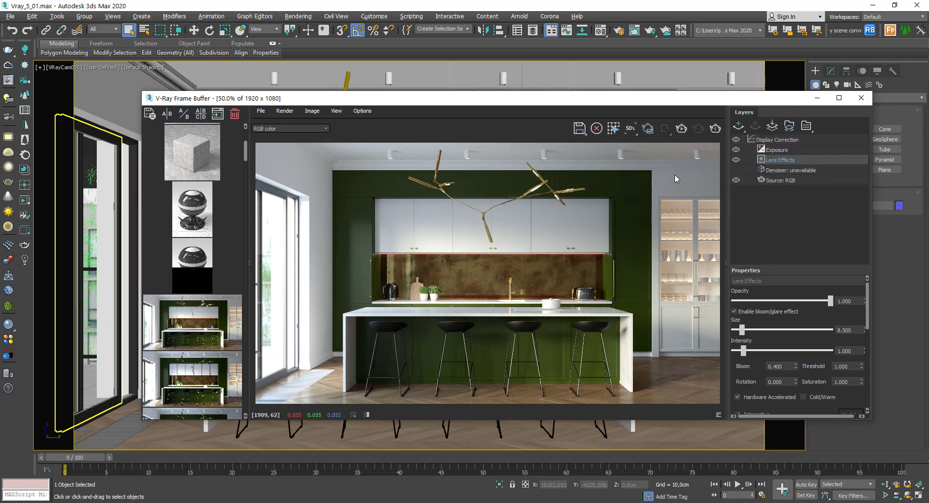
pyautogui.doubleClick(541, 192)
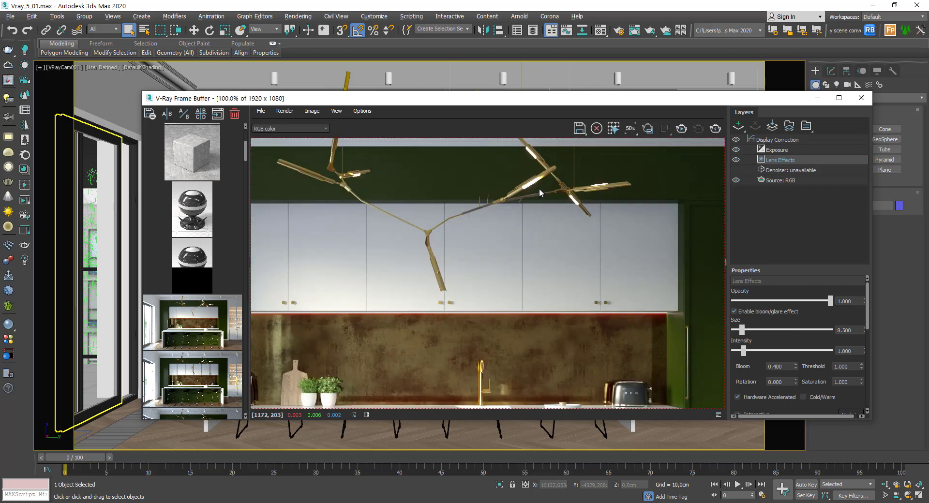
pyautogui.click(735, 160)
pyautogui.click(735, 160)
# Set the bloom Size to 59.5 and Intensity to 2.6, then toggle it to compare.
pyautogui.moveTo(751, 334); pyautogui.dragTo(793, 334)
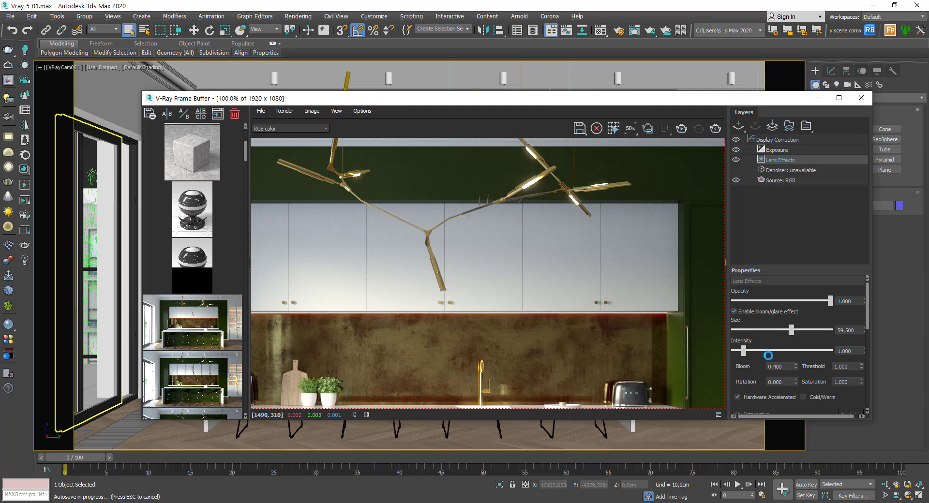
pyautogui.moveTo(744, 350); pyautogui.dragTo(758, 350)
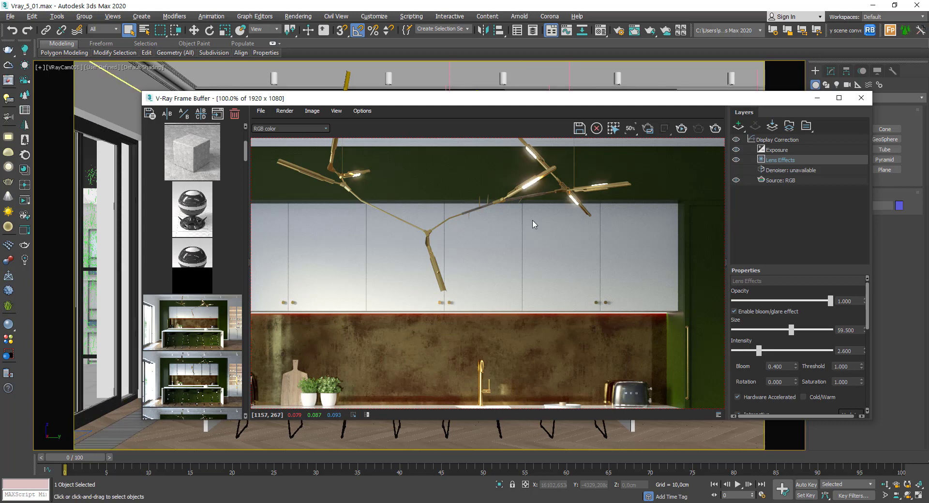
pyautogui.scroll(-2, 533, 220)
pyautogui.scroll(-1, 529, 202)
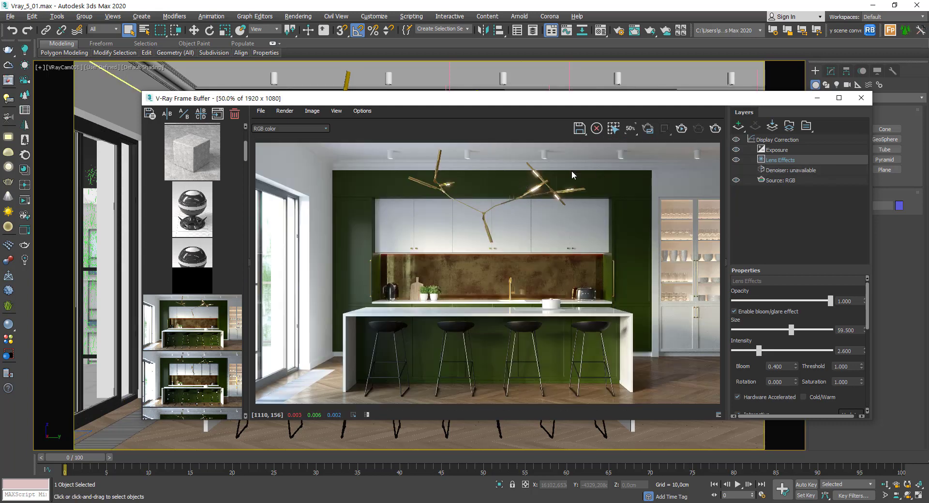
pyautogui.click(735, 160)
pyautogui.click(735, 161)
pyautogui.click(736, 161)
pyautogui.click(737, 161)
pyautogui.click(736, 161)
pyautogui.click(736, 161)
pyautogui.click(736, 161)
# Judge the bloom strength by lowering its opacity, then restore opacity to 1.0.
pyautogui.click(784, 172)
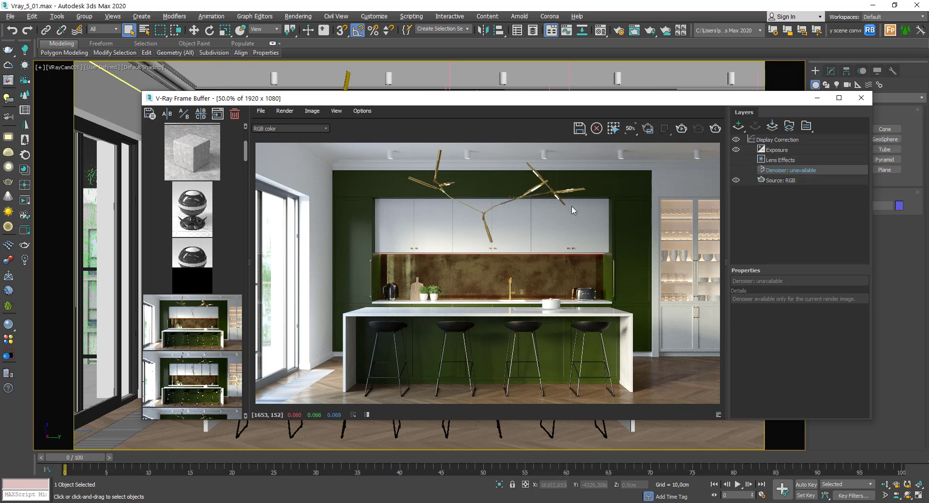
pyautogui.click(778, 161)
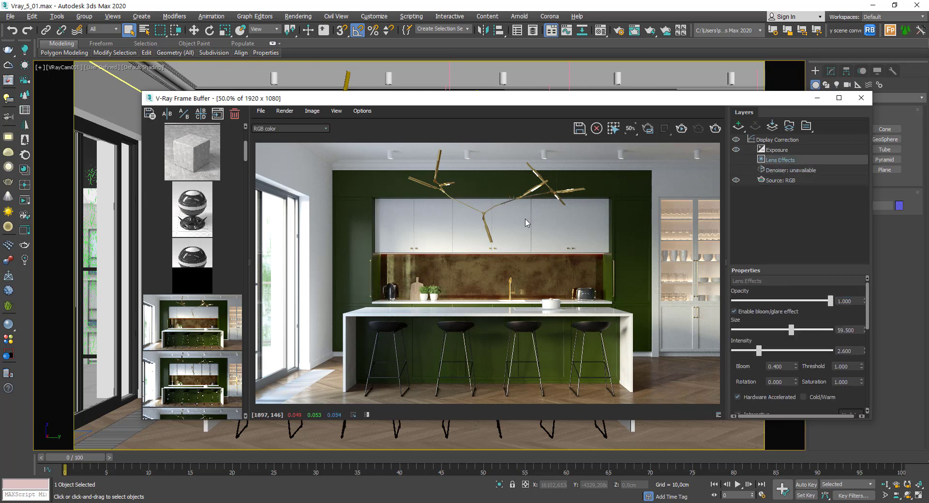
pyautogui.scroll(2, 532, 180)
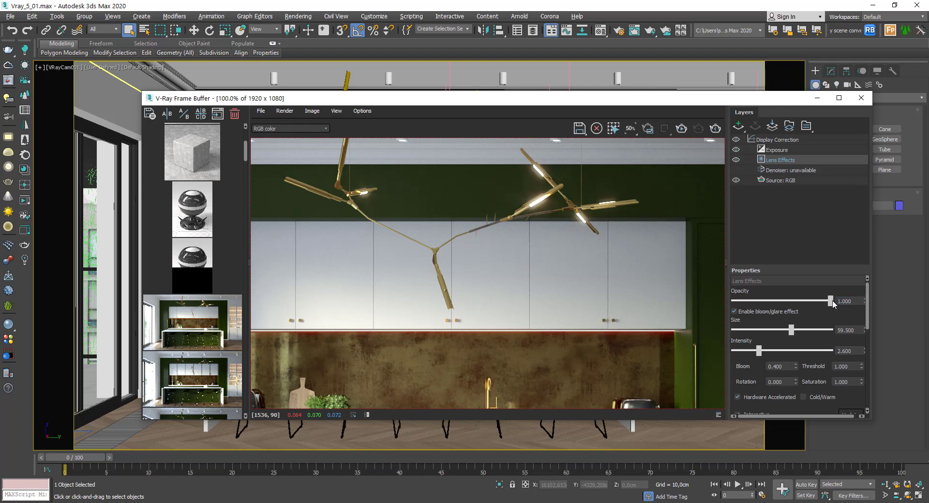
pyautogui.moveTo(830, 301); pyautogui.dragTo(782, 303)
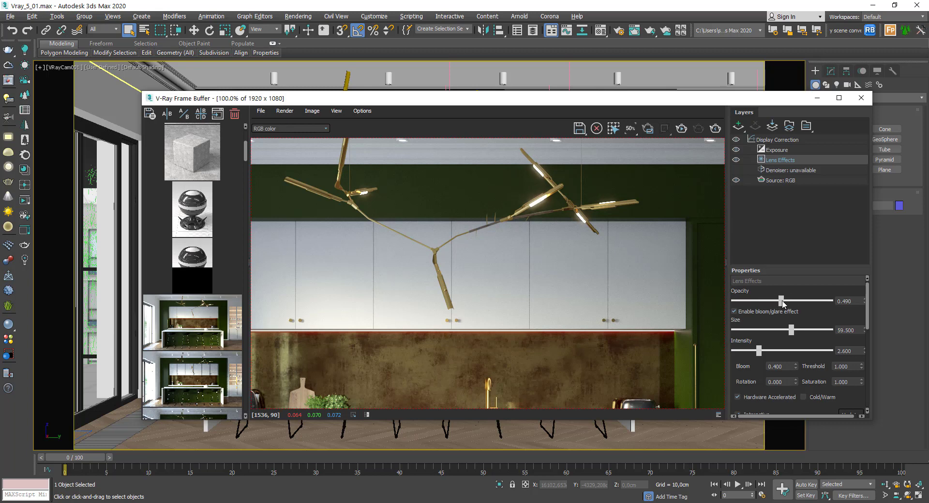
pyautogui.moveTo(783, 301); pyautogui.dragTo(830, 301)
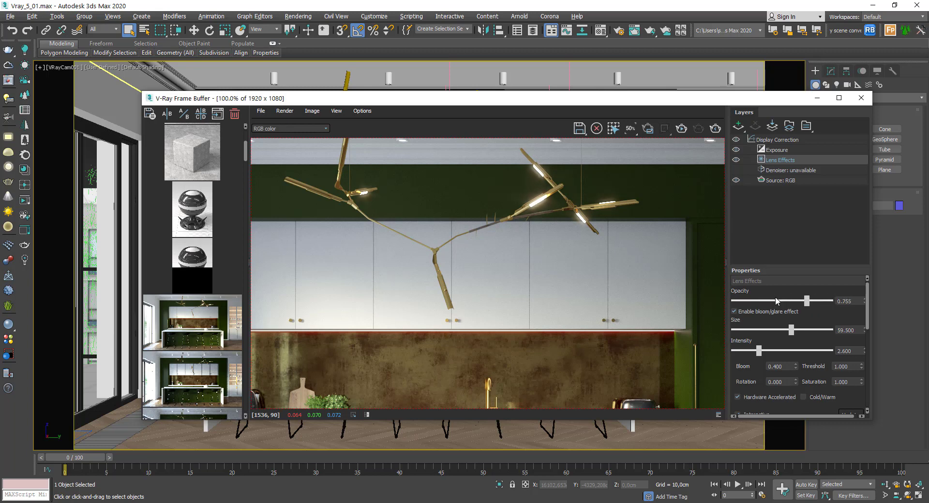
pyautogui.click(800, 169)
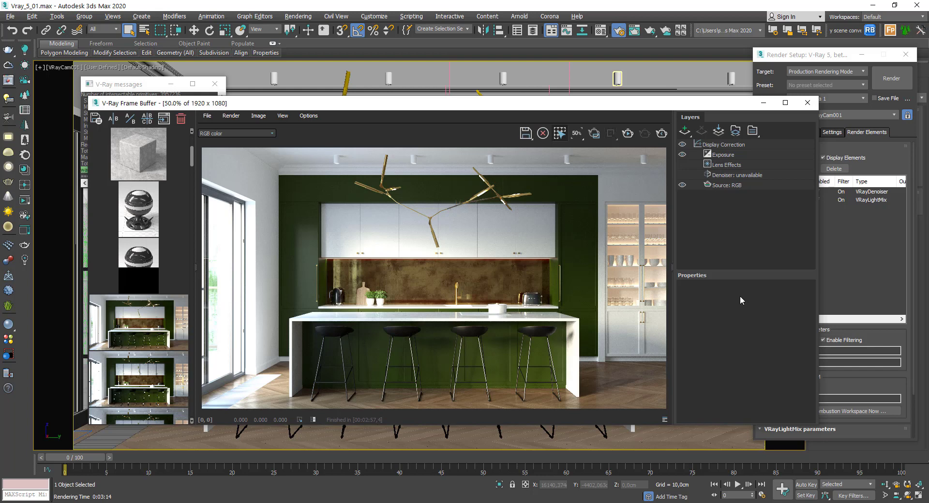
# Delete the existing Exposure layer and add a new Exposure correction layer.
pyautogui.click(741, 155)
pyautogui.press('Delete')
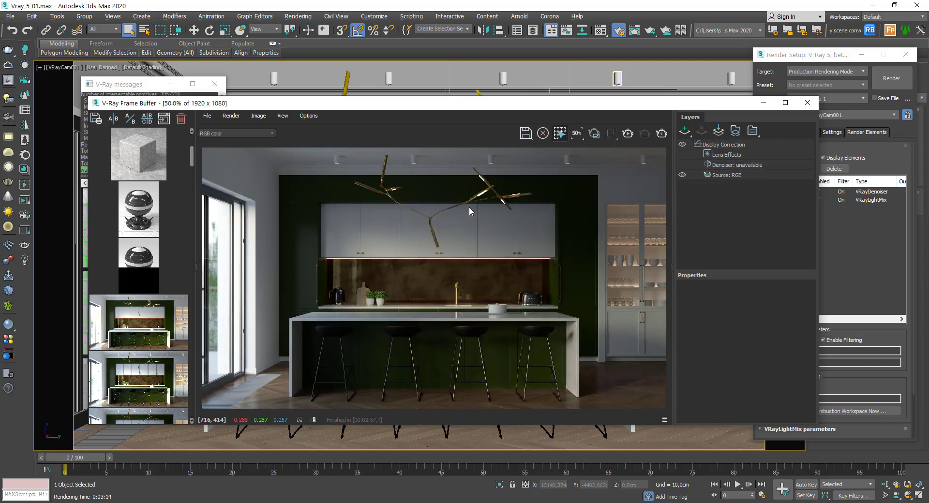
pyautogui.click(684, 131)
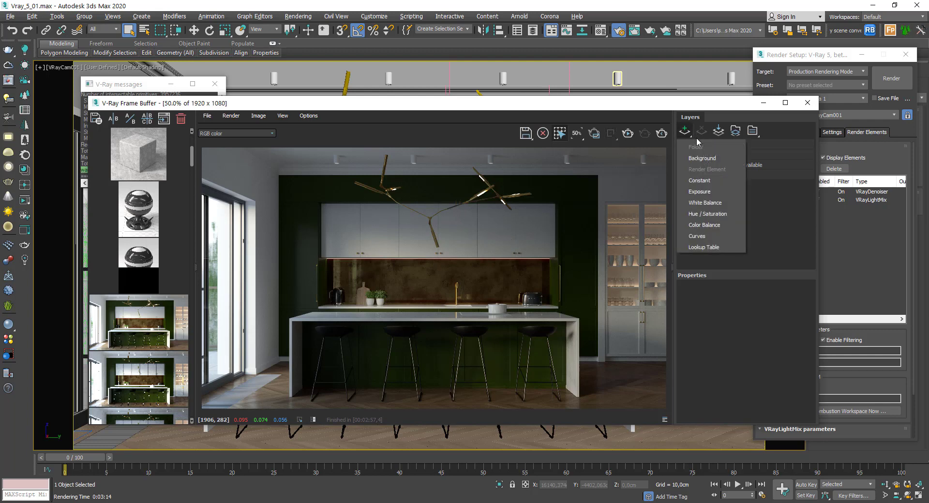
pyautogui.click(700, 192)
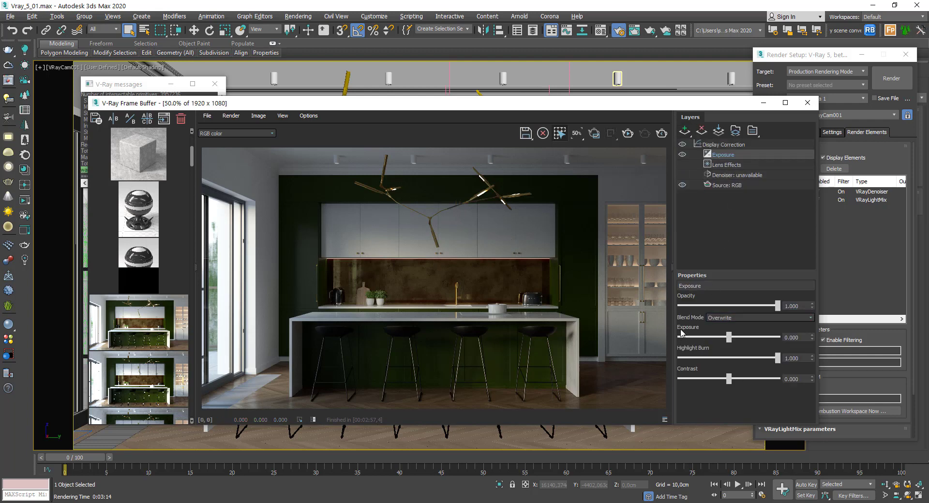
# Set exposure to 1.683 and highlight burn to 0.515, then toggle the layer to compare.
pyautogui.moveTo(729, 340); pyautogui.dragTo(745, 337)
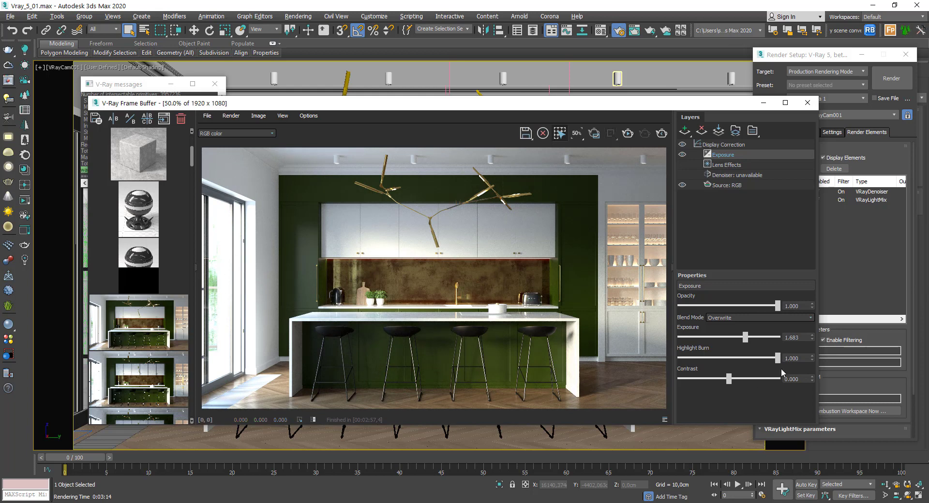
pyautogui.moveTo(777, 359)
pyautogui.mouseDown()
pyautogui.moveTo(709, 359)
pyautogui.moveTo(730, 358)
pyautogui.mouseUp()
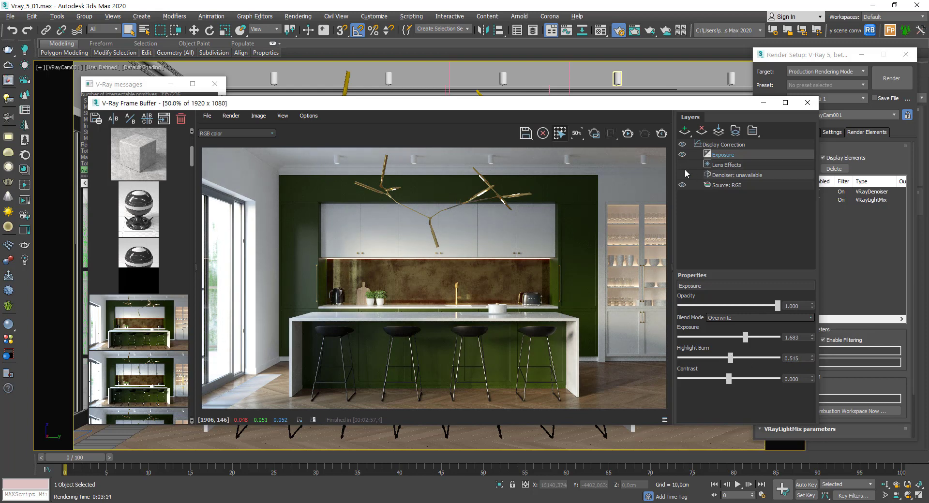
pyautogui.click(682, 155)
pyautogui.click(682, 155)
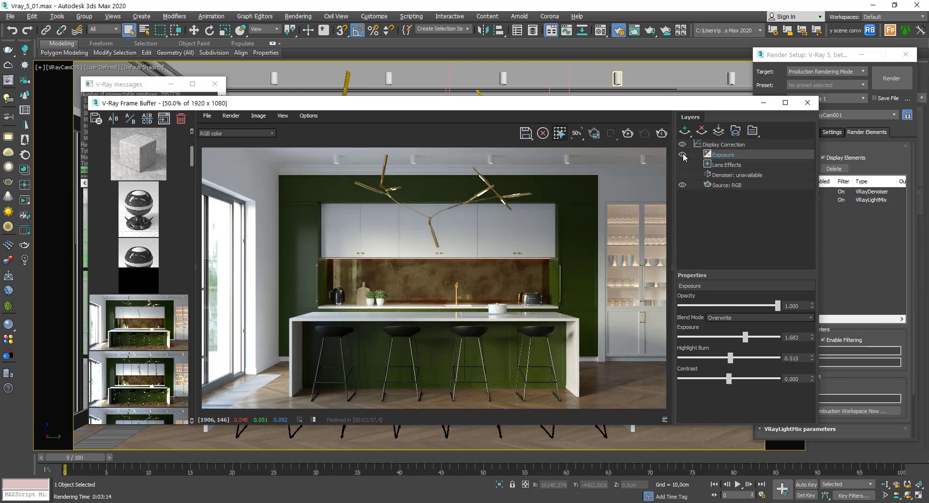
pyautogui.click(682, 155)
pyautogui.click(681, 155)
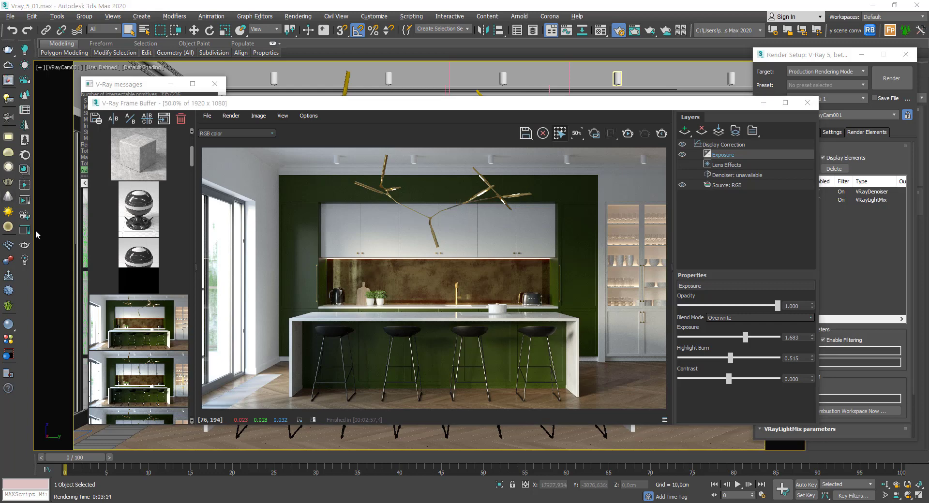
# Add a Curves layer and bend its curve into an S-shape: darker shadows, brighter highlights.
pyautogui.click(689, 133)
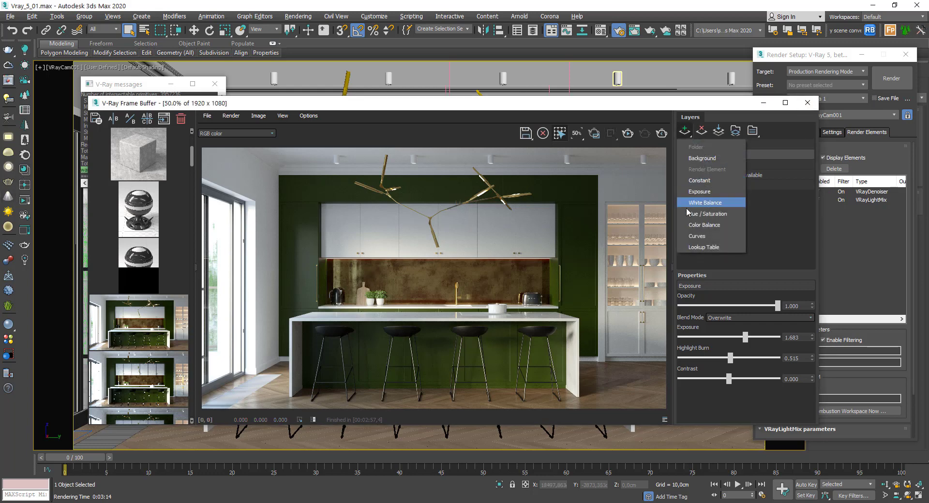
pyautogui.click(696, 236)
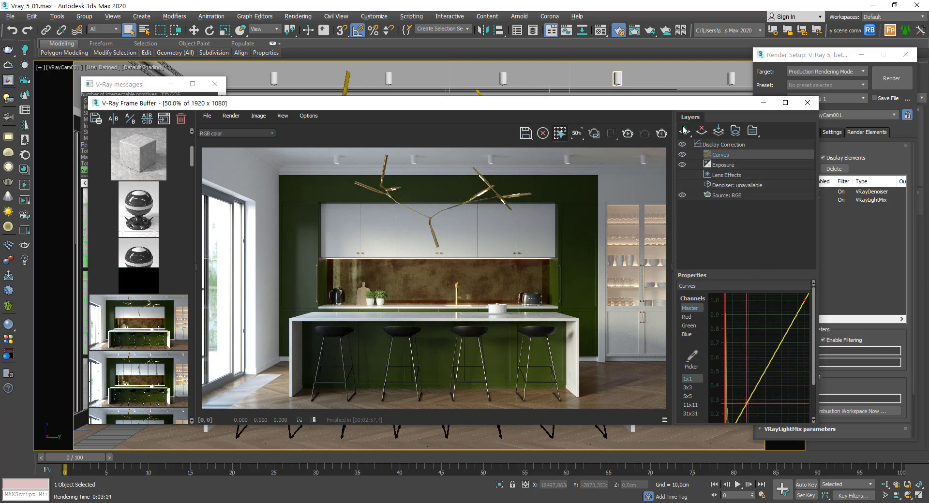
pyautogui.moveTo(484, 102); pyautogui.dragTo(485, 64)
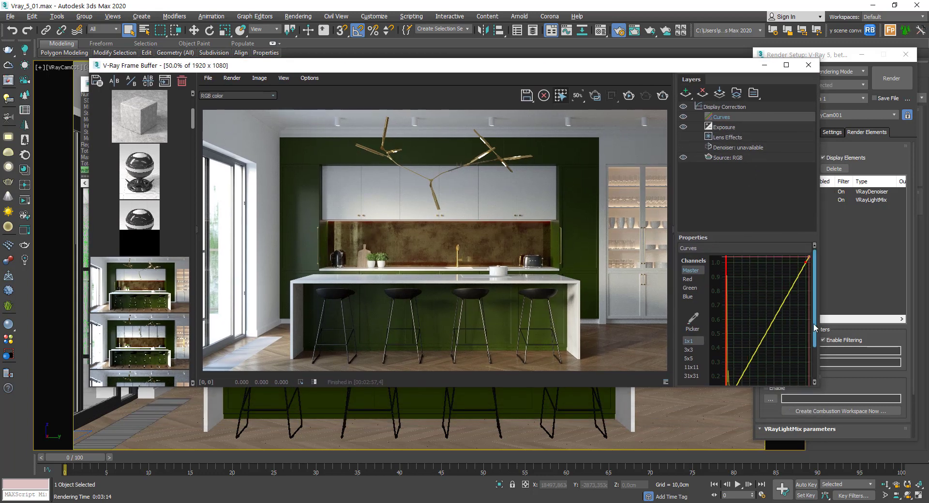
pyautogui.scroll(-2, 799, 325)
pyautogui.moveTo(820, 386); pyautogui.dragTo(842, 406)
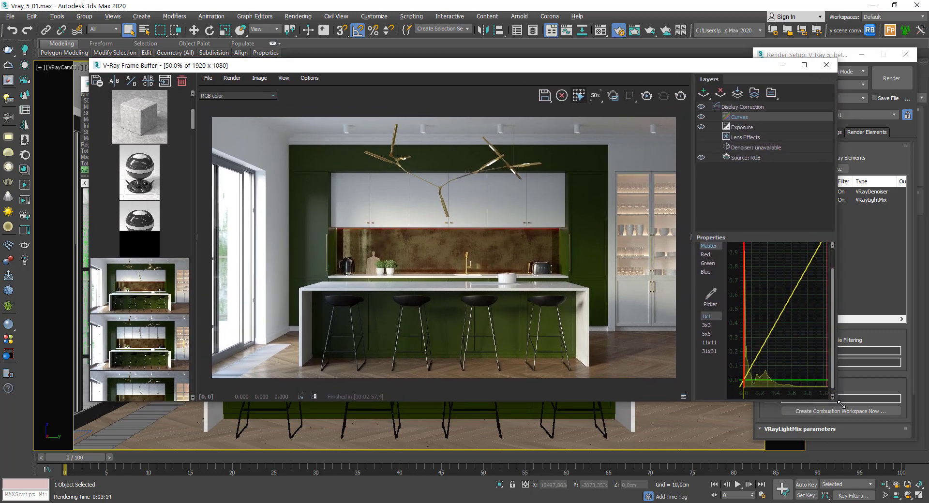
pyautogui.moveTo(759, 354); pyautogui.dragTo(766, 353)
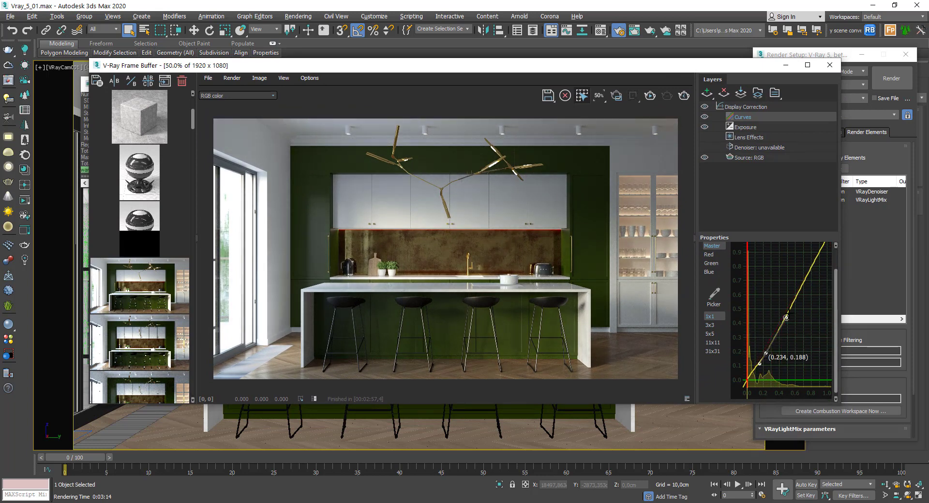
pyautogui.moveTo(806, 280); pyautogui.dragTo(799, 274)
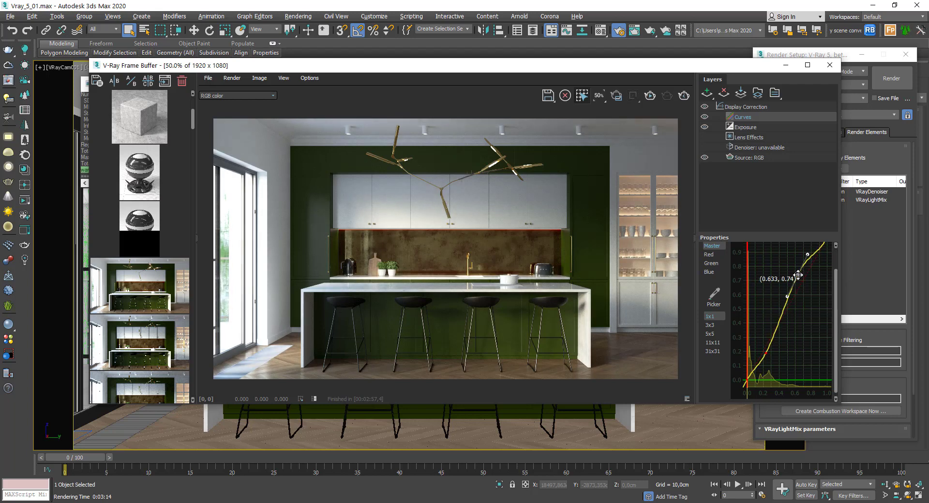
# Toggle the Curves layer on and off to compare the render before and after.
pyautogui.click(704, 118)
pyautogui.click(703, 118)
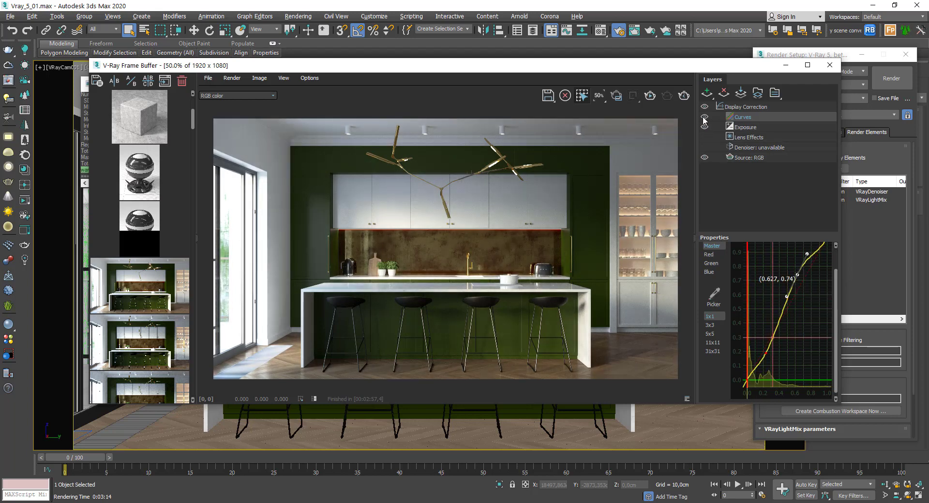
pyautogui.click(704, 118)
pyautogui.click(704, 118)
pyautogui.click(703, 118)
pyautogui.scroll(1, 798, 348)
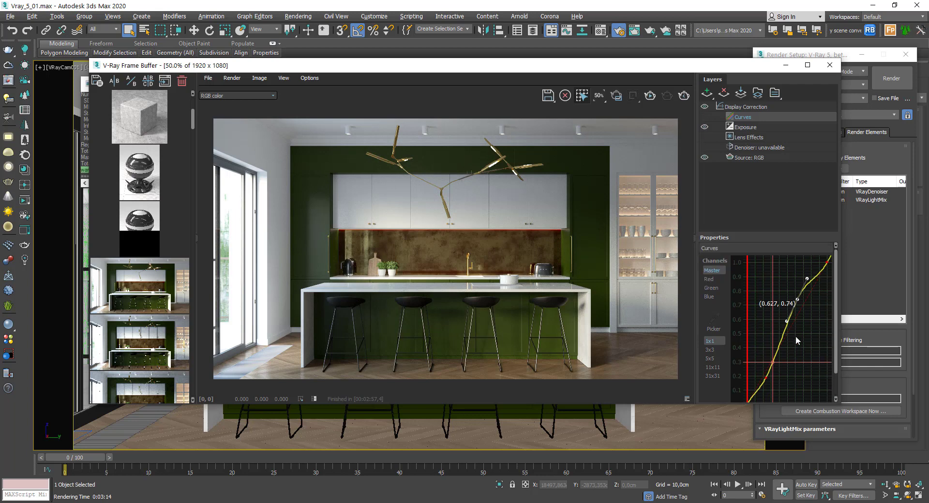
pyautogui.click(707, 93)
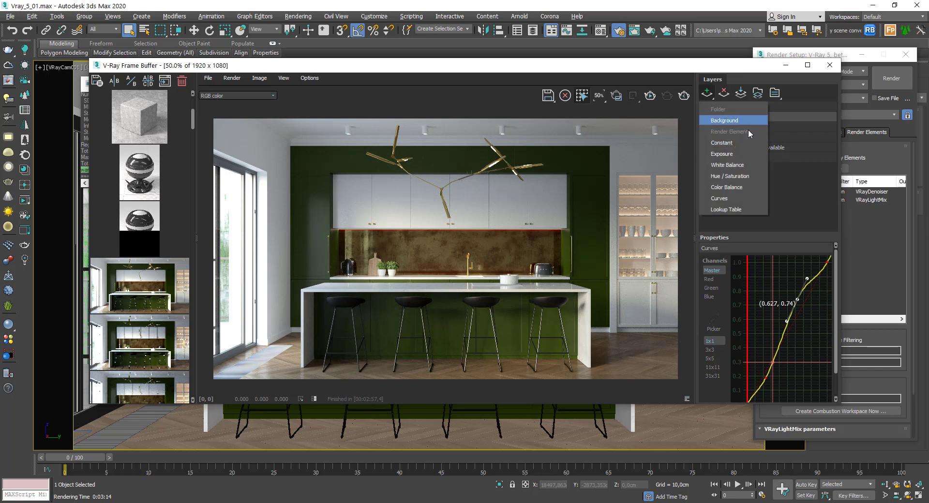
# Add a Hue / Saturation layer with saturation -0.673 and try the Multiply blend mode.
pyautogui.click(741, 177)
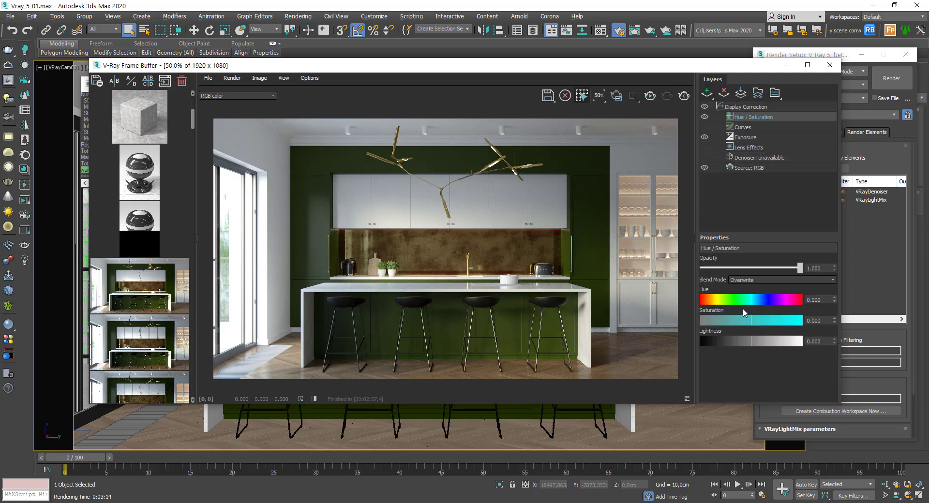
pyautogui.moveTo(749, 321); pyautogui.dragTo(716, 321)
pyautogui.click(745, 280)
pyautogui.click(745, 280)
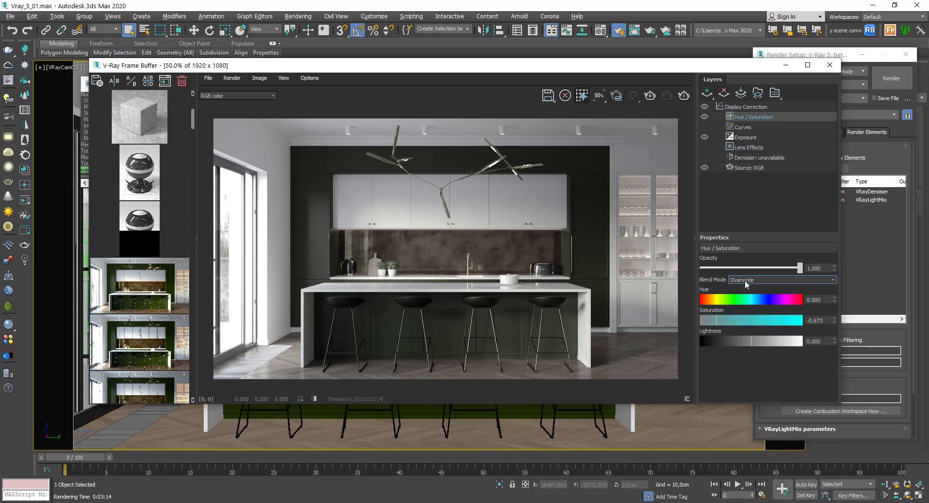
pyautogui.click(761, 280)
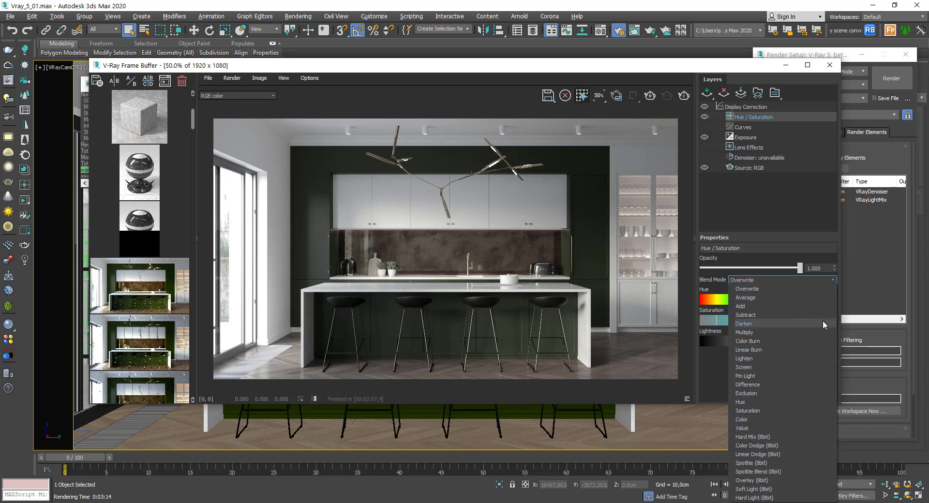
pyautogui.click(762, 333)
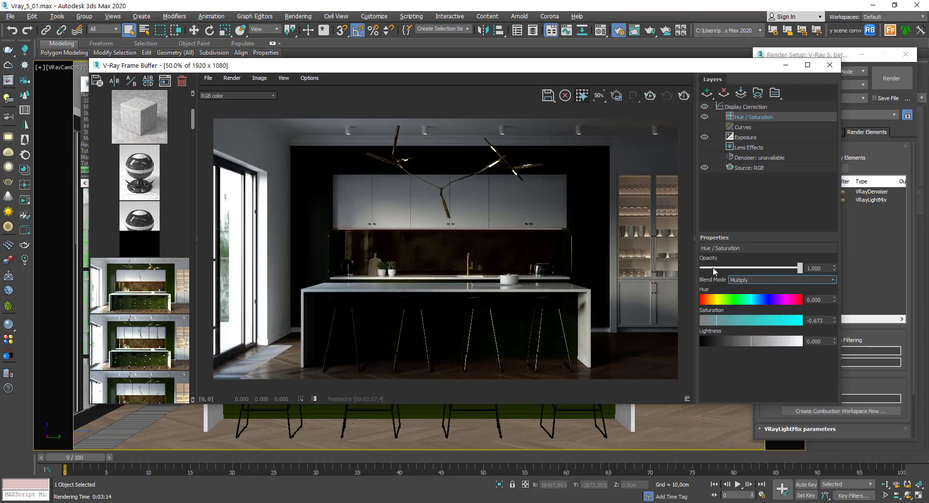
# Try the Subtract and Hue blend modes, then set the blend mode back to Overwrite.
pyautogui.click(756, 279)
pyautogui.click(745, 315)
pyautogui.click(756, 279)
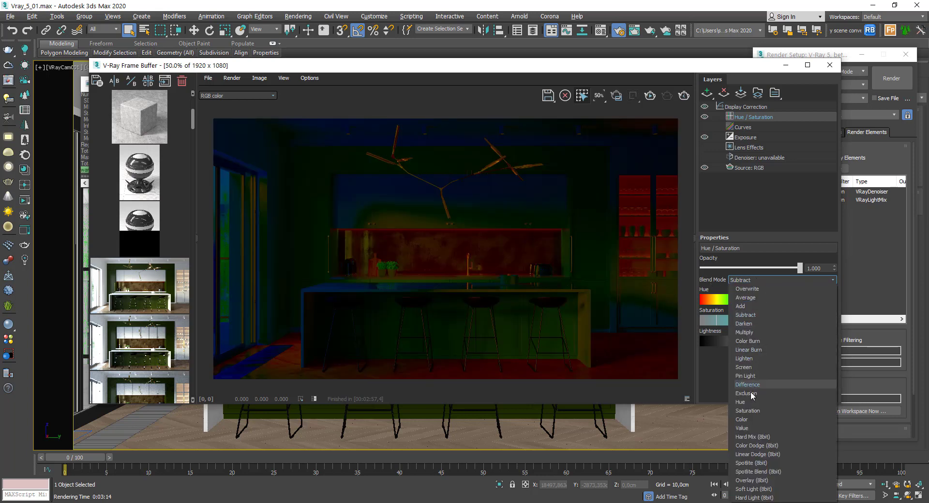
pyautogui.click(750, 402)
pyautogui.click(770, 285)
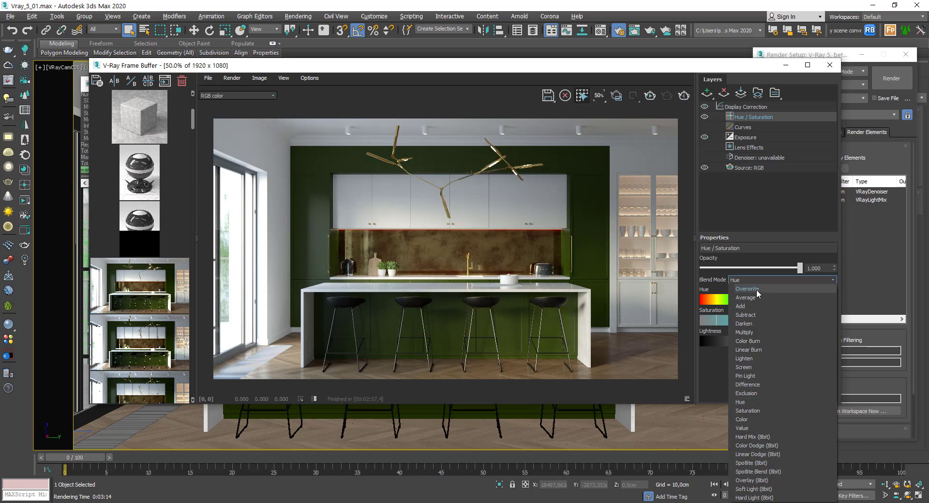
pyautogui.click(758, 292)
pyautogui.click(746, 284)
pyautogui.click(752, 292)
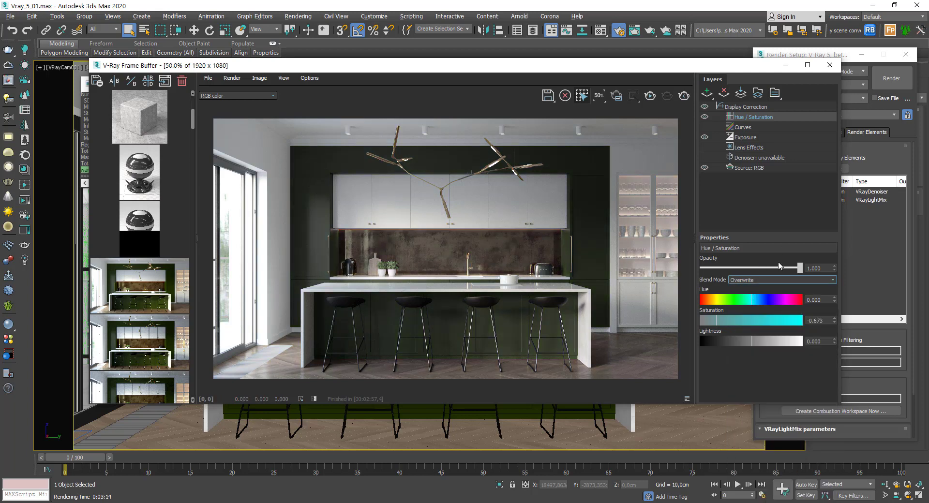
# Toggle the Hue / Saturation layer on and off to compare the render.
pyautogui.click(705, 116)
pyautogui.click(704, 116)
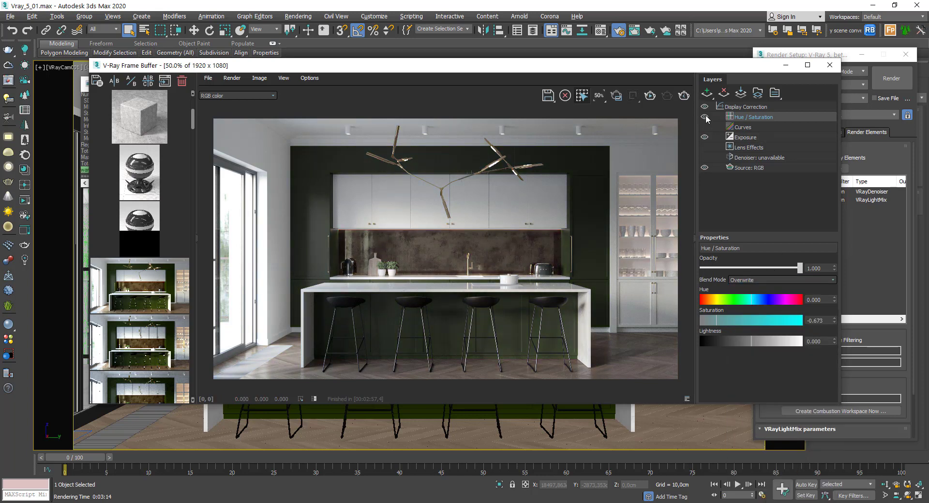
pyautogui.click(705, 116)
pyautogui.click(705, 117)
pyautogui.moveTo(718, 65); pyautogui.dragTo(715, 70)
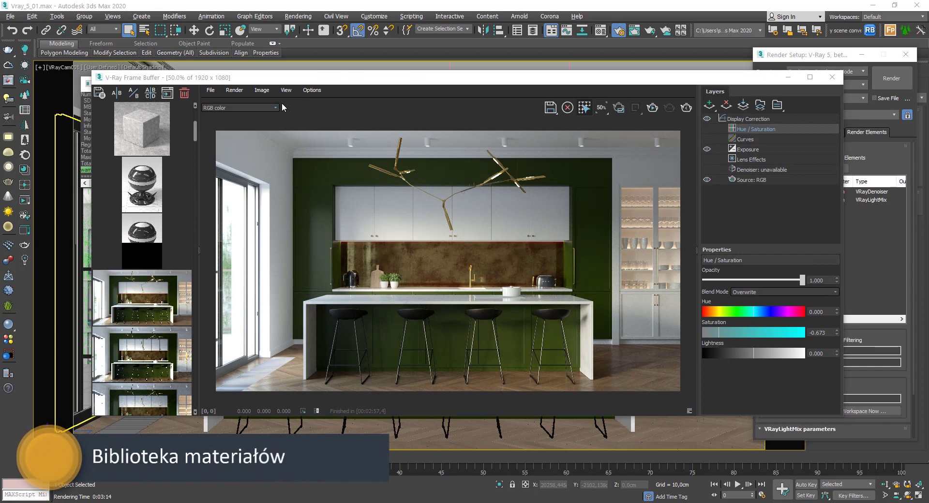
# Open the V-Ray material library and browse Bricks, Carpaint, Tiles, Metal, Paper, Glass, Diagrammatic and Concrete.
pyautogui.click(10, 339)
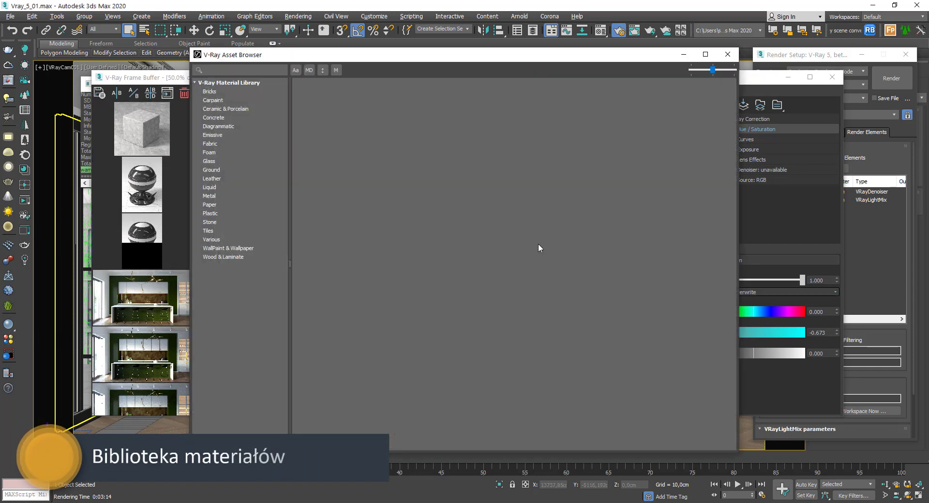
pyautogui.moveTo(423, 65)
pyautogui.mouseDown()
pyautogui.moveTo(394, 32)
pyautogui.moveTo(398, 51)
pyautogui.mouseUp()
pyautogui.click(206, 85)
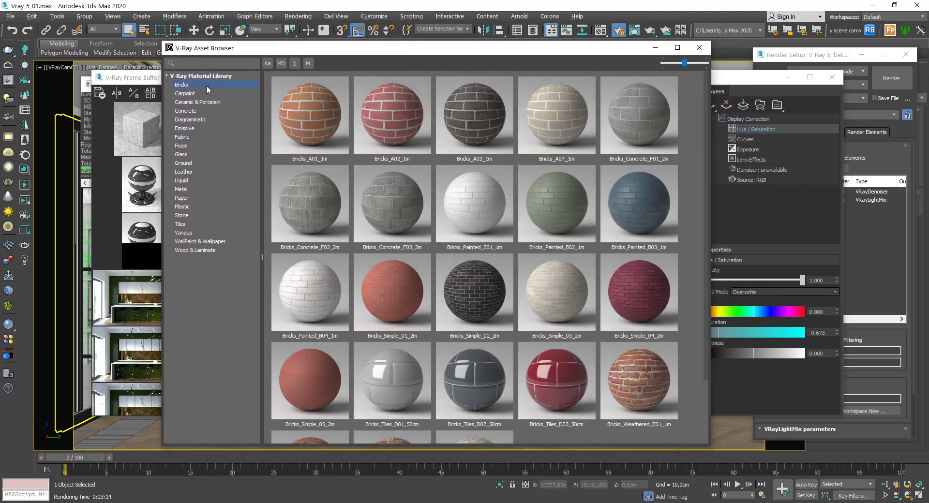
pyautogui.click(194, 94)
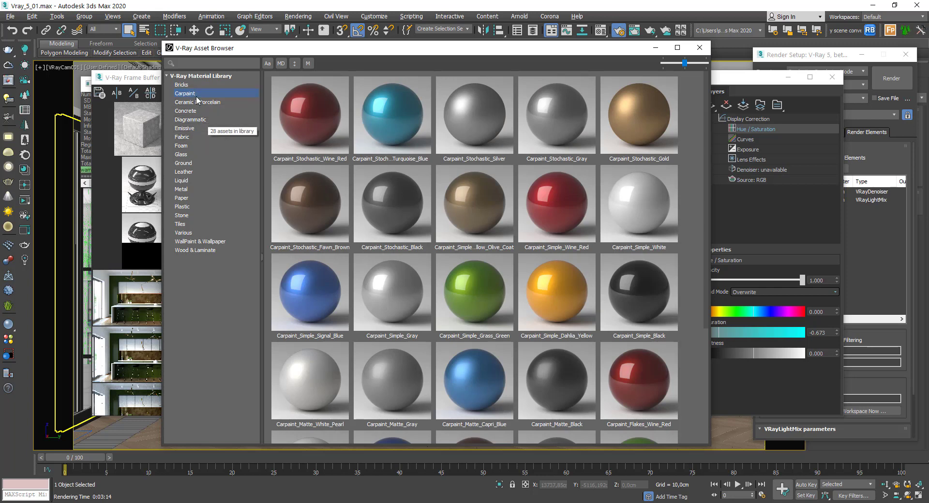
pyautogui.click(191, 223)
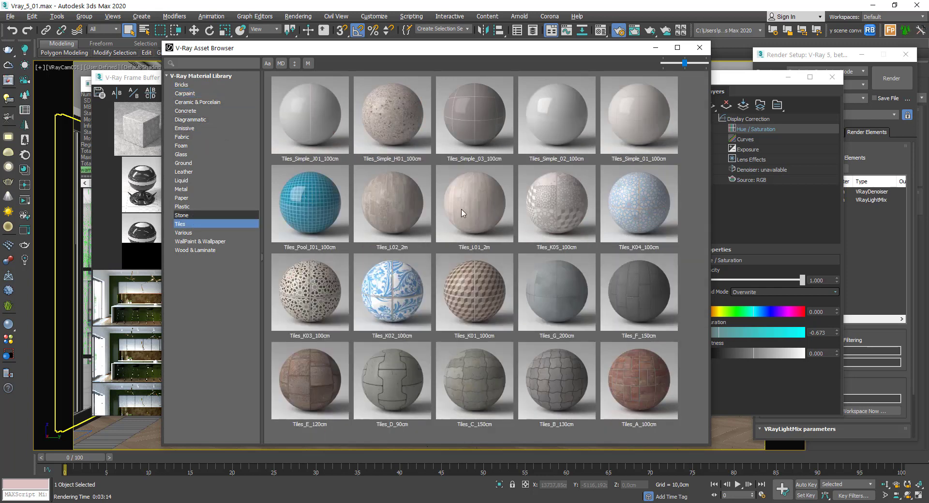
pyautogui.click(192, 189)
pyautogui.click(187, 198)
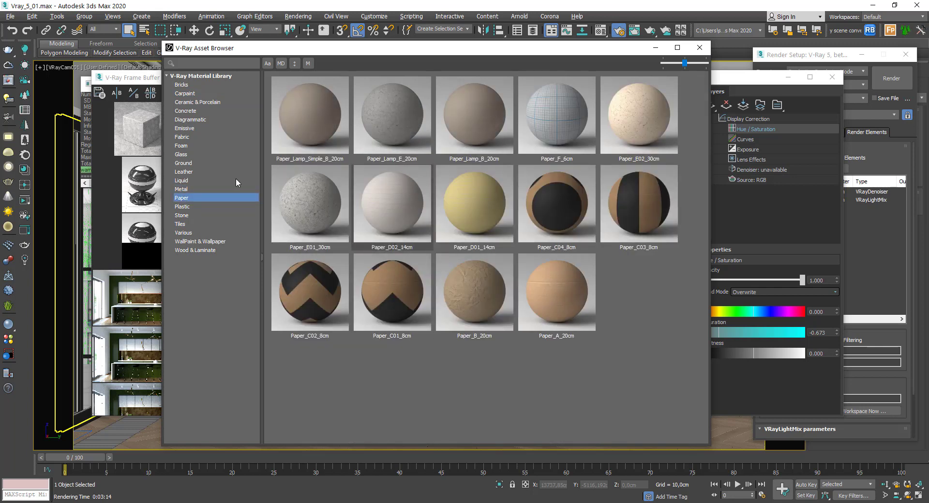
pyautogui.click(182, 154)
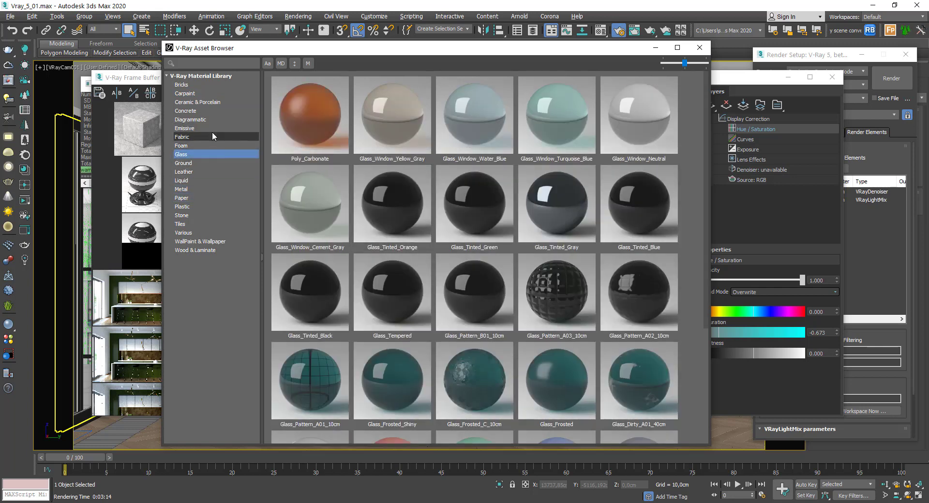
pyautogui.click(203, 121)
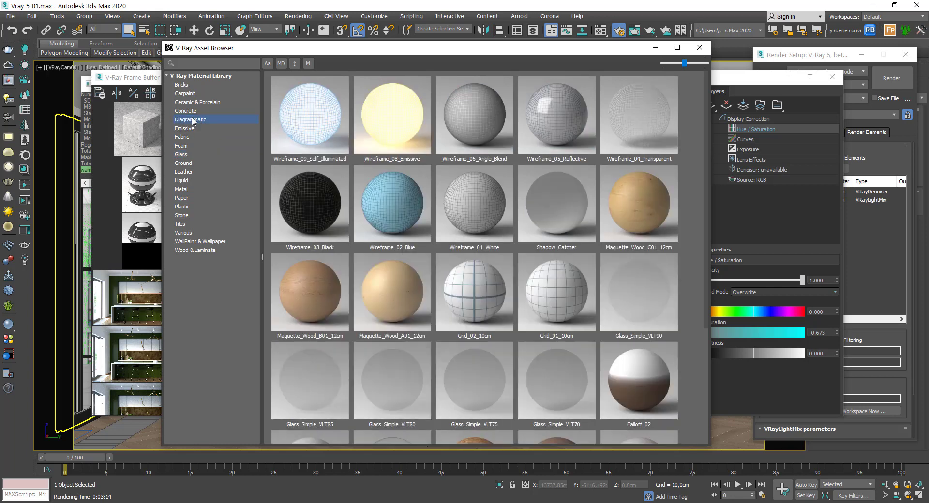
pyautogui.click(193, 111)
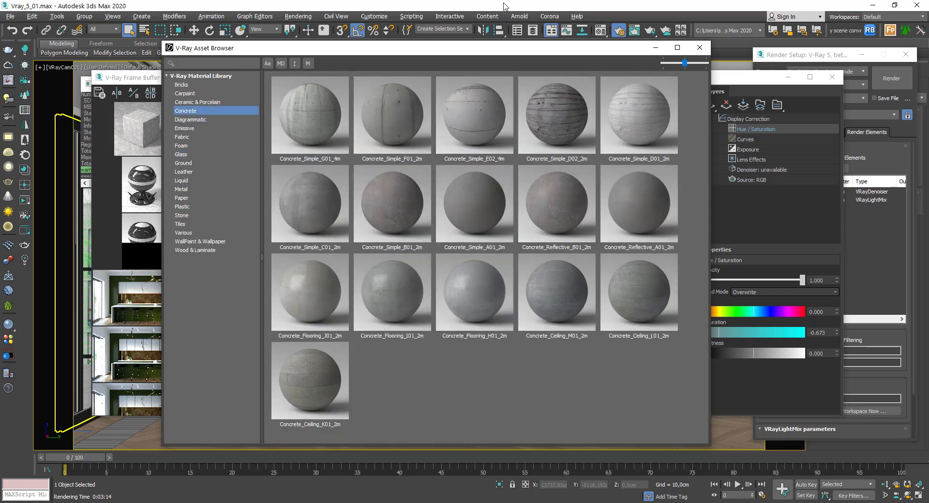
# Look through Wood & Laminate and WallPaint & Wallpaper, then return to the Bricks materials.
pyautogui.moveTo(495, 48); pyautogui.dragTo(486, 34)
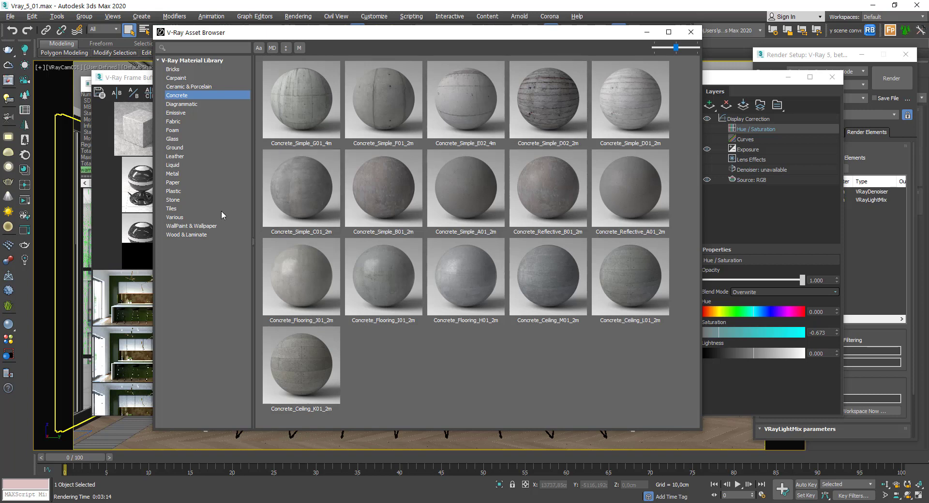
pyautogui.click(207, 234)
pyautogui.scroll(-10, 477, 251)
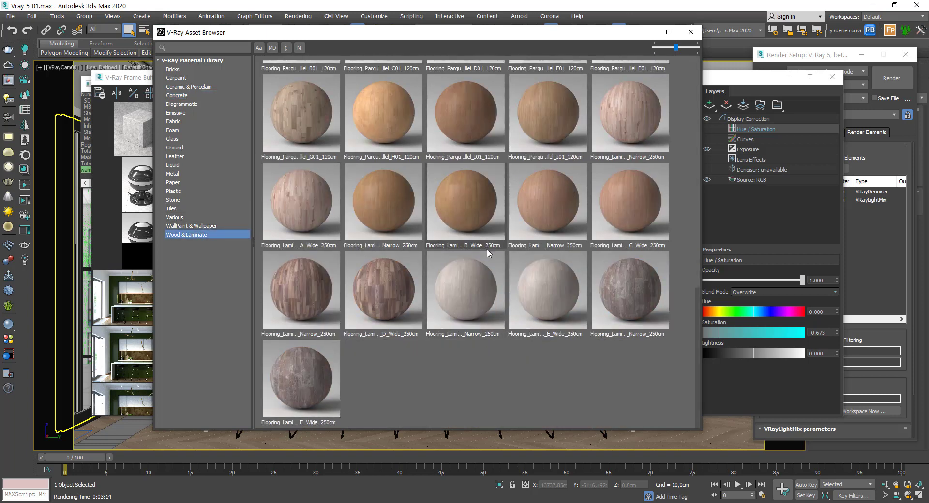
pyautogui.scroll(8, 474, 260)
pyautogui.scroll(-8, 536, 252)
pyautogui.scroll(5, 478, 227)
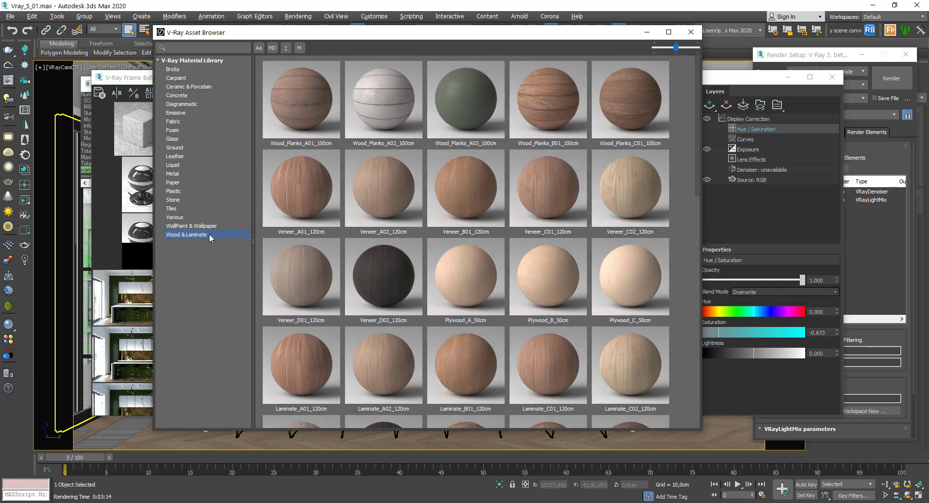
pyautogui.click(192, 226)
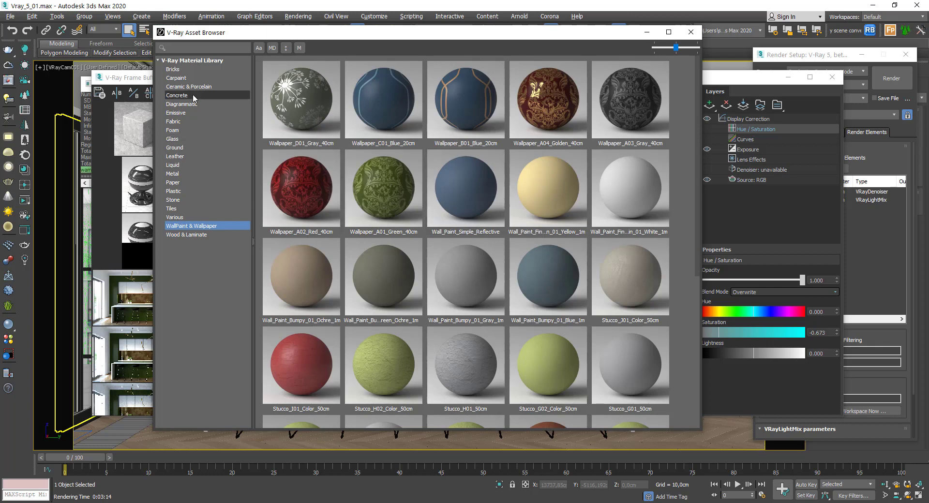
pyautogui.click(178, 71)
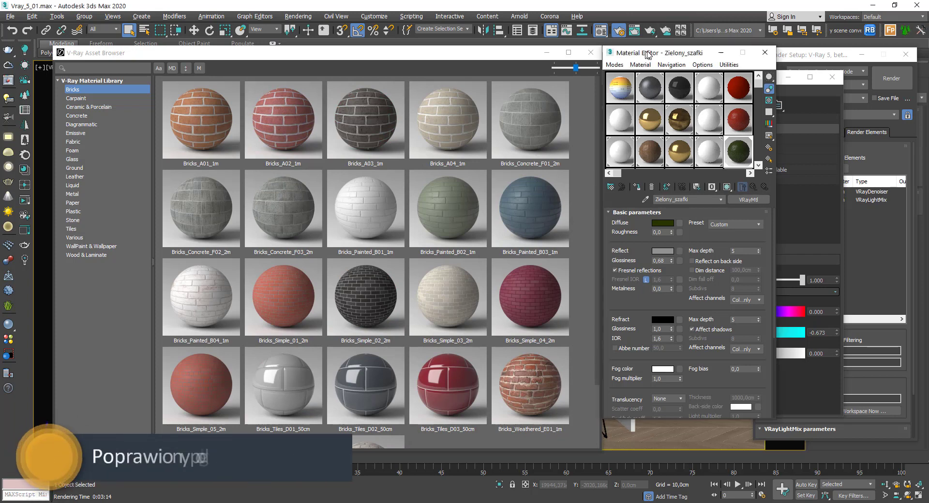
# Open enlarged previews of Material #238 and the gold Zlote_lustro material, moved higher up.
pyautogui.moveTo(643, 54); pyautogui.dragTo(643, 55)
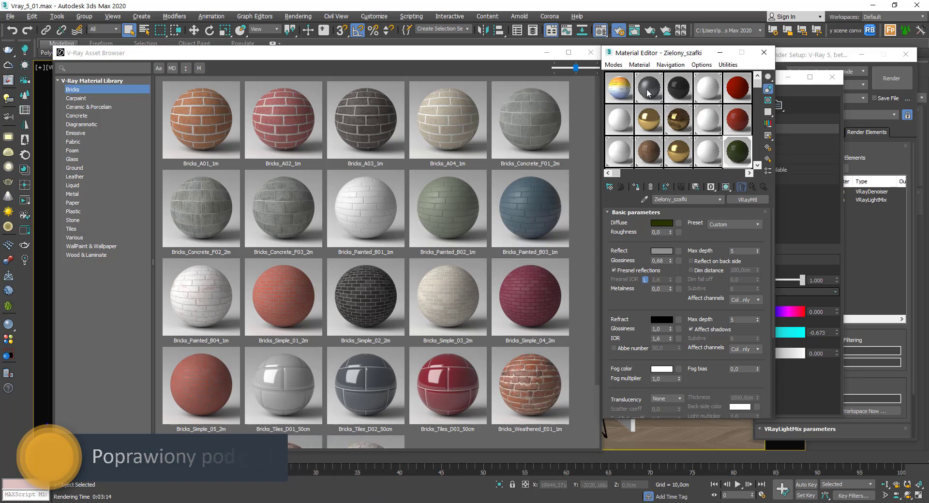
pyautogui.doubleClick(647, 102)
pyautogui.moveTo(532, 243); pyautogui.dragTo(535, 146)
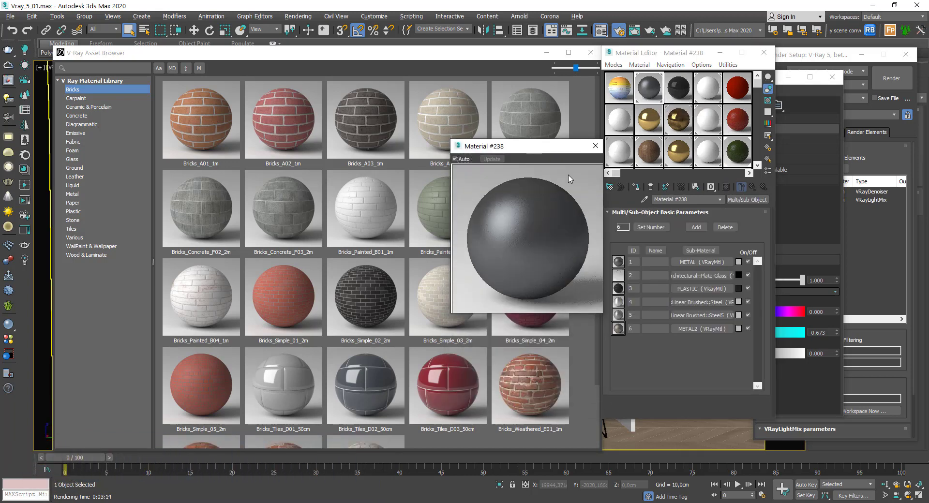
pyautogui.click(595, 145)
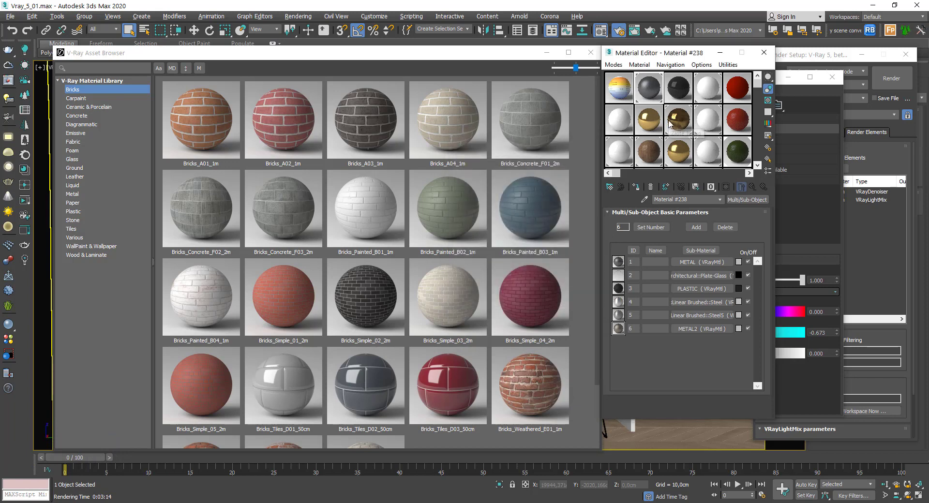
pyautogui.doubleClick(669, 123)
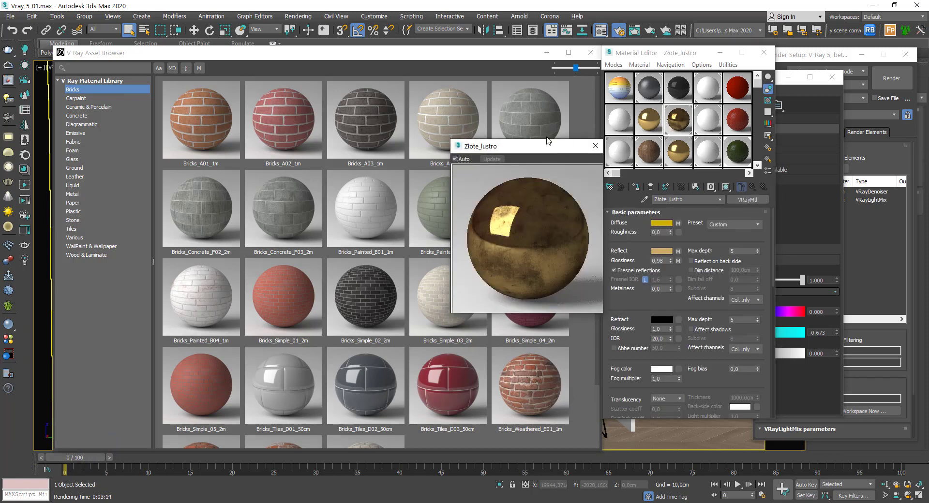
pyautogui.moveTo(546, 150); pyautogui.dragTo(545, 104)
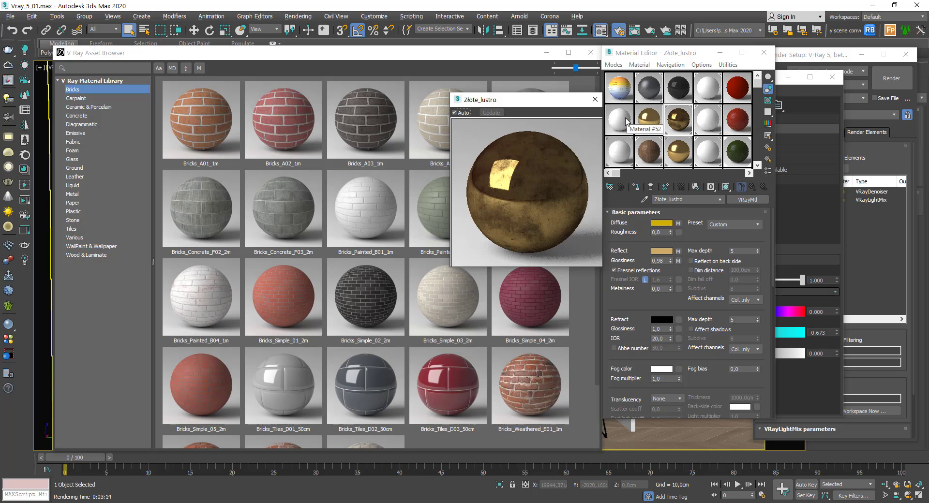
pyautogui.moveTo(561, 105); pyautogui.dragTo(559, 87)
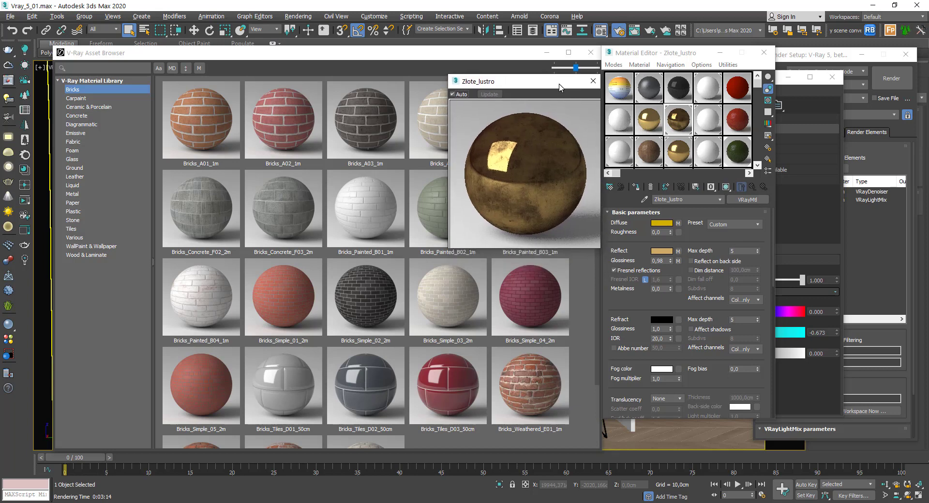
# Close the material library, select Zielony_szafki, and bring the kitchen render to the front.
pyautogui.click(590, 53)
pyautogui.moveTo(562, 86); pyautogui.dragTo(555, 69)
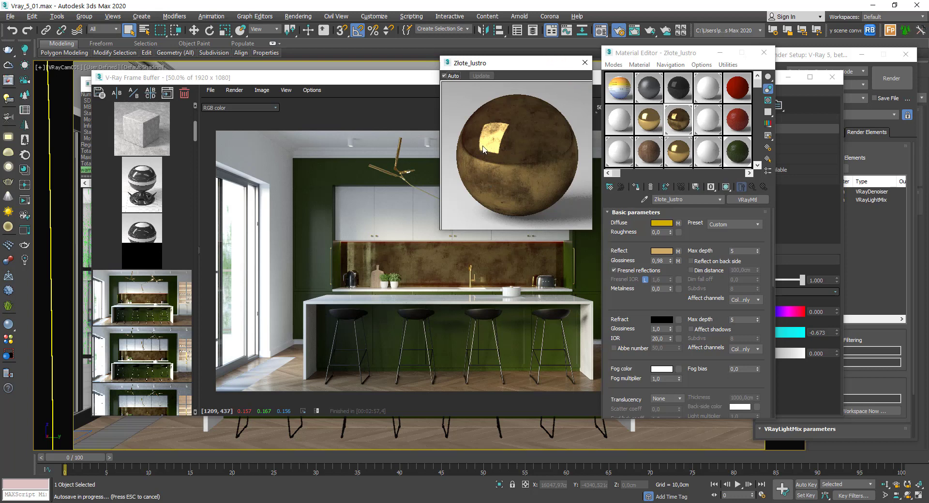
pyautogui.moveTo(542, 66); pyautogui.dragTo(542, 54)
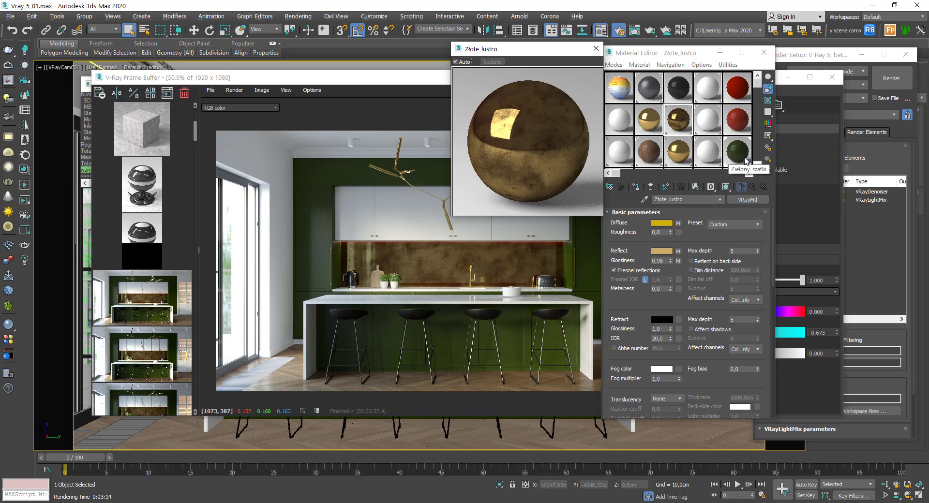
pyautogui.click(730, 156)
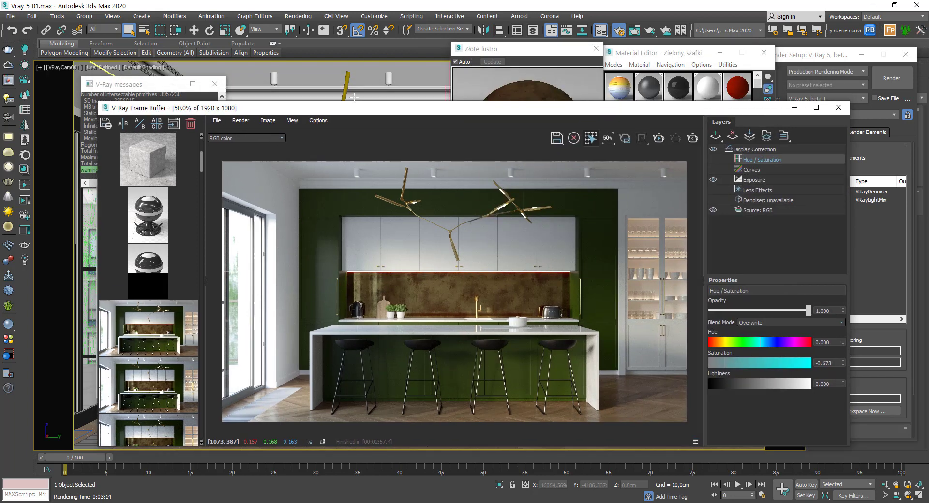
pyautogui.click(352, 77)
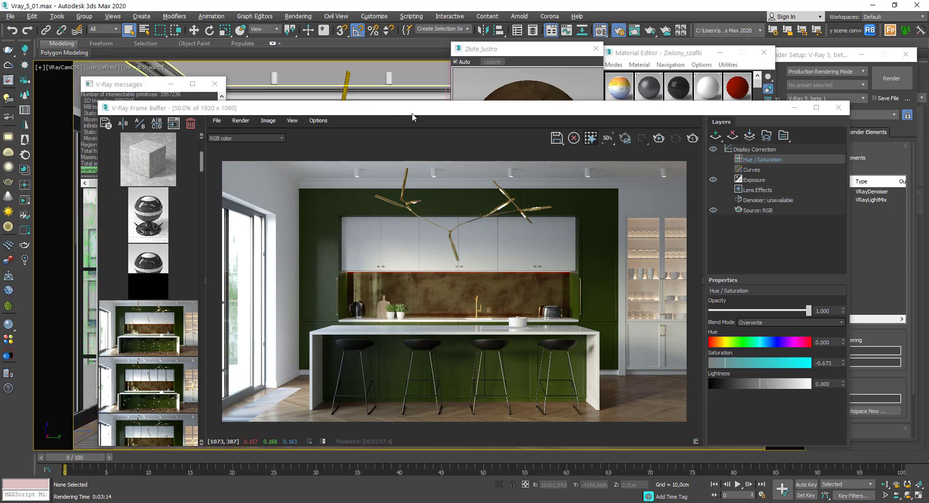
pyautogui.moveTo(316, 108); pyautogui.dragTo(271, 90)
# Pick a fresh default VRayMtl slot and apply the Glass preset (IOR 1.517).
pyautogui.click(629, 182)
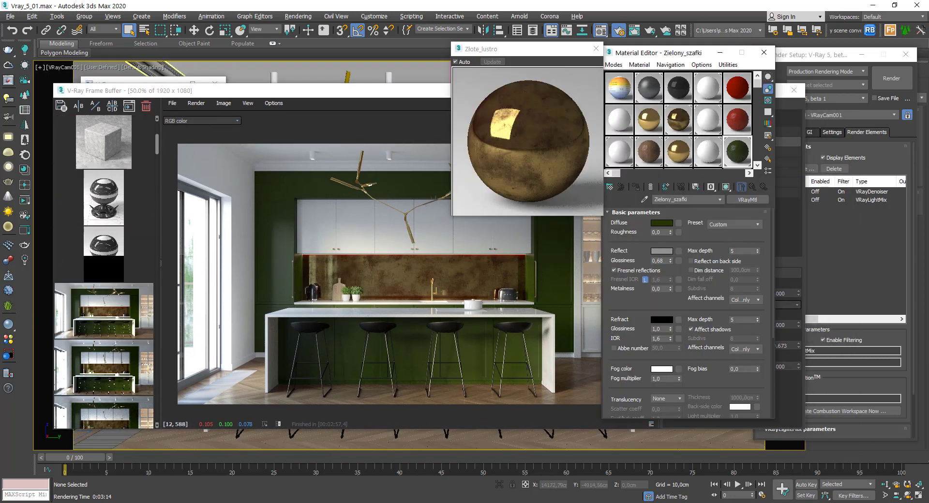
pyautogui.click(650, 186)
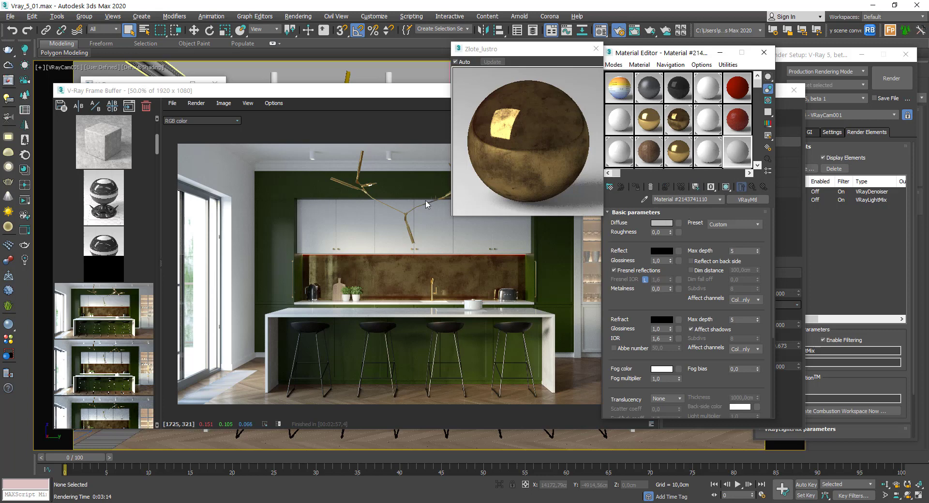
pyautogui.moveTo(640, 56); pyautogui.dragTo(643, 52)
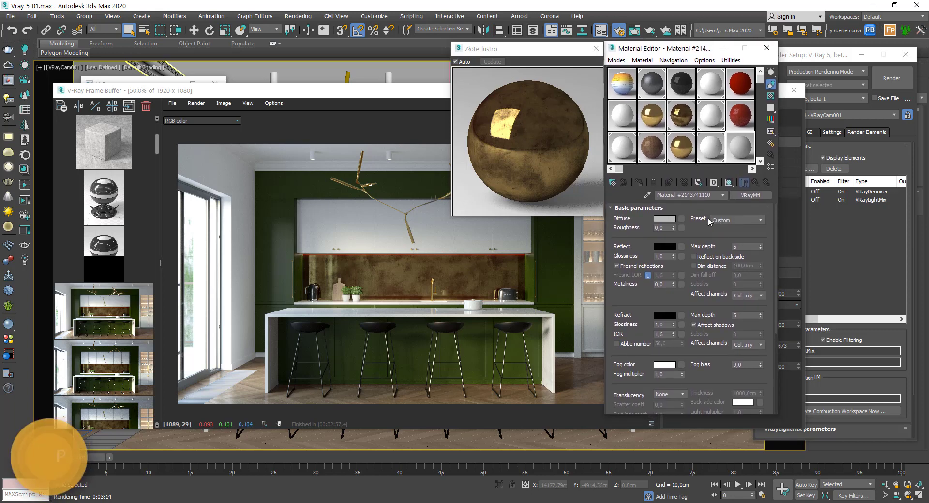
pyautogui.click(719, 222)
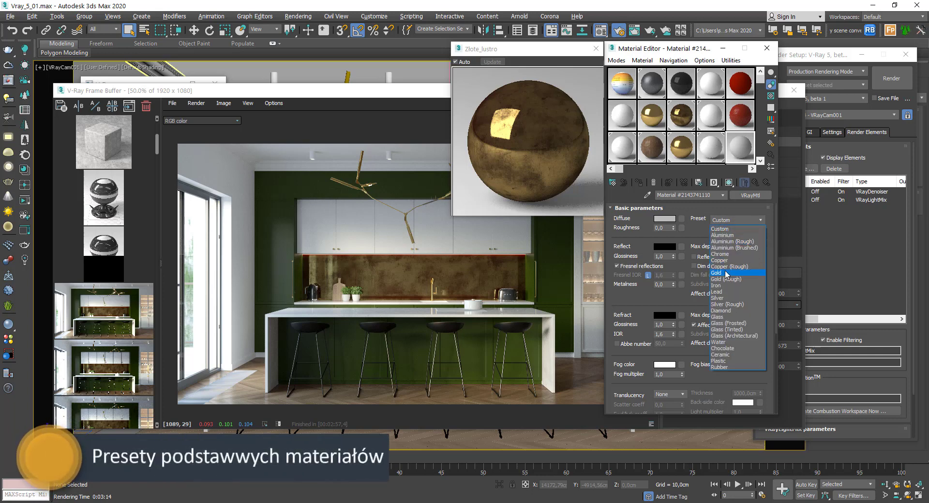
pyautogui.click(722, 317)
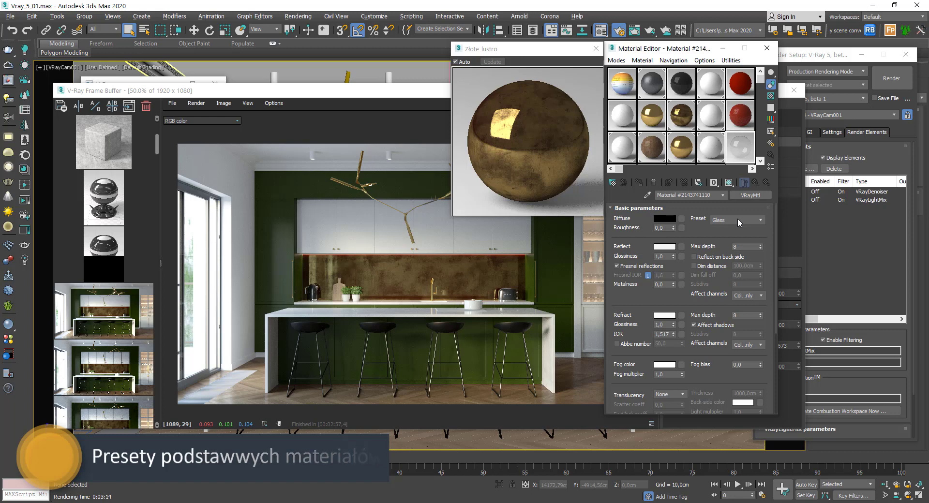
pyautogui.click(738, 222)
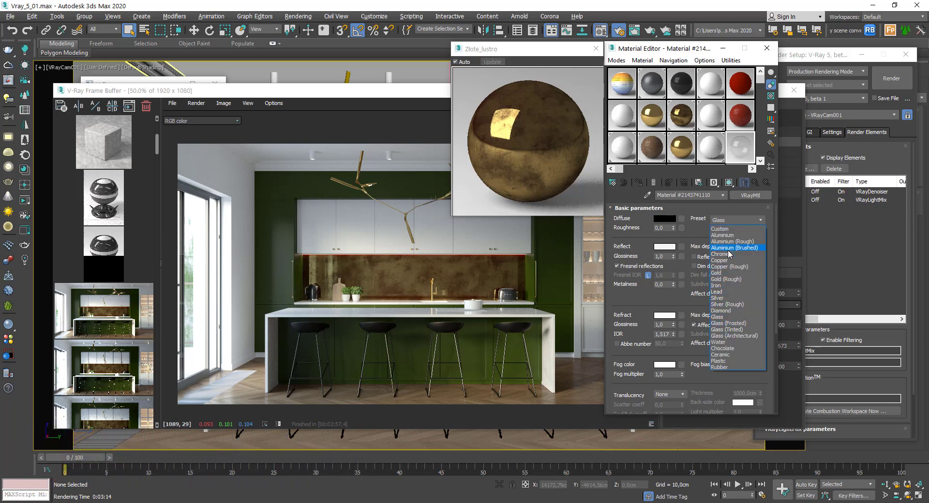
pyautogui.click(699, 215)
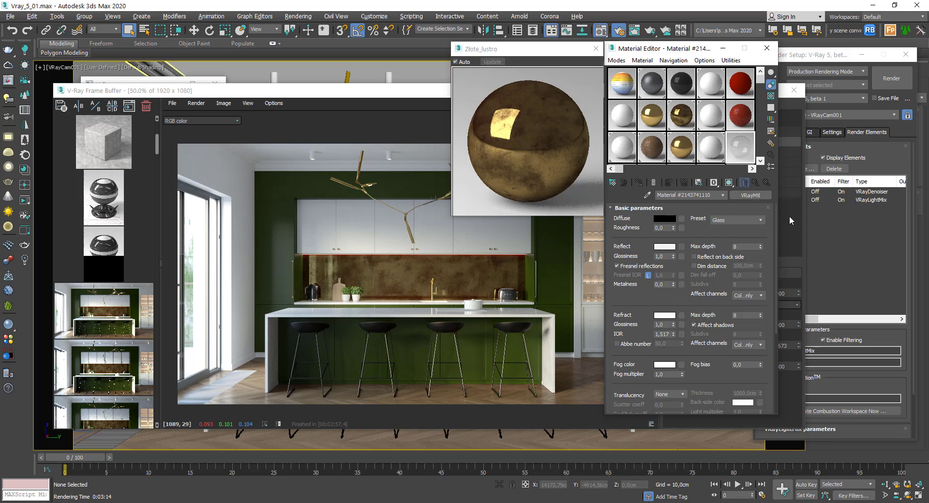
pyautogui.doubleClick(740, 151)
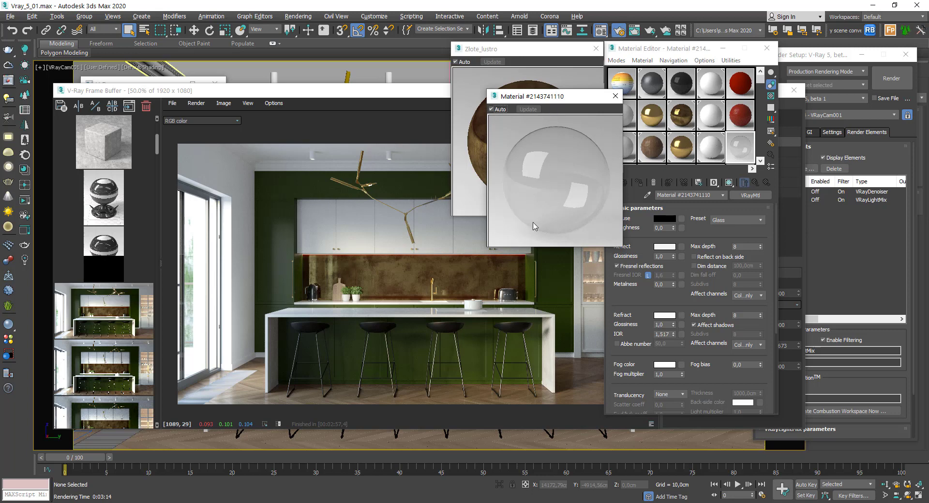
pyautogui.moveTo(566, 98); pyautogui.dragTo(543, 231)
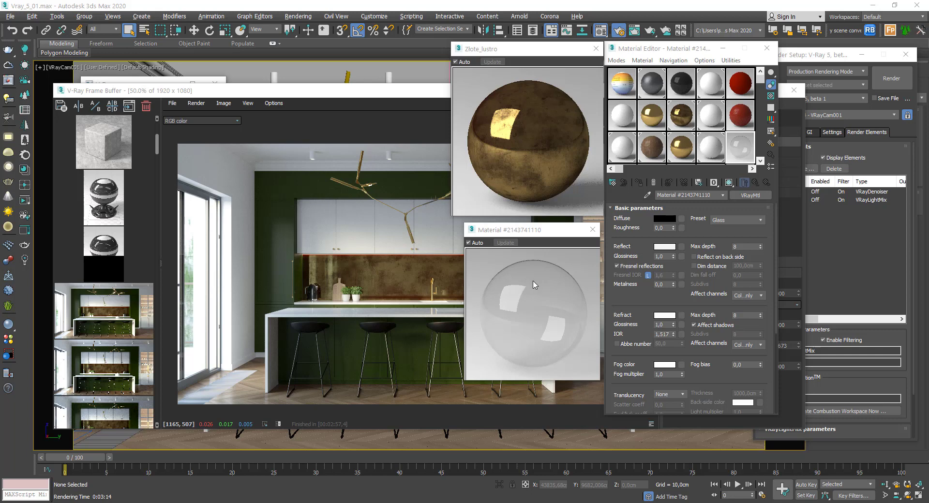
pyautogui.click(731, 221)
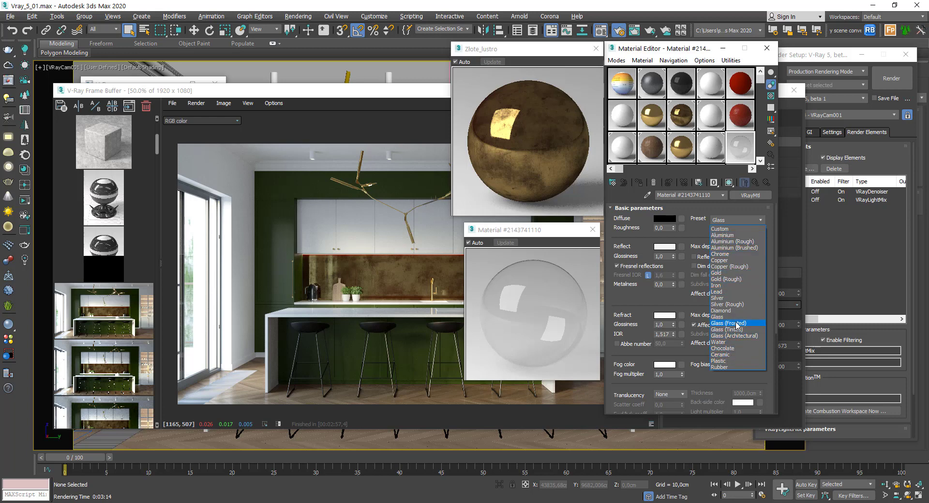
# Keep the Glass preset, set its refraction colour to black, and try Fresnel reflections off then on.
pyautogui.click(525, 289)
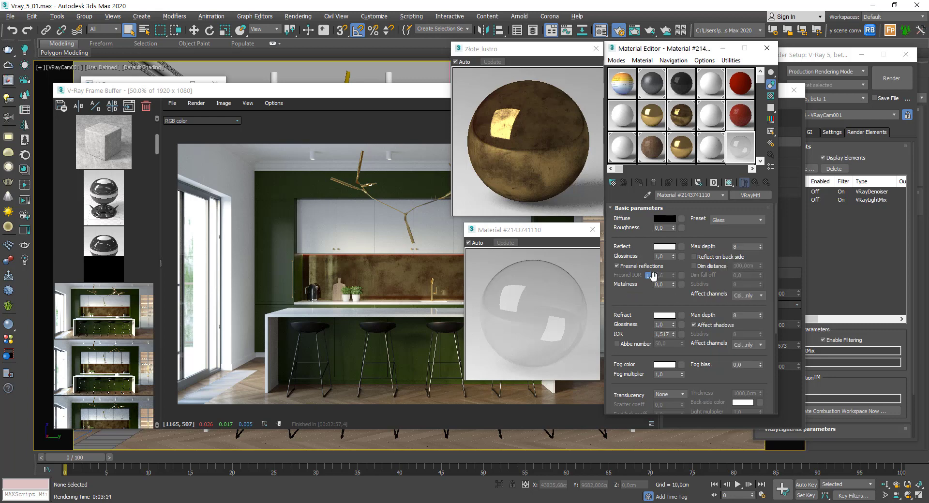
pyautogui.click(665, 315)
pyautogui.moveTo(280, 96); pyautogui.dragTo(280, 136)
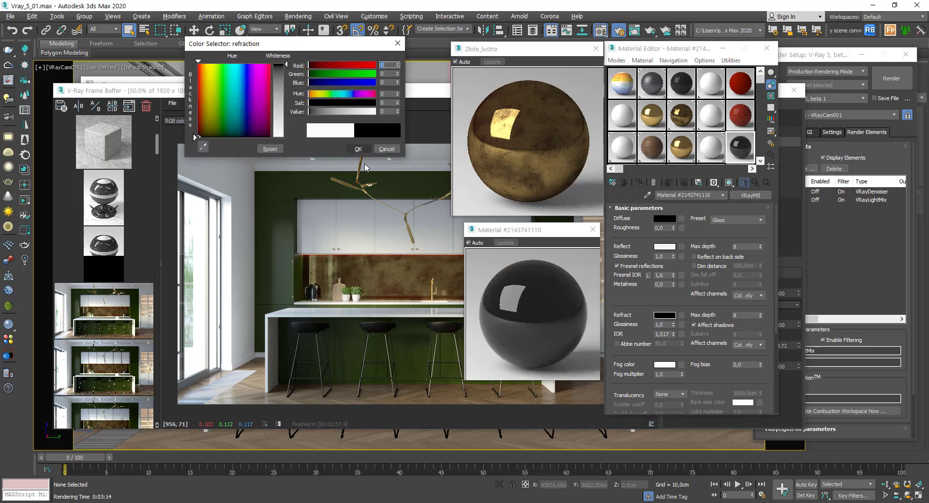
pyautogui.click(360, 149)
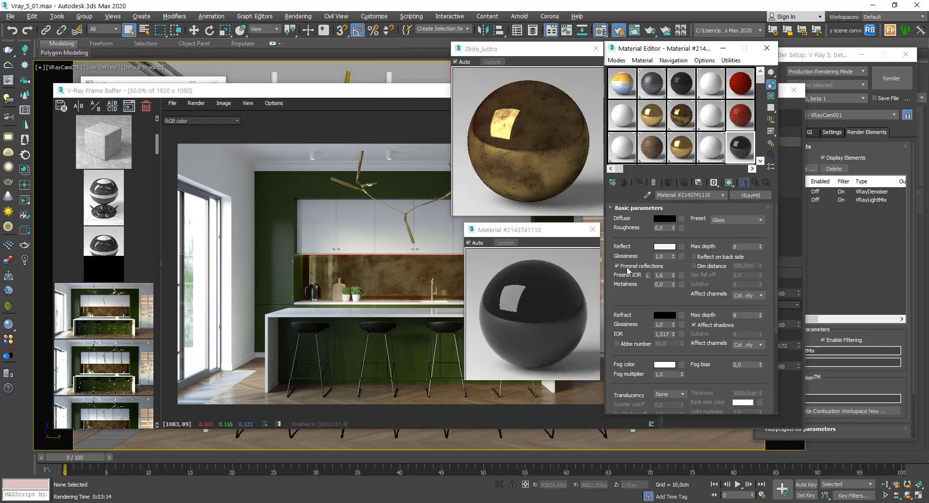
pyautogui.click(617, 266)
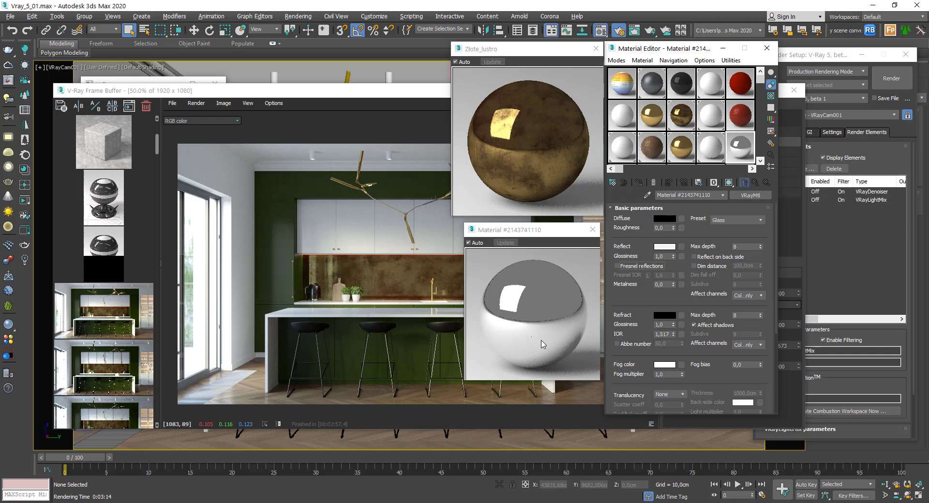
pyautogui.moveTo(540, 231); pyautogui.dragTo(534, 228)
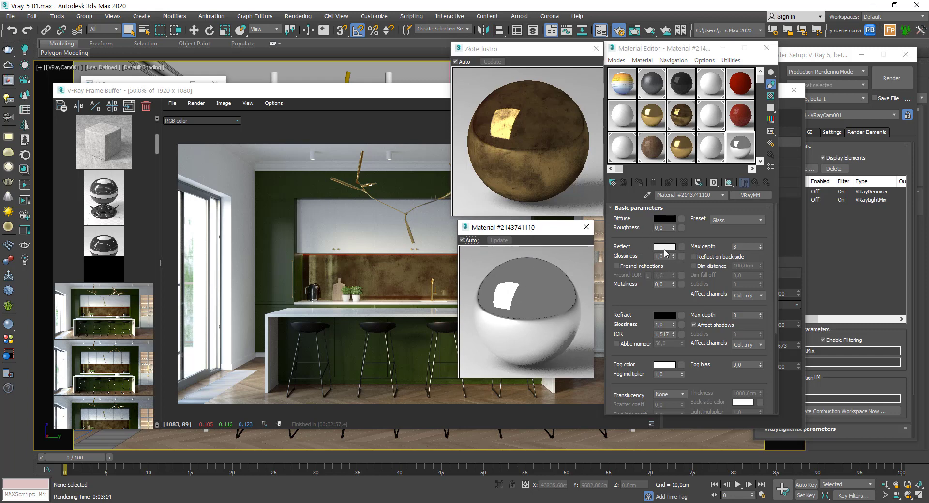
pyautogui.click(664, 222)
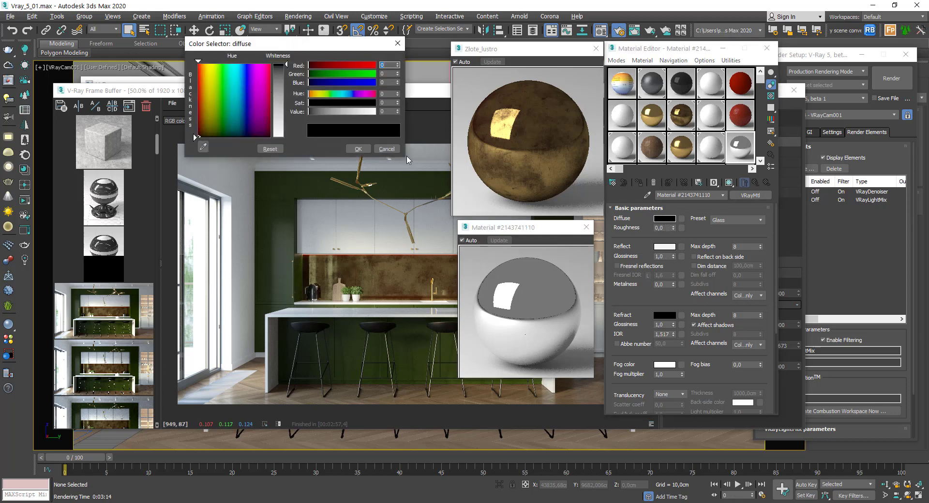
pyautogui.click(387, 151)
pyautogui.click(617, 266)
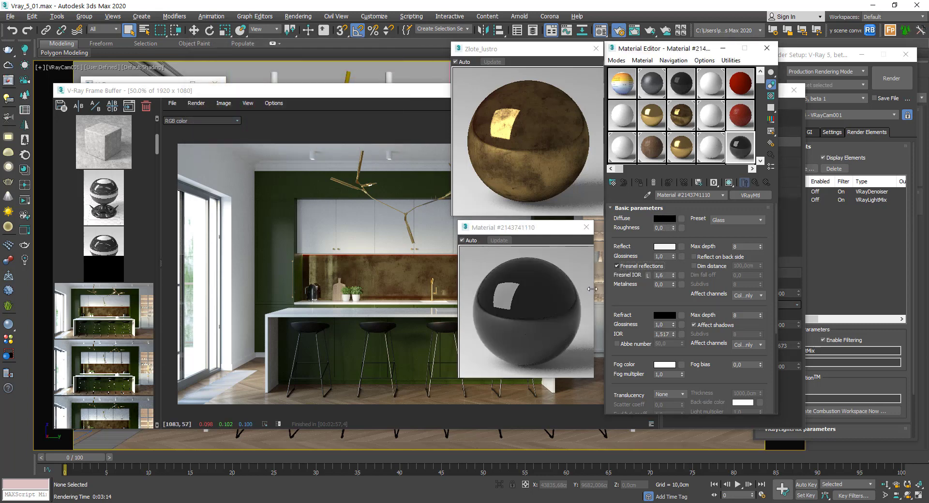
# Set the glass material's Reflect Glossiness to 0,8.
pyautogui.doubleClick(667, 255)
pyautogui.write('99')
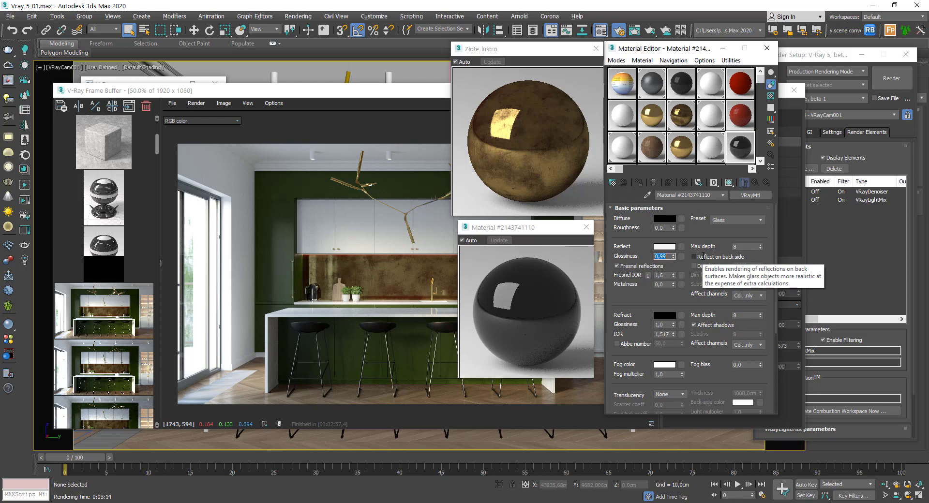
pyautogui.click(662, 257)
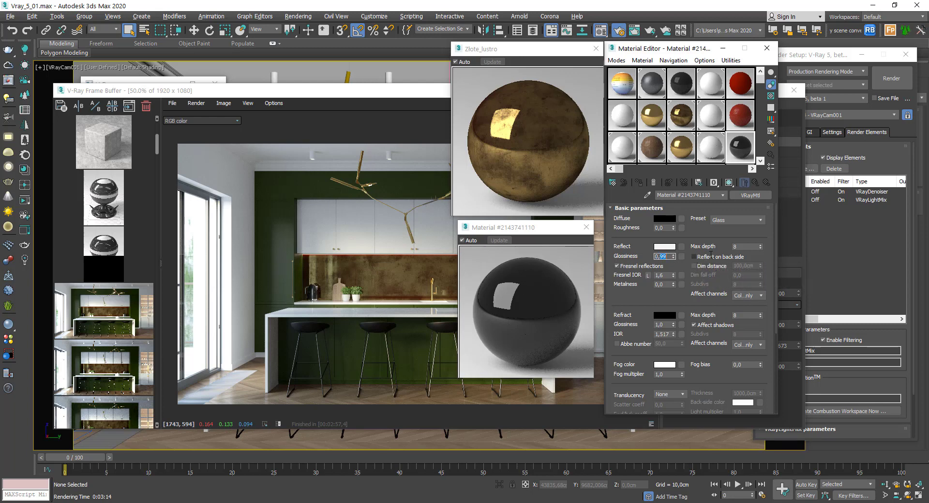
pyautogui.write('0,8')
pyautogui.press('Return')
pyautogui.click(514, 301)
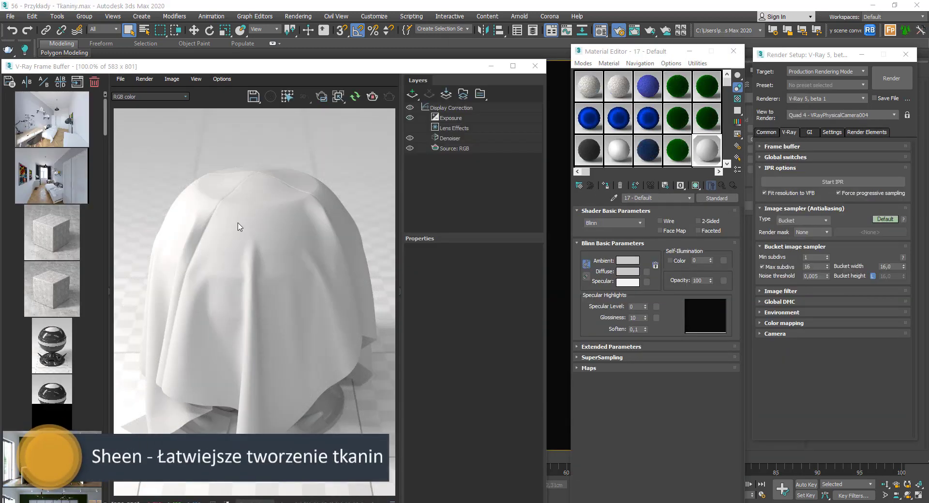
# Assign the green Tkanina_10 velvet material to the draped cloth.
pyautogui.moveTo(435, 66); pyautogui.dragTo(530, 77)
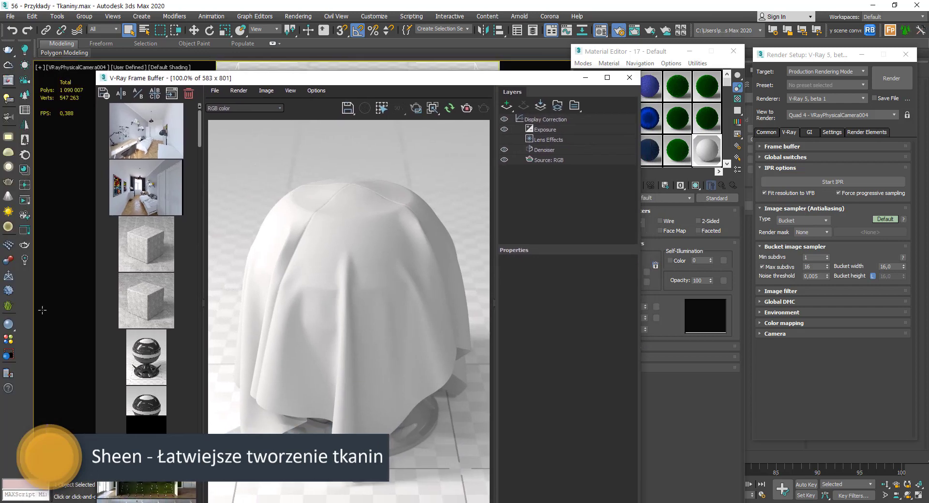
pyautogui.click(9, 325)
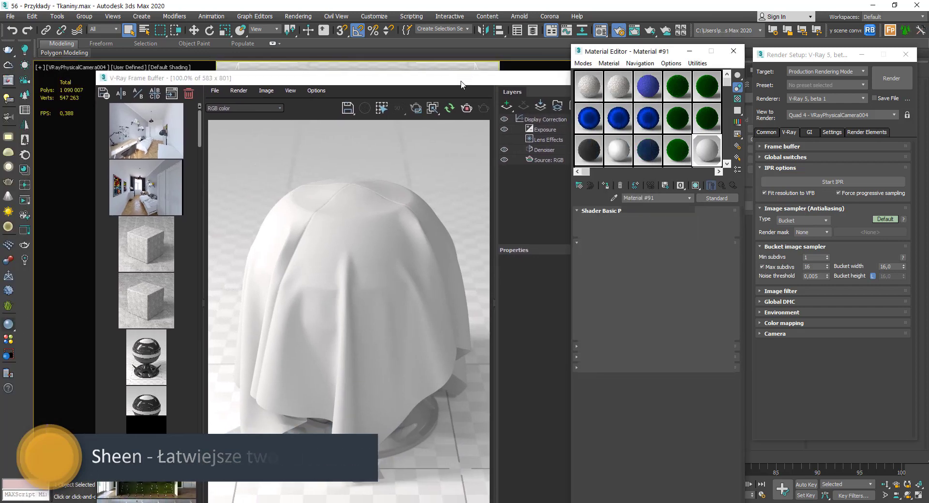
pyautogui.moveTo(460, 85); pyautogui.dragTo(423, 63)
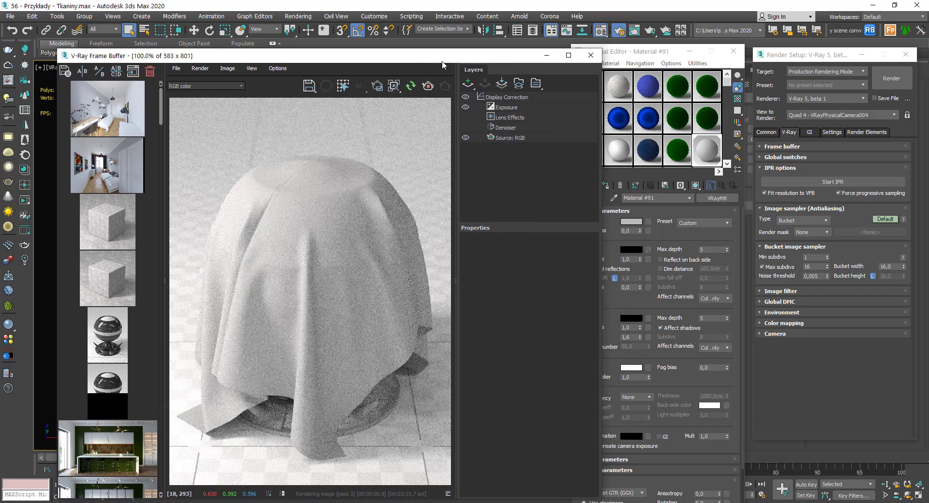
pyautogui.moveTo(641, 53); pyautogui.dragTo(648, 54)
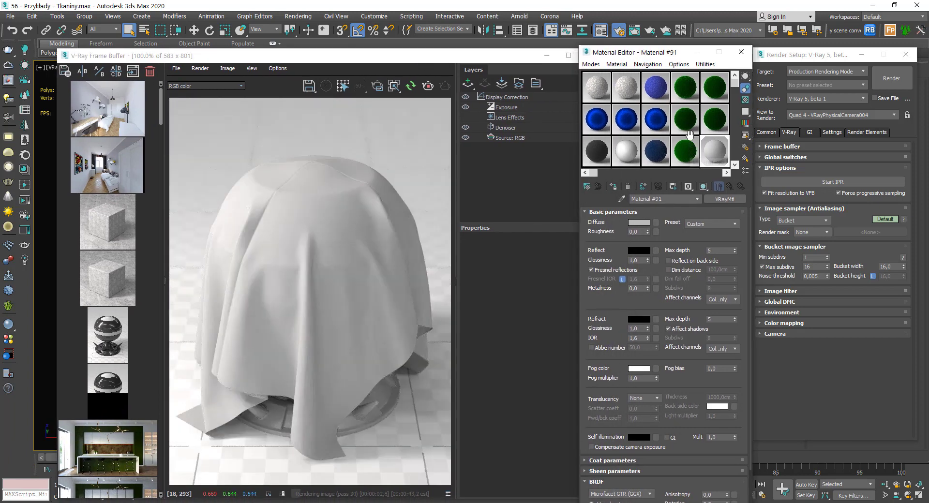
pyautogui.click(690, 113)
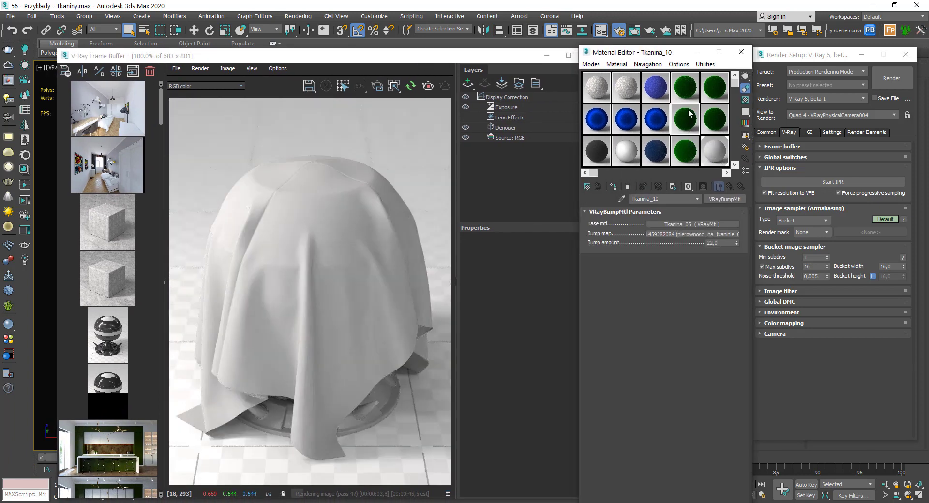
pyautogui.click(614, 187)
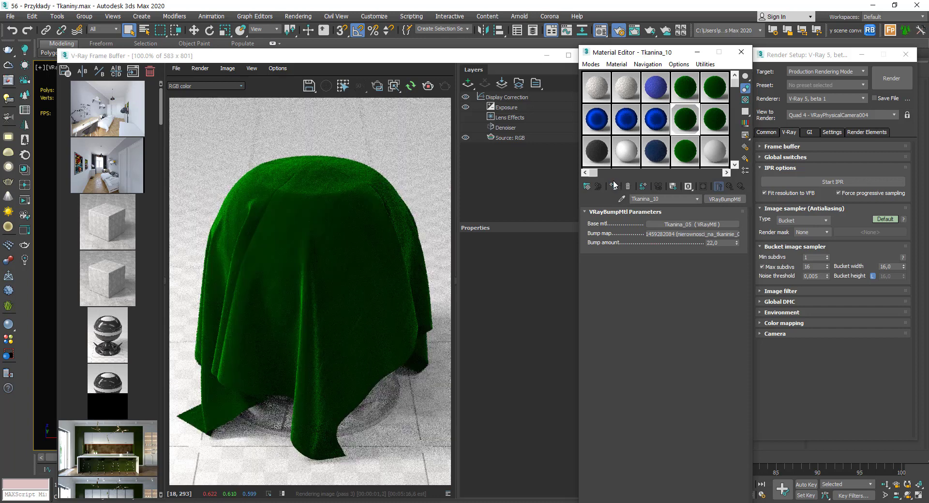
# Zoom in and out on the VFB render to inspect the green cloth.
pyautogui.click(315, 187)
pyautogui.scroll(2, 312, 195)
pyautogui.scroll(-2, 313, 194)
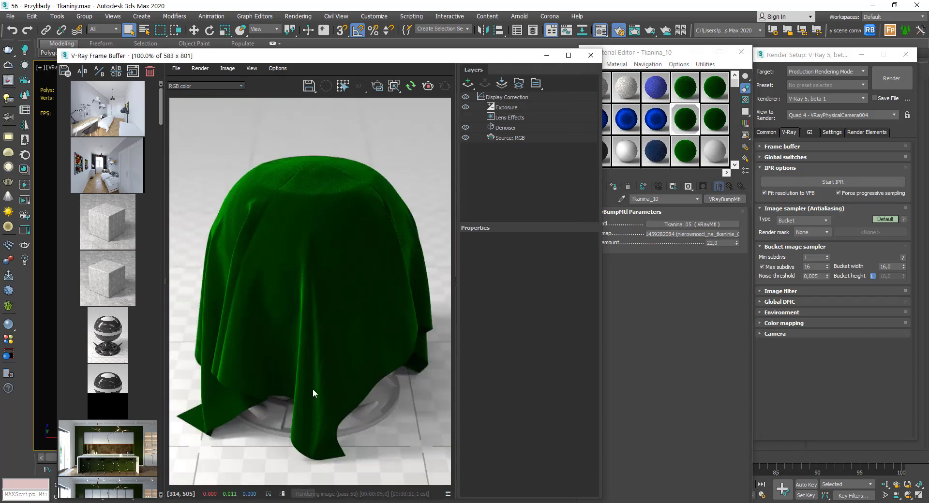
pyautogui.scroll(2, 333, 386)
pyautogui.scroll(-2, 334, 385)
pyautogui.scroll(2, 310, 164)
pyautogui.scroll(-2, 356, 160)
pyautogui.scroll(2, 301, 344)
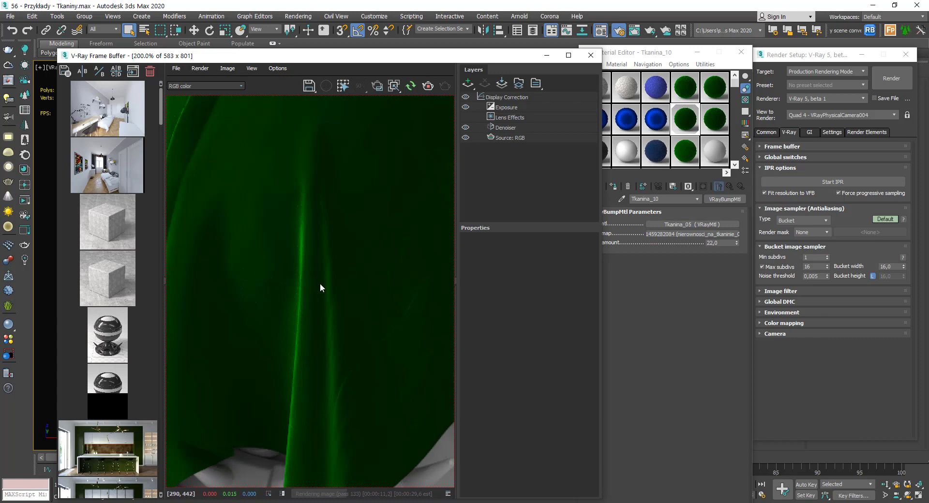
pyautogui.scroll(-2, 320, 284)
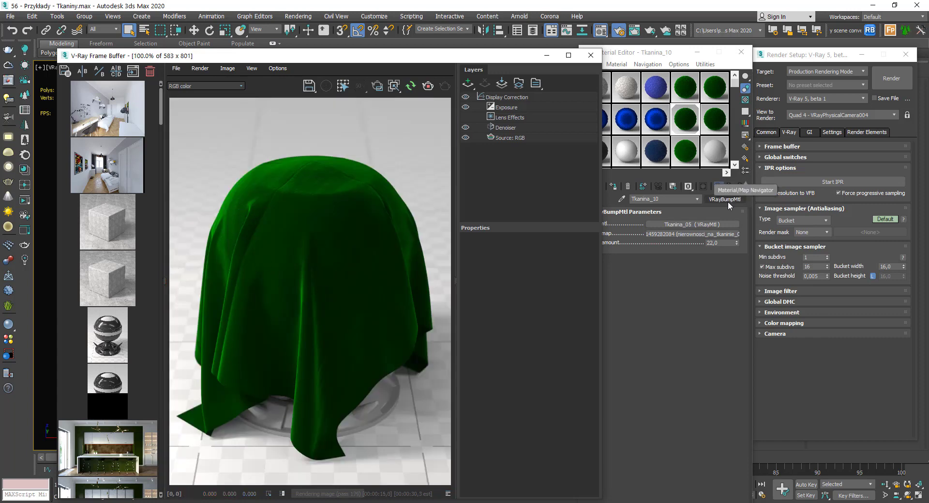
# Inspect Tkanina_10's base material Tkanina_05 and its diffuse map.
pyautogui.click(706, 228)
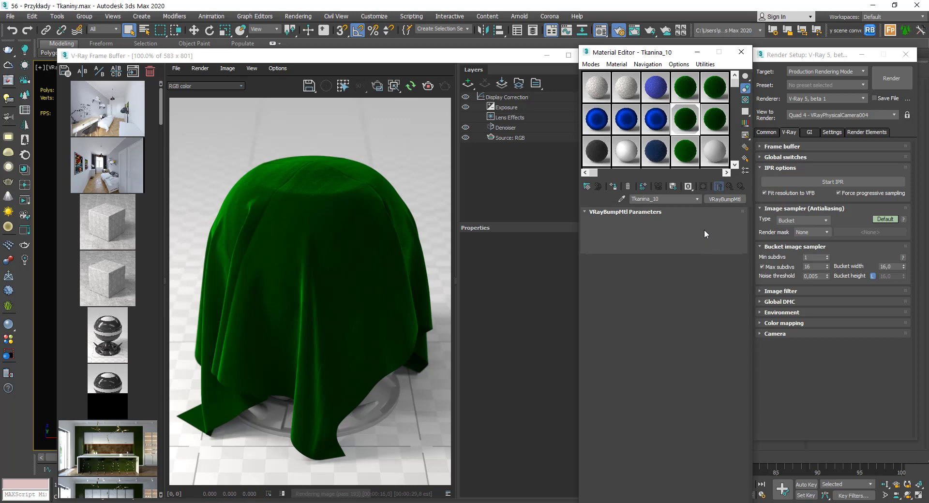
pyautogui.click(684, 228)
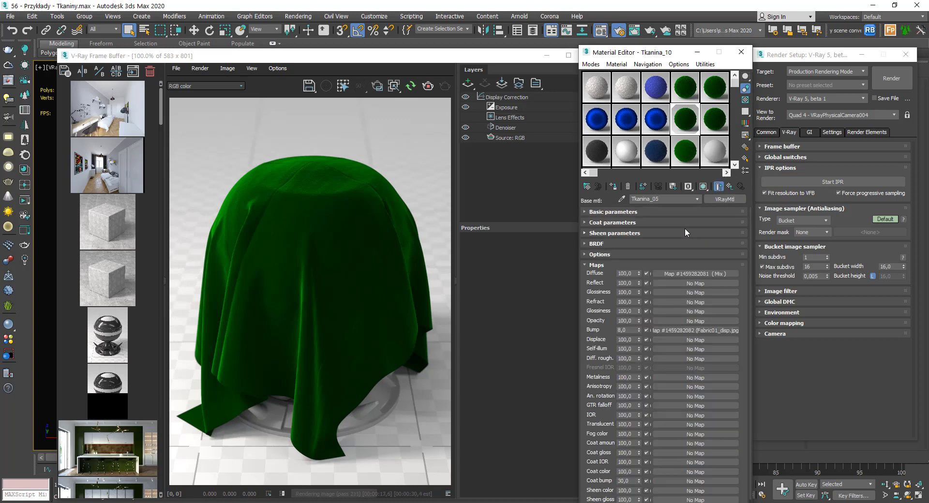
pyautogui.click(611, 213)
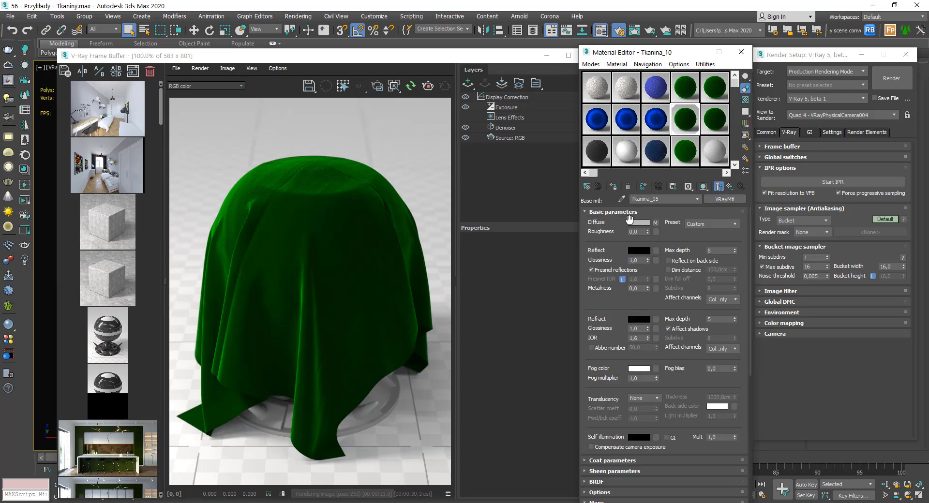
pyautogui.click(655, 223)
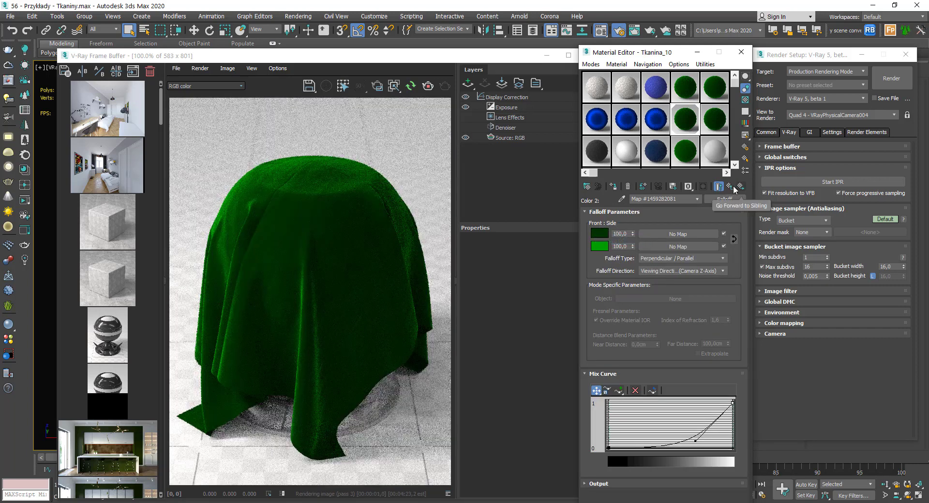
pyautogui.click(719, 187)
pyautogui.click(718, 186)
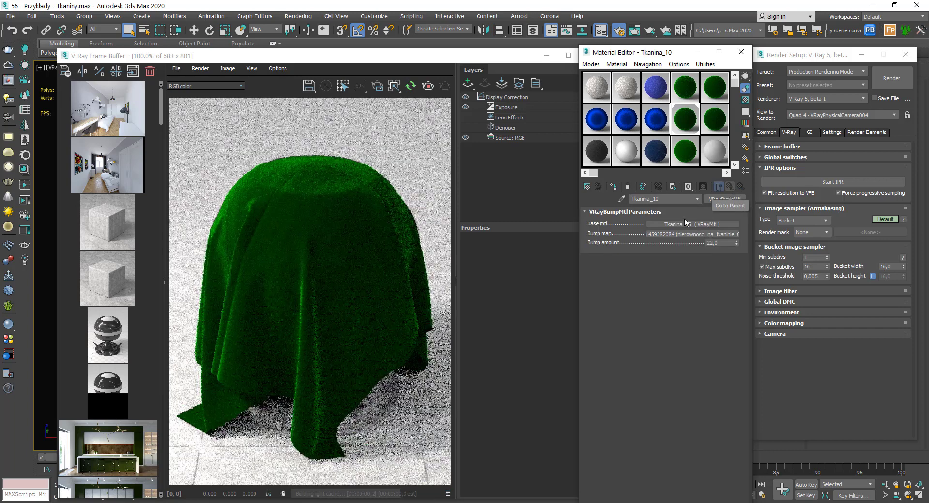
# Reassign Tkanina_10 to the cloth as a renamed copy, Tkanina_10x.
pyautogui.click(696, 224)
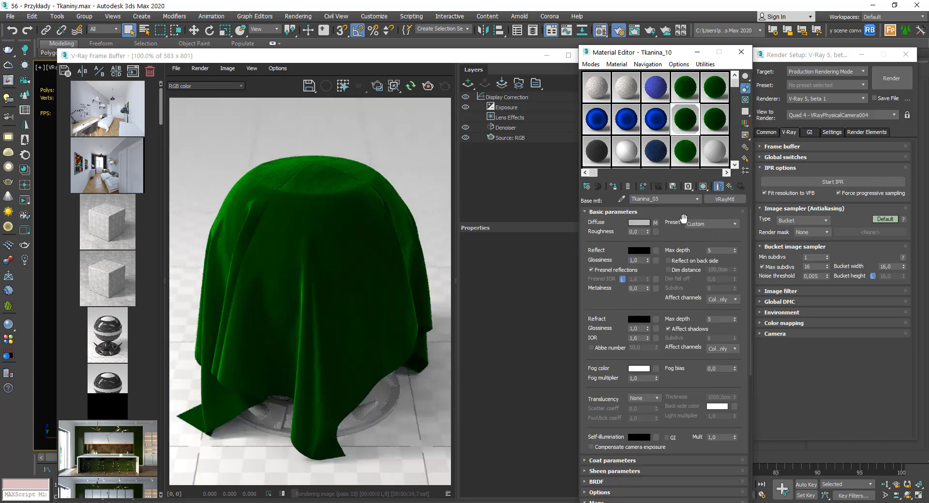
pyautogui.click(717, 156)
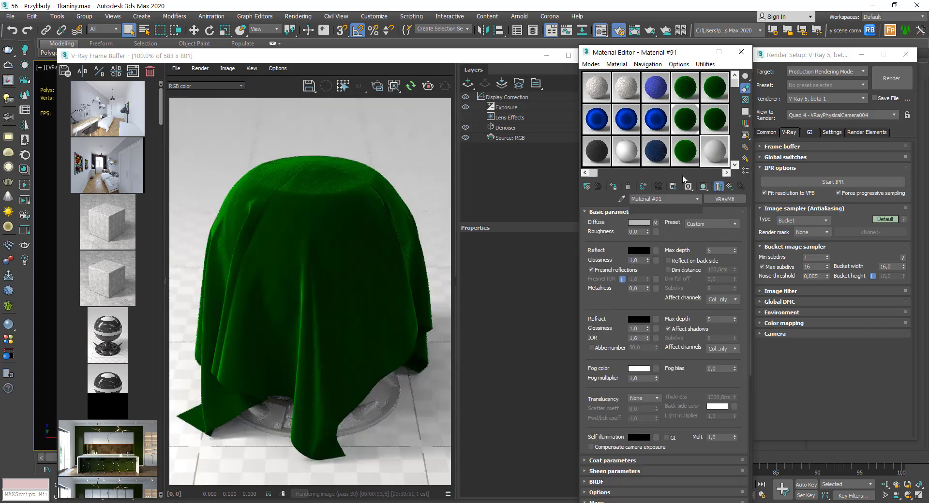
pyautogui.click(614, 187)
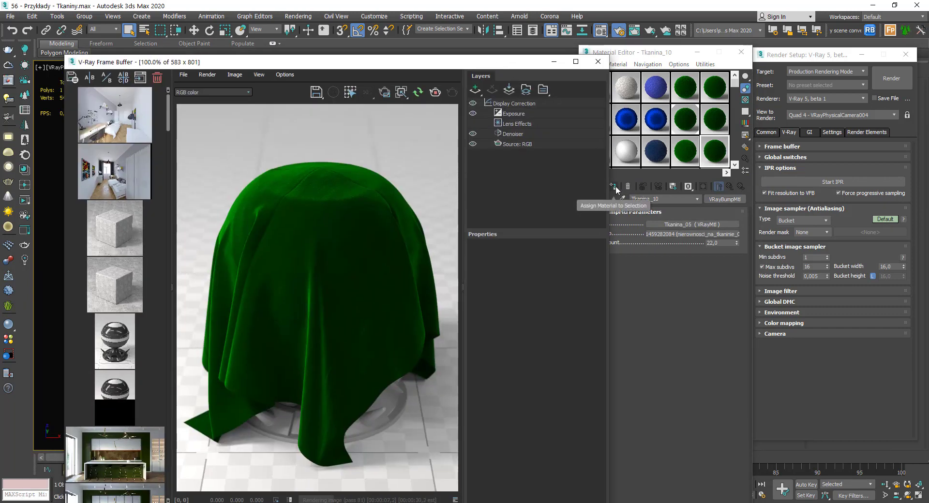
pyautogui.click(613, 187)
pyautogui.write('x')
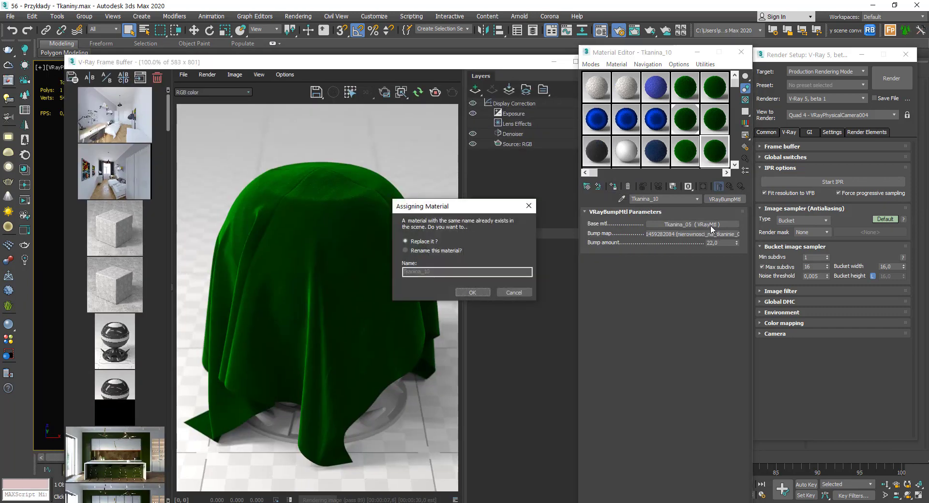
# Disable Tkanina_05's diffuse texture map and paste a dark green into its Diffuse colour.
pyautogui.click(680, 223)
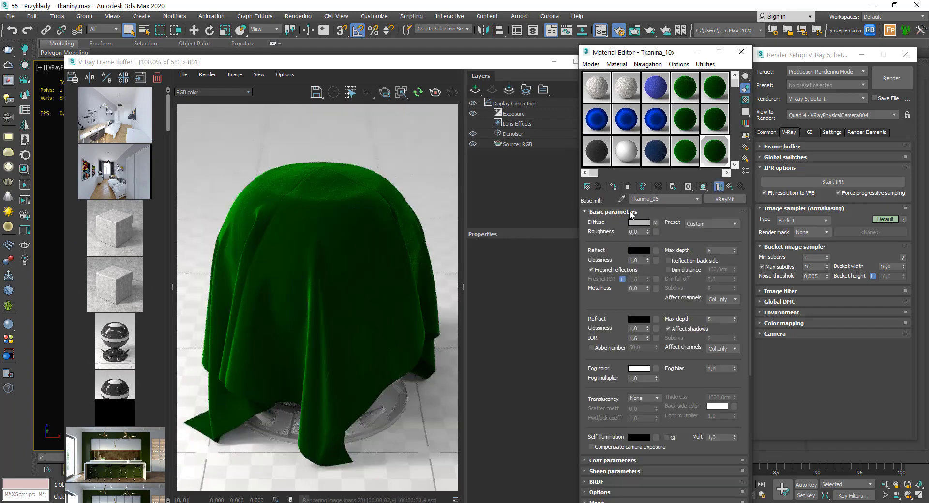
pyautogui.click(630, 213)
pyautogui.click(646, 274)
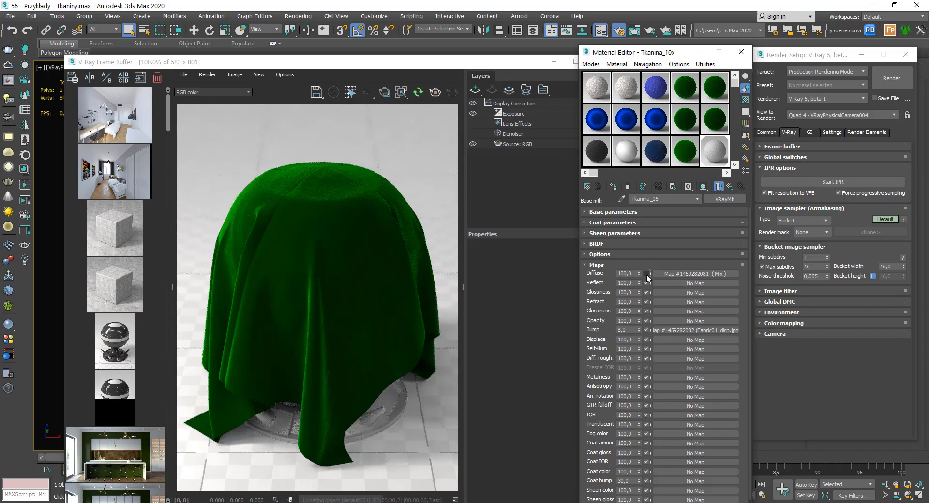
pyautogui.click(623, 213)
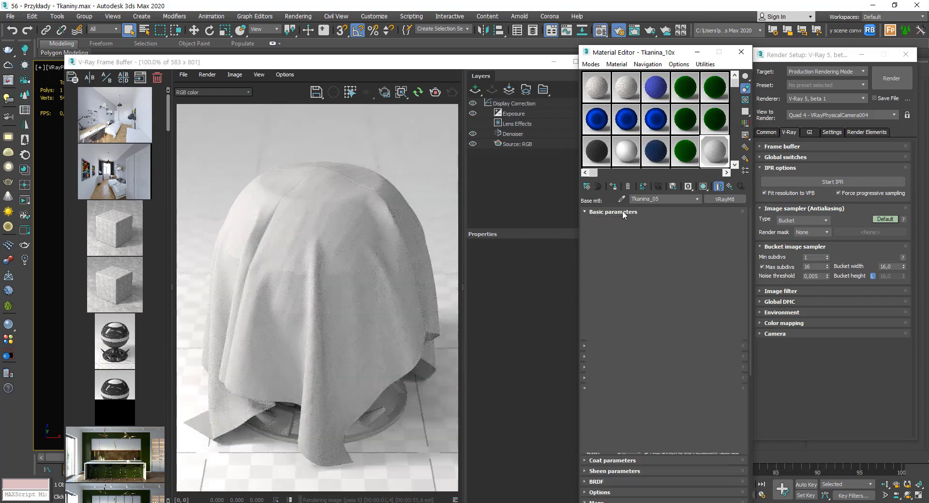
pyautogui.rightClick(639, 222)
pyautogui.click(653, 234)
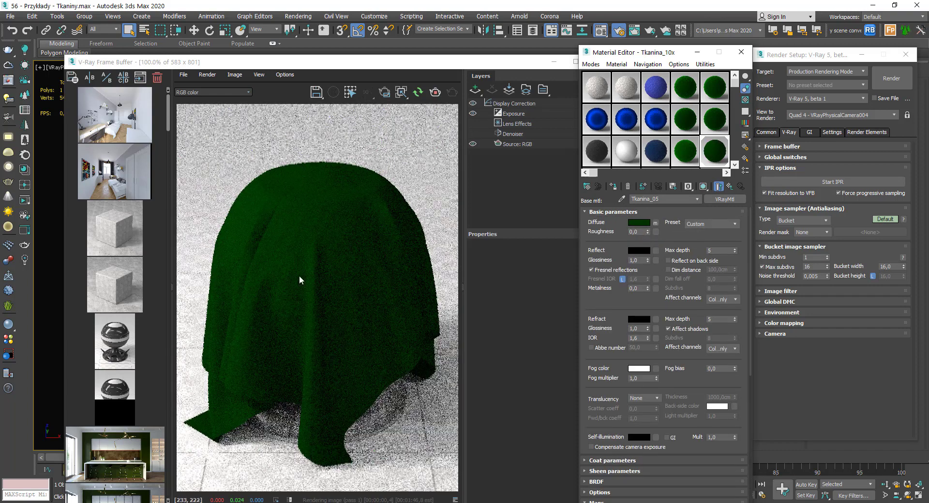
# Toggle the diffuse map on and off to compare, leaving it disabled.
pyautogui.click(617, 213)
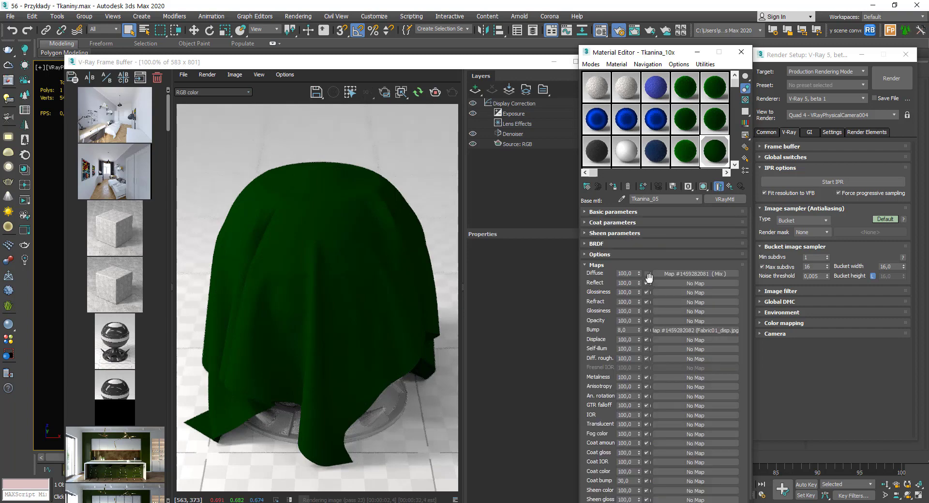
pyautogui.click(646, 273)
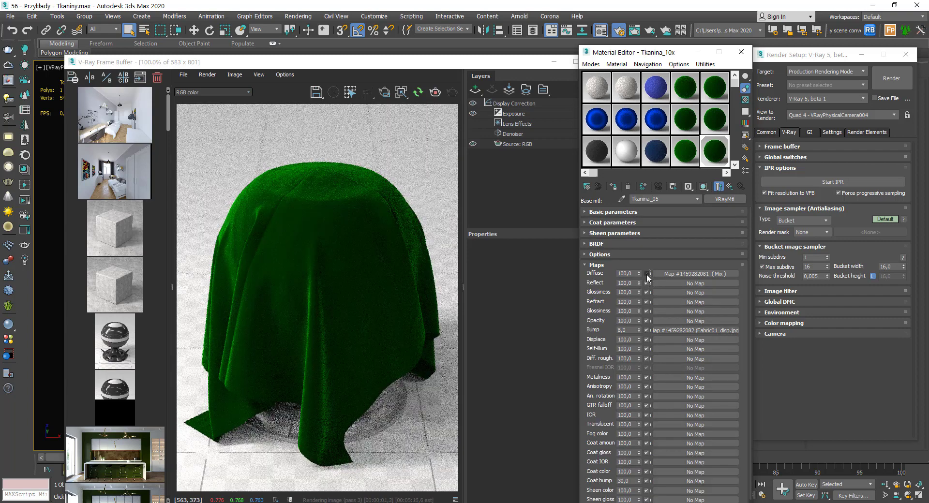
pyautogui.click(646, 274)
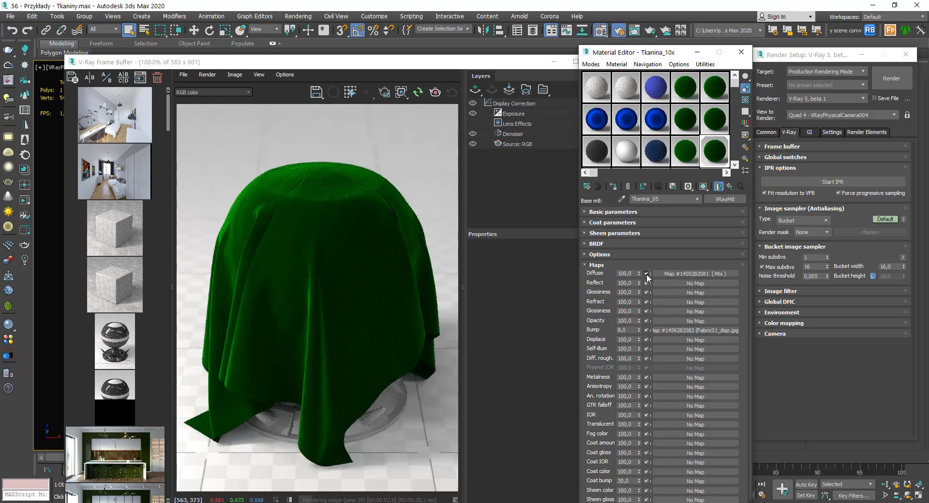
pyautogui.click(647, 273)
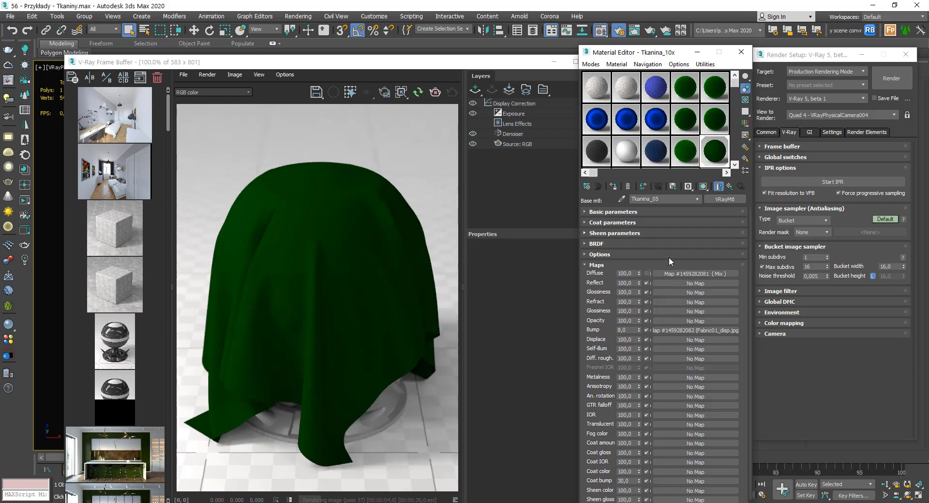
pyautogui.click(695, 274)
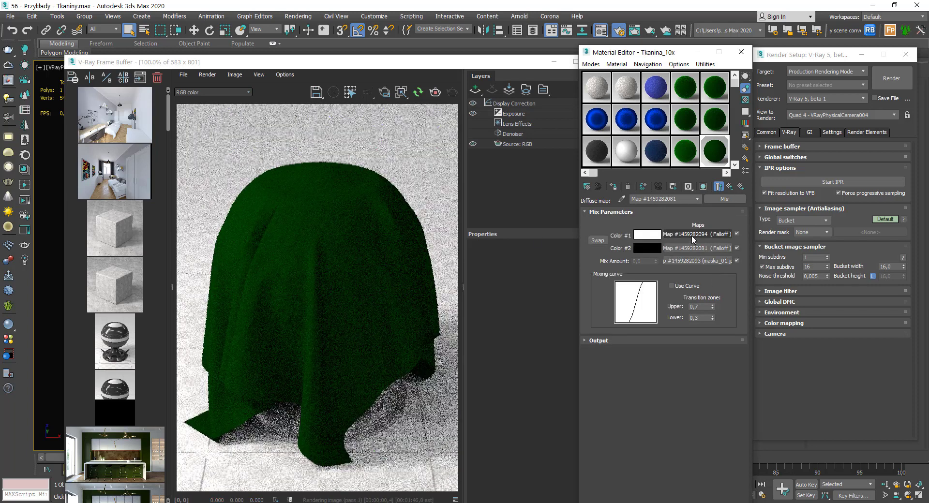
# Copy the Falloff map's dark green and paste it into Tkanina_05's Sheen color.
pyautogui.click(693, 234)
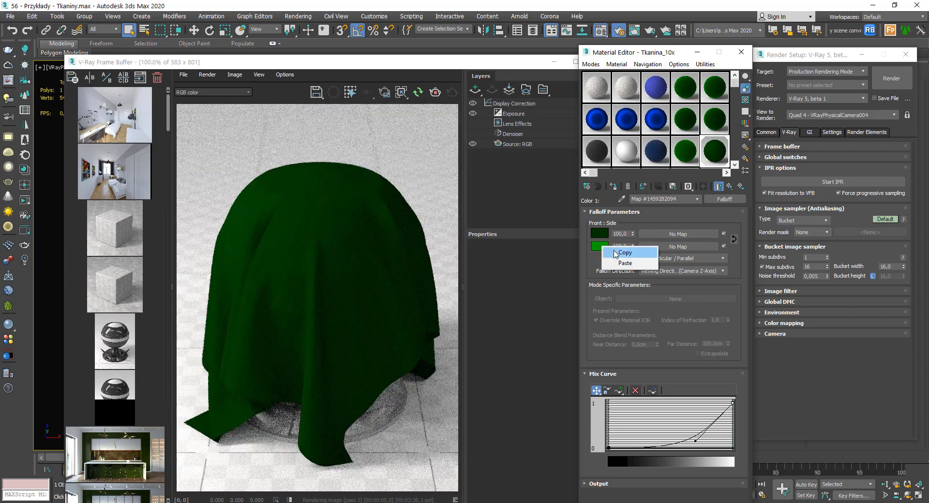
pyautogui.click(626, 252)
pyautogui.click(733, 188)
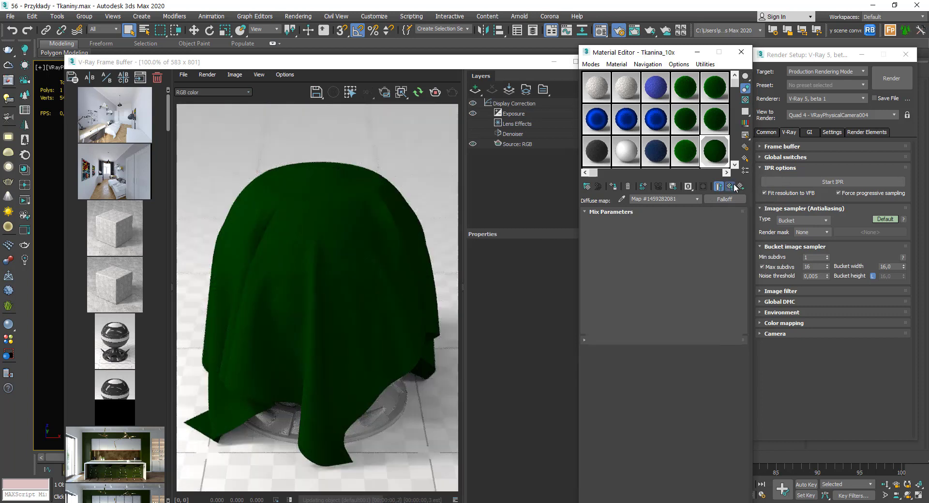
pyautogui.click(734, 188)
pyautogui.click(694, 226)
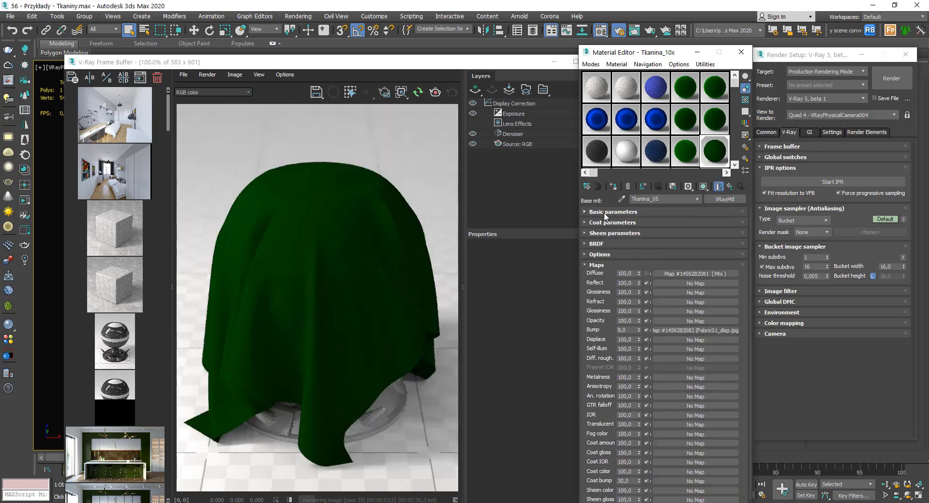
pyautogui.click(604, 212)
pyautogui.moveTo(605, 378); pyautogui.dragTo(603, 313)
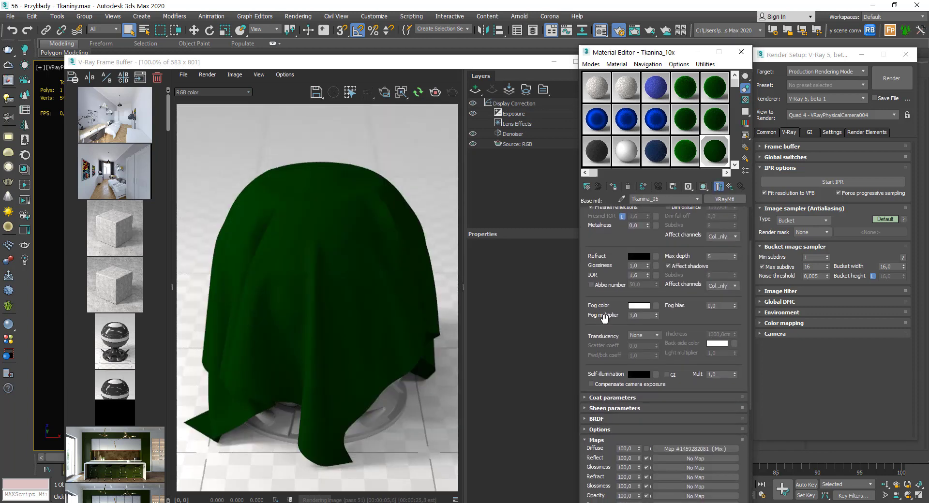
pyautogui.click(624, 409)
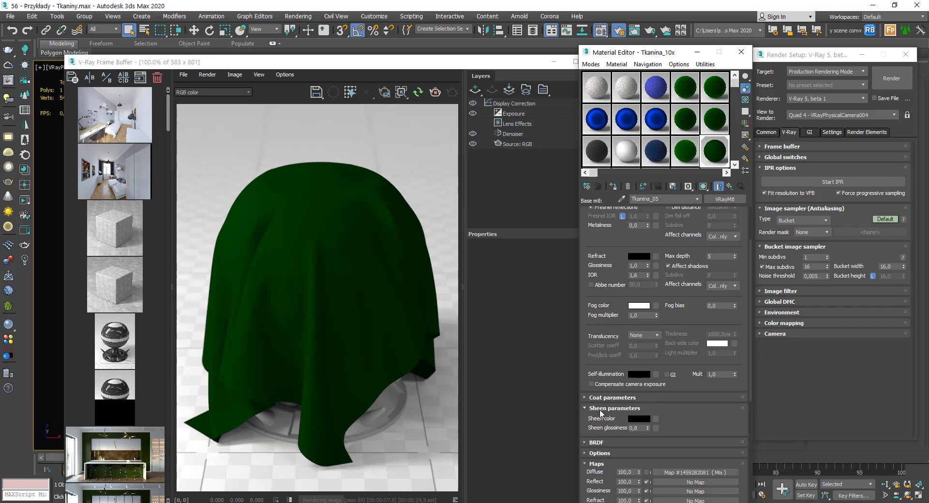
pyautogui.rightClick(633, 418)
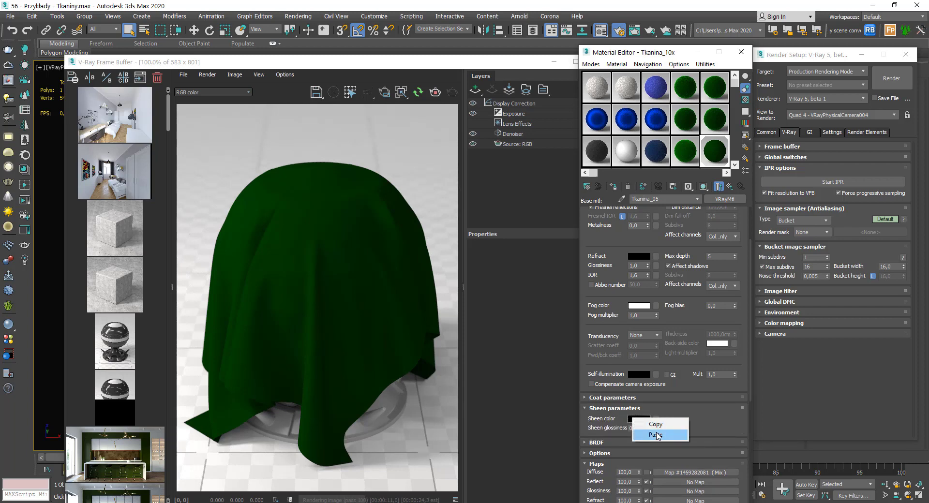
pyautogui.click(656, 435)
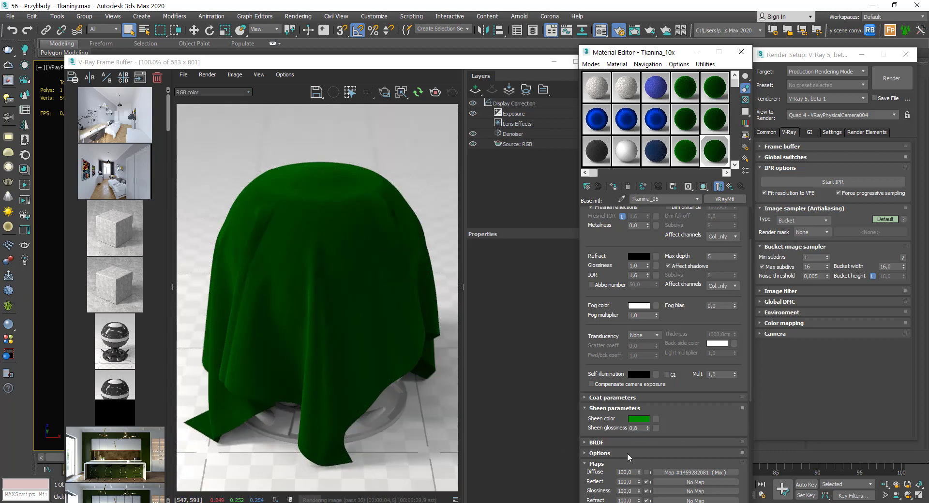
# Try sheen glossiness values 0,6, 0,5 and 0,95, returning to 0,5.
pyautogui.doubleClick(635, 428)
pyautogui.write('0,6')
pyautogui.press('Return')
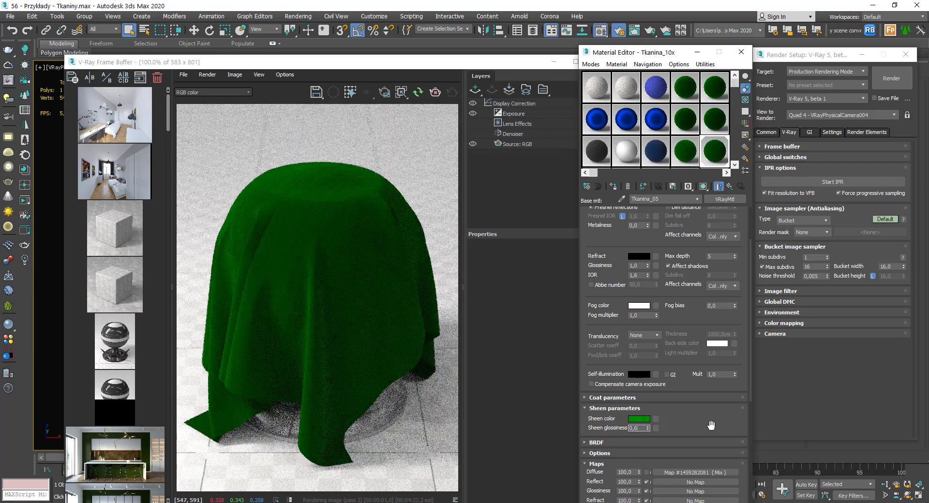
pyautogui.write('0,5')
pyautogui.press('Return')
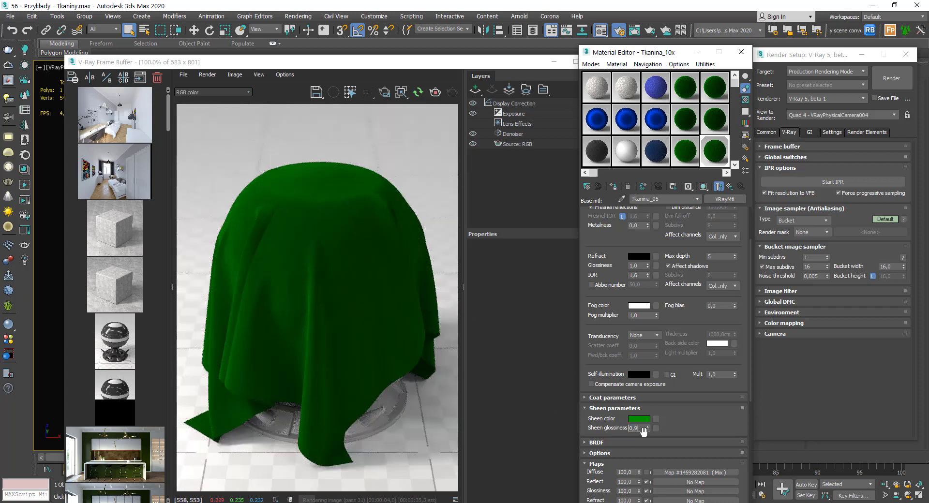
pyautogui.write('5')
pyautogui.press('Return')
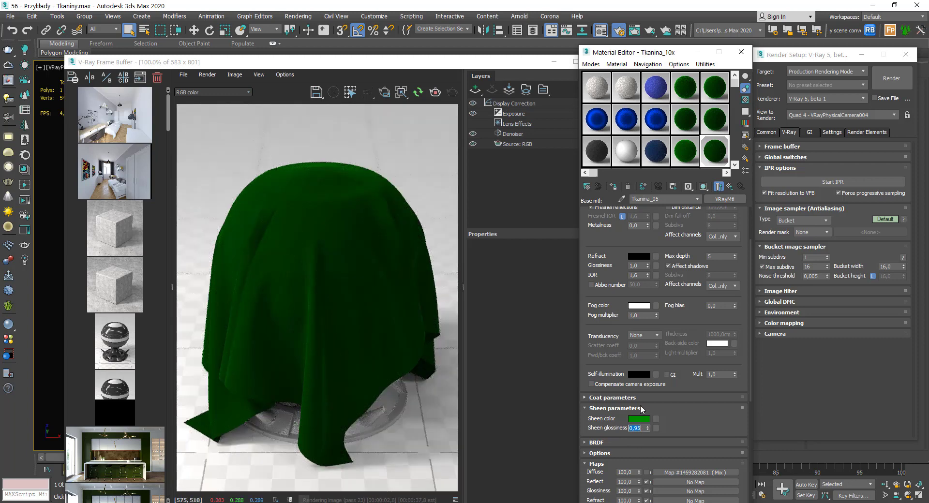
pyautogui.click(641, 428)
pyautogui.press('BackSpace')
pyautogui.write('5')
pyautogui.press('Return')
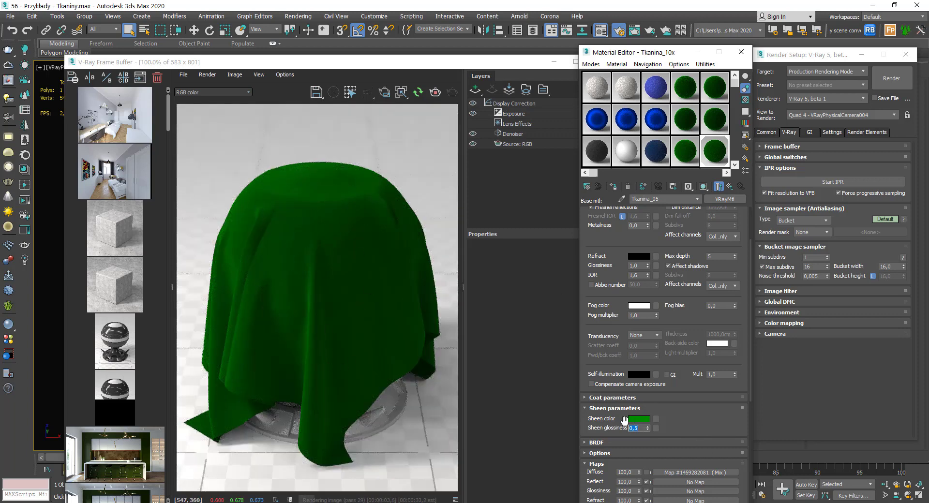
# Brighten the sheen green to value 132 and set sheen glossiness to 0,8.
pyautogui.click(639, 419)
pyautogui.moveTo(334, 115); pyautogui.dragTo(344, 117)
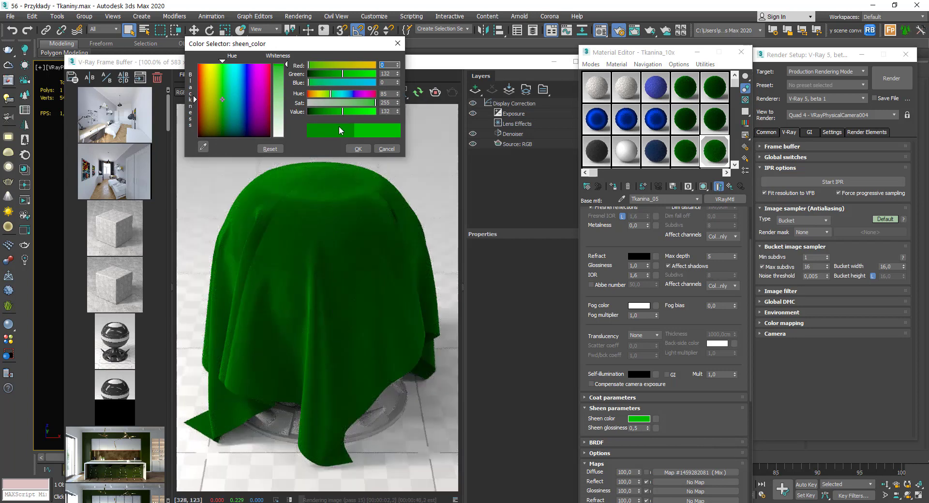
pyautogui.click(358, 148)
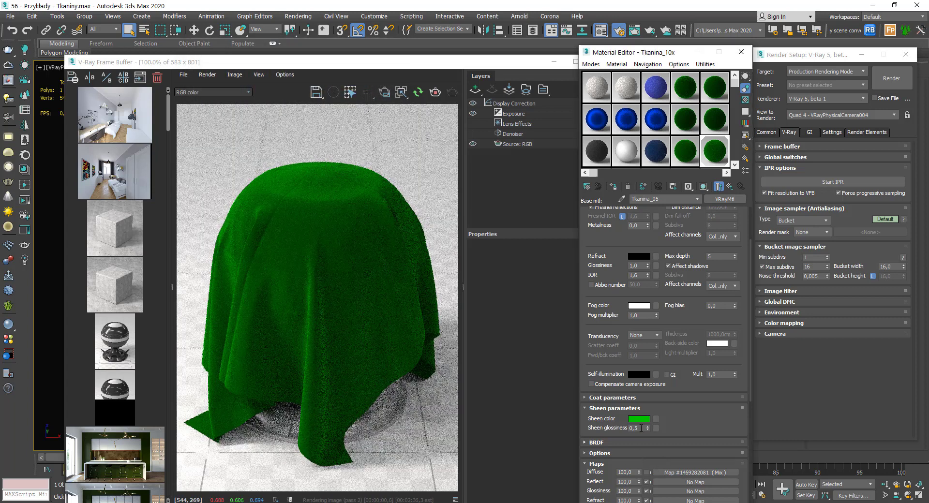
pyautogui.write('0,8')
pyautogui.press('Return')
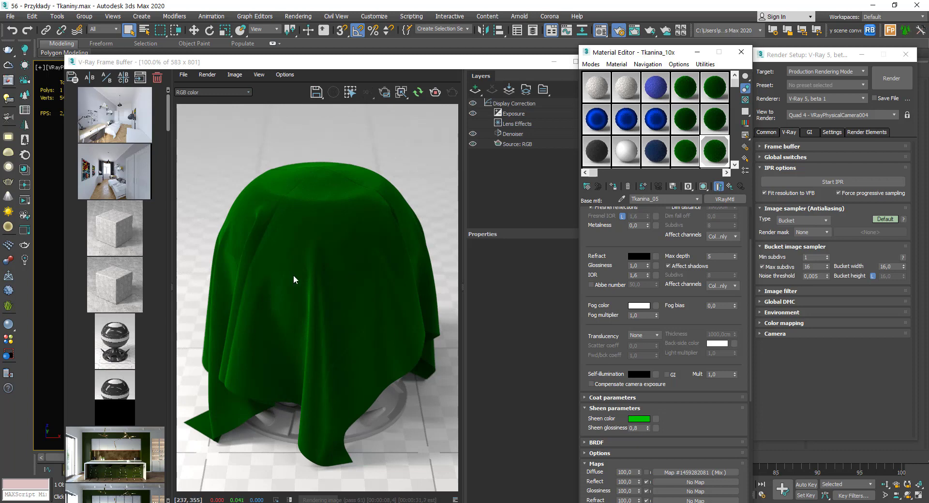
pyautogui.scroll(2, 331, 282)
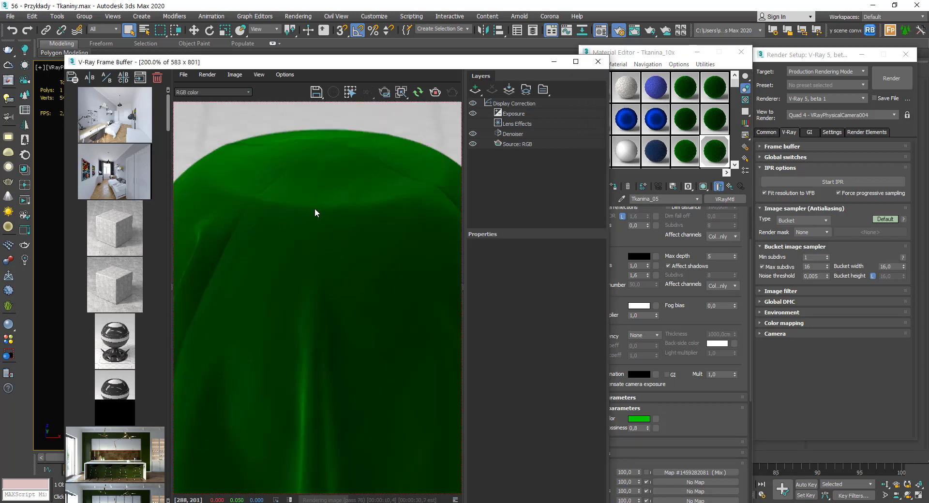
pyautogui.scroll(-2, 315, 213)
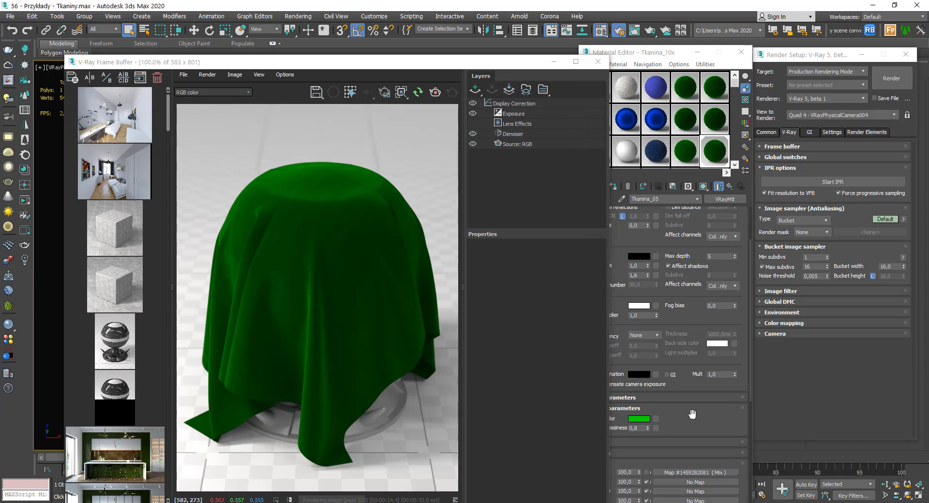
pyautogui.click(685, 415)
pyautogui.moveTo(496, 66); pyautogui.dragTo(426, 111)
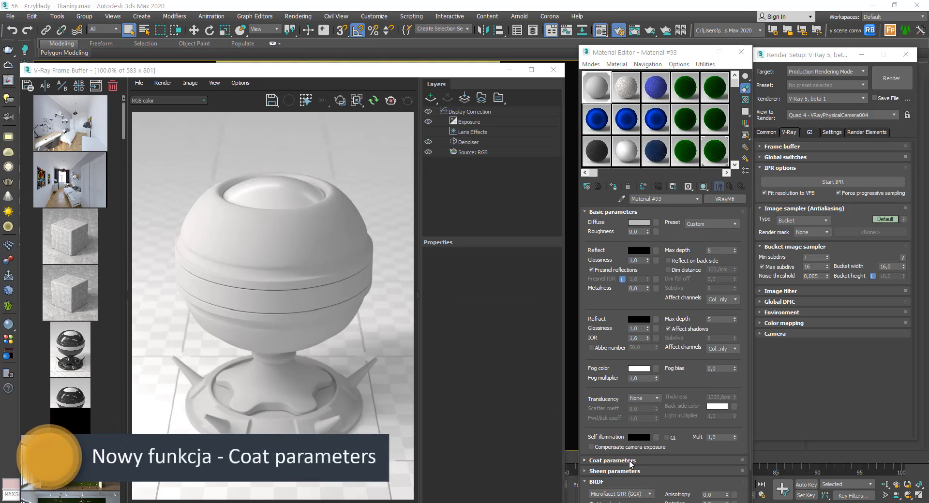
# Expand Material #93's Coat parameters, then scroll back up to its Basic parameters.
pyautogui.click(641, 462)
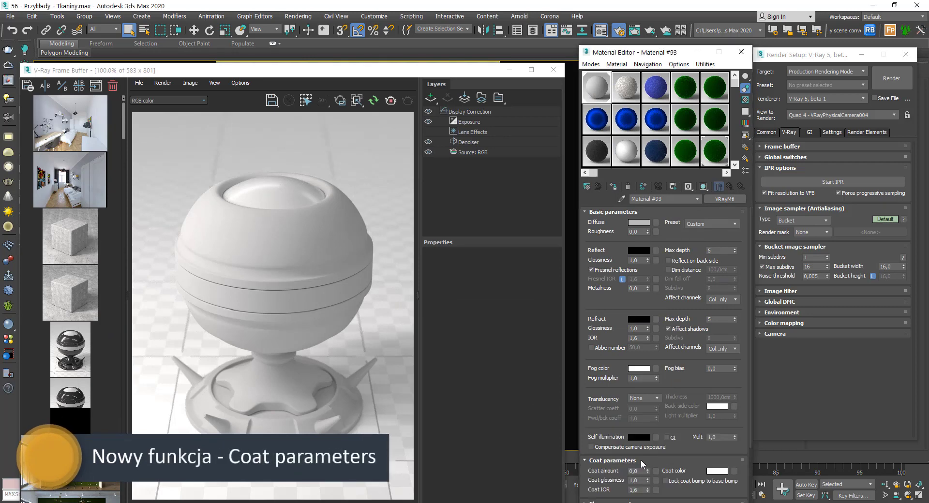
pyautogui.moveTo(612, 425); pyautogui.dragTo(609, 382)
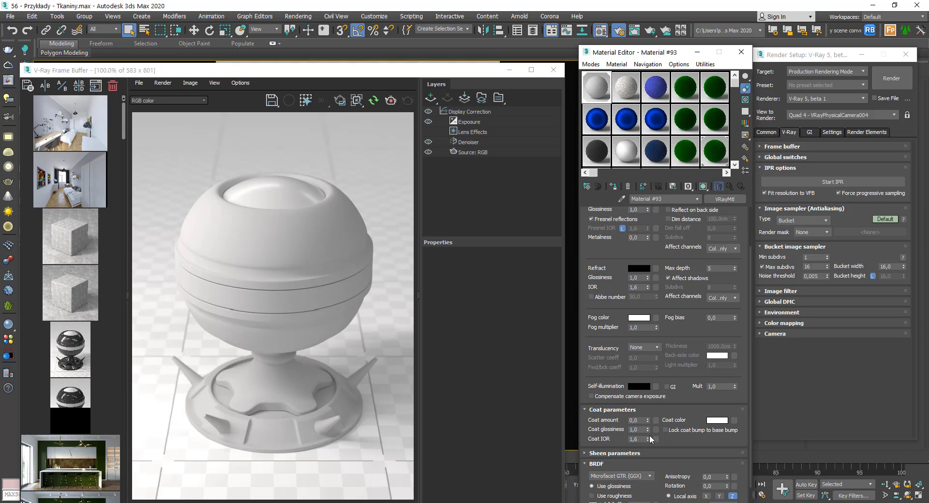
pyautogui.moveTo(464, 71)
pyautogui.mouseDown()
pyautogui.moveTo(497, 306)
pyautogui.moveTo(486, 219)
pyautogui.mouseUp()
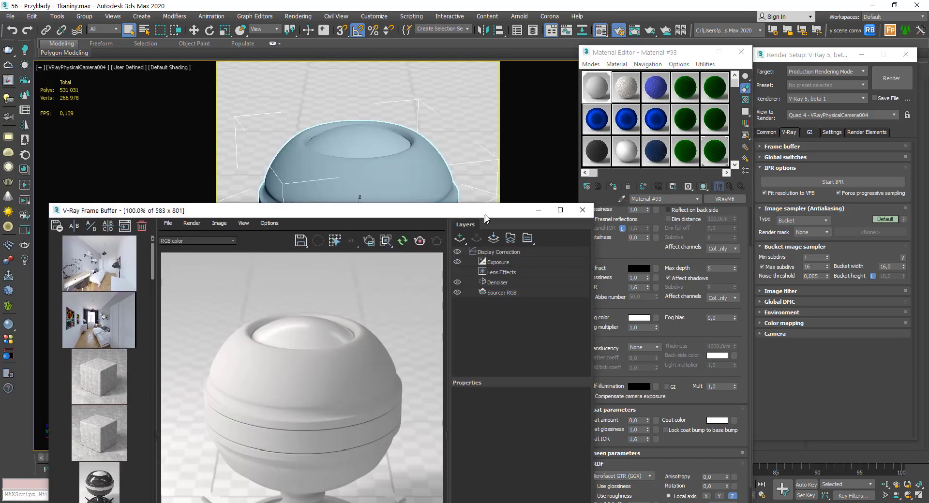
pyautogui.moveTo(616, 250); pyautogui.dragTo(615, 304)
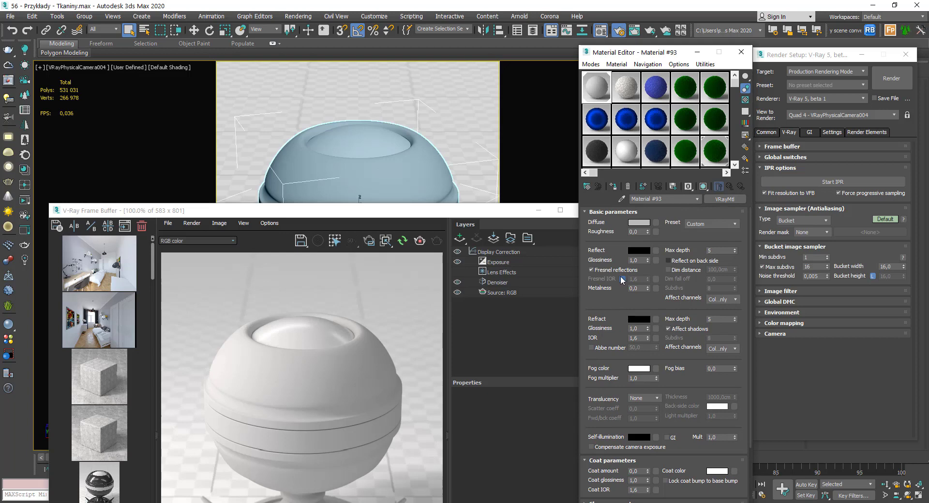
# Set Material #93's diffuse colour to black and its reflection colour to grey 91.
pyautogui.click(646, 223)
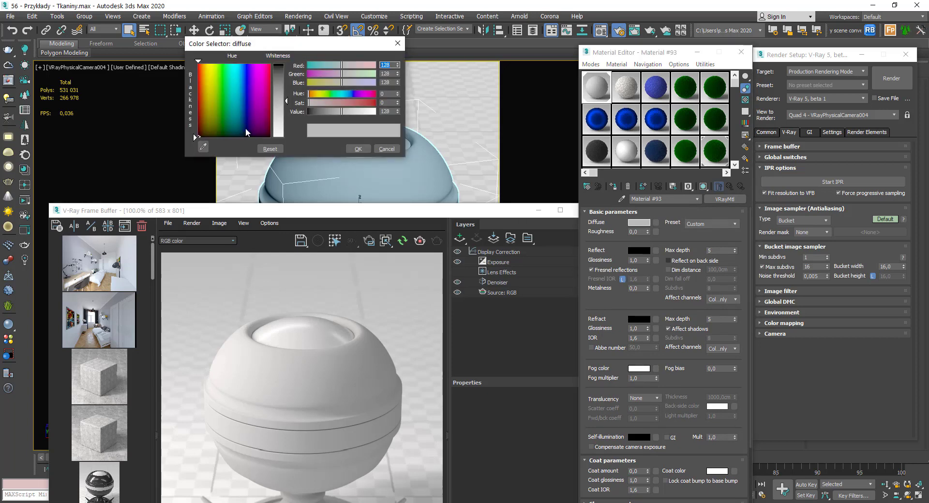
pyautogui.moveTo(284, 98); pyautogui.dragTo(280, 137)
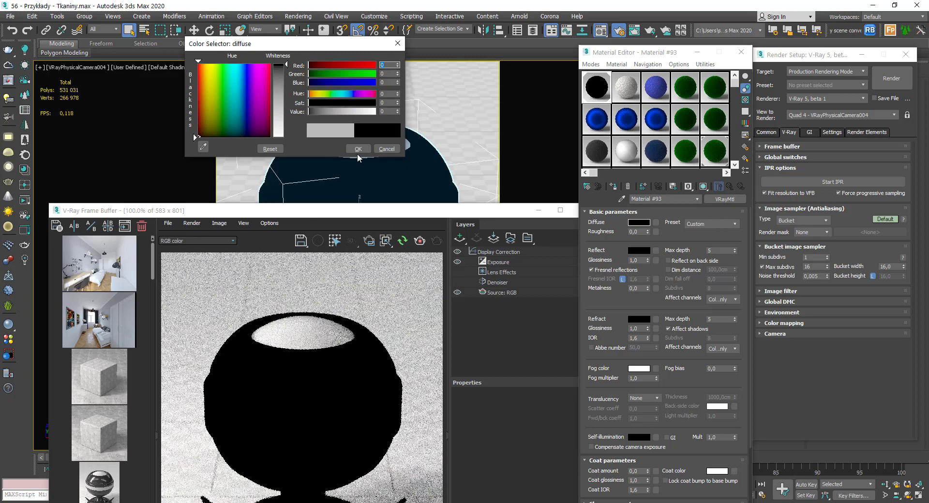
pyautogui.click(358, 148)
pyautogui.moveTo(392, 212); pyautogui.dragTo(369, 128)
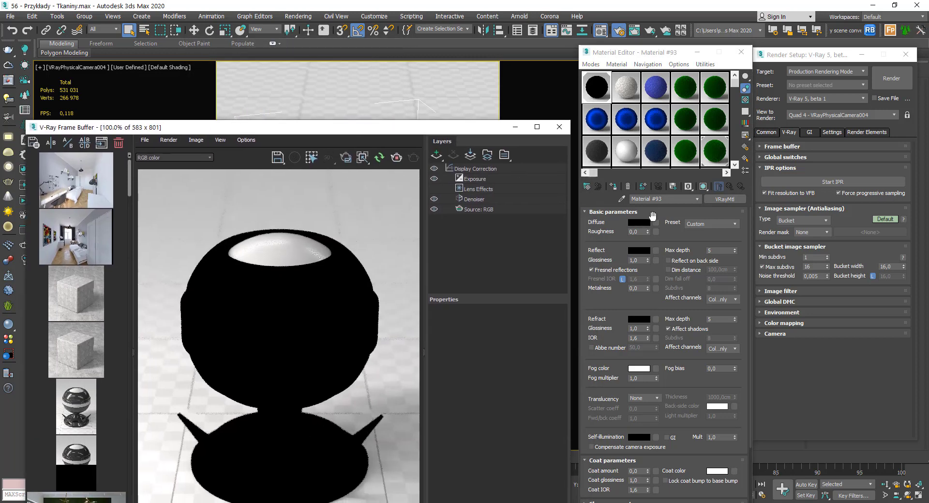
pyautogui.click(639, 250)
pyautogui.moveTo(284, 68); pyautogui.dragTo(286, 92)
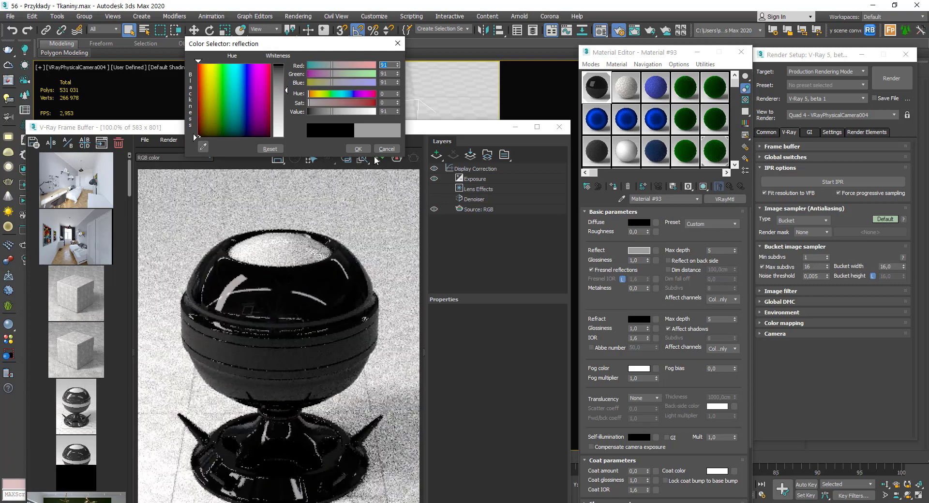
pyautogui.click(358, 149)
# Set Reflect Glossiness to 0,95 and inspect the glossy black shader ball.
pyautogui.doubleClick(637, 260)
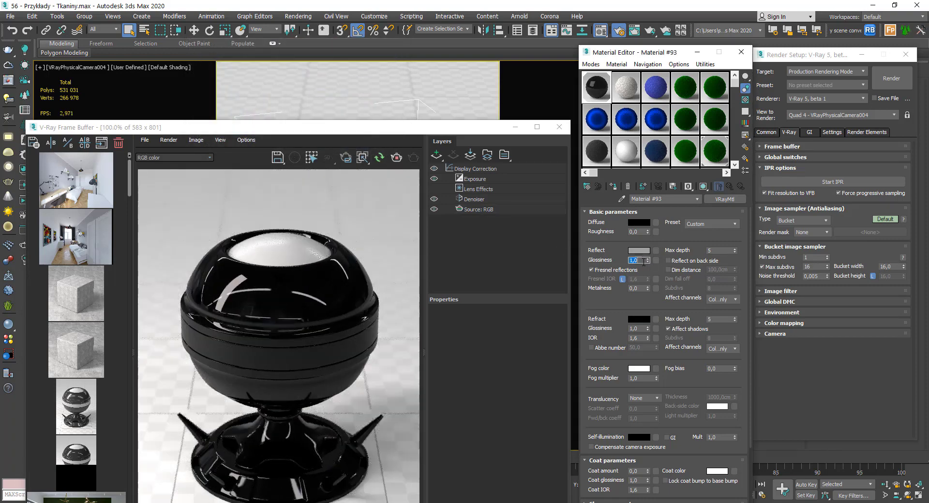
pyautogui.write('0,85')
pyautogui.press('Return')
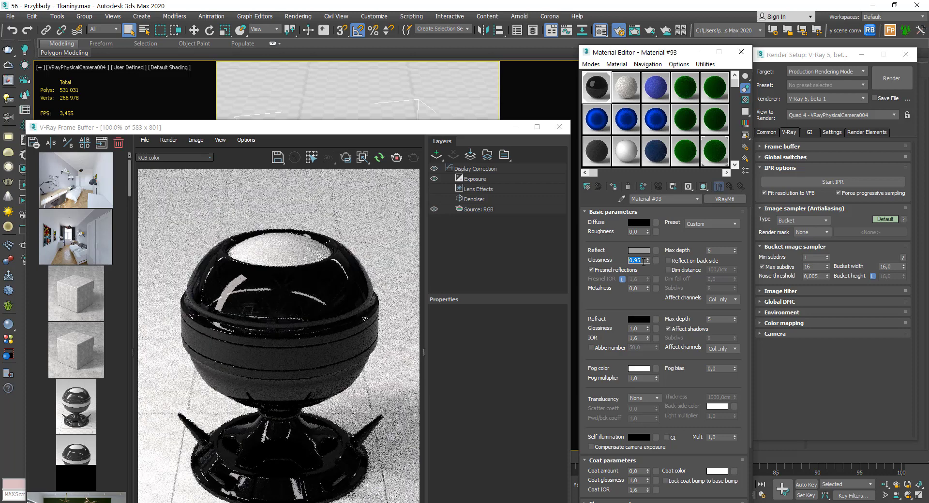
pyautogui.moveTo(442, 127); pyautogui.dragTo(440, 63)
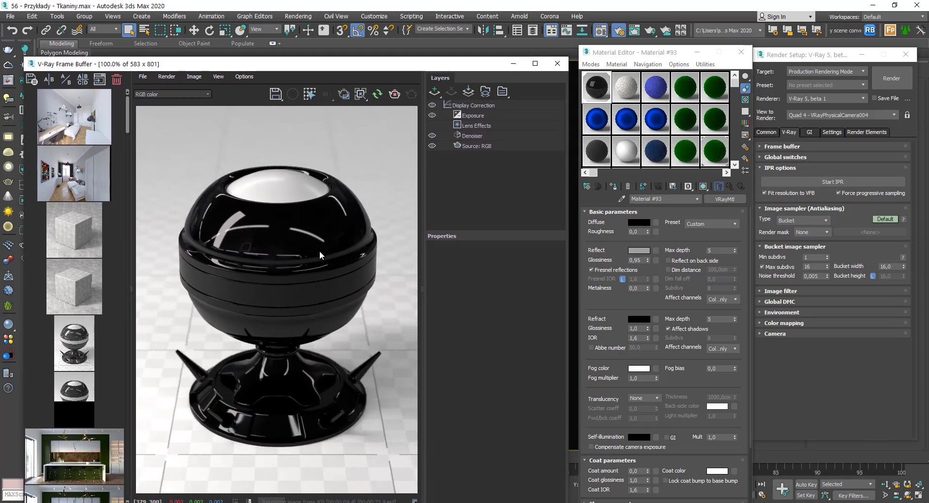
pyautogui.scroll(1, 312, 274)
pyautogui.scroll(-1, 246, 239)
pyautogui.scroll(1, 304, 344)
pyautogui.scroll(-1, 307, 358)
pyautogui.scroll(1, 307, 357)
pyautogui.scroll(-1, 310, 373)
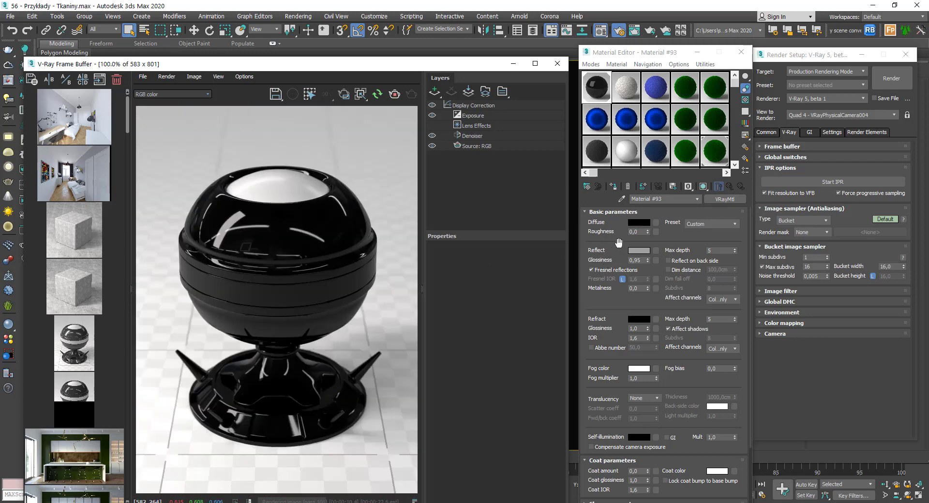
# Set the coat amount to 1,0 and coat glossiness to 0,6.
pyautogui.moveTo(618, 243)
pyautogui.mouseDown()
pyautogui.moveTo(620, 216)
pyautogui.moveTo(624, 269)
pyautogui.moveTo(624, 195)
pyautogui.mouseUp()
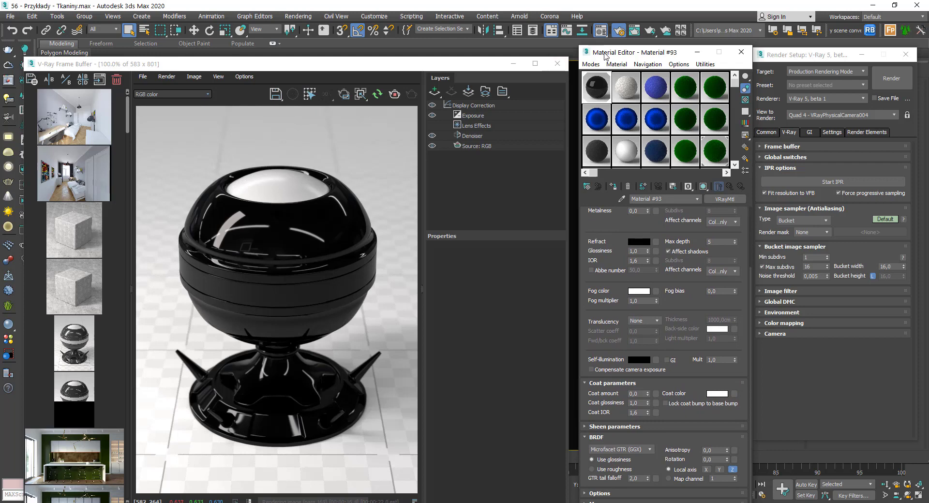
pyautogui.moveTo(605, 55); pyautogui.dragTo(605, 32)
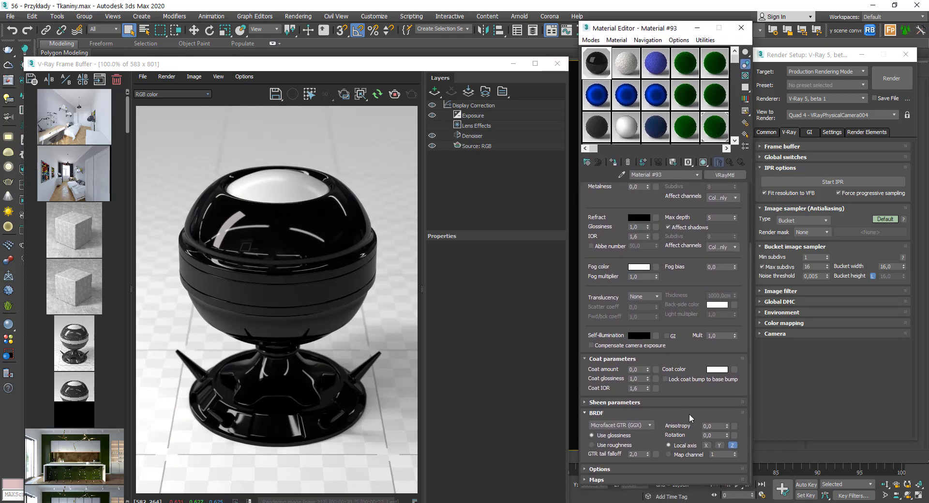
pyautogui.moveTo(610, 203)
pyautogui.mouseDown()
pyautogui.moveTo(620, 291)
pyautogui.moveTo(611, 208)
pyautogui.mouseUp()
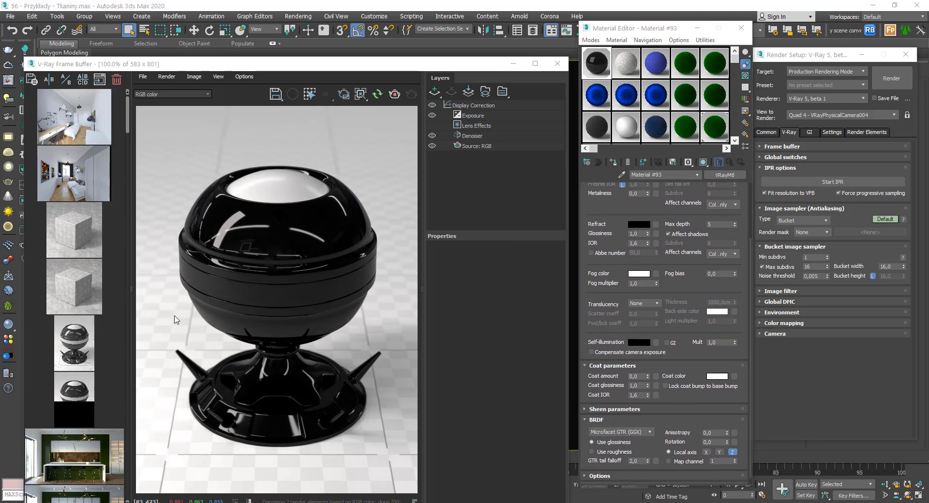
pyautogui.doubleClick(637, 376)
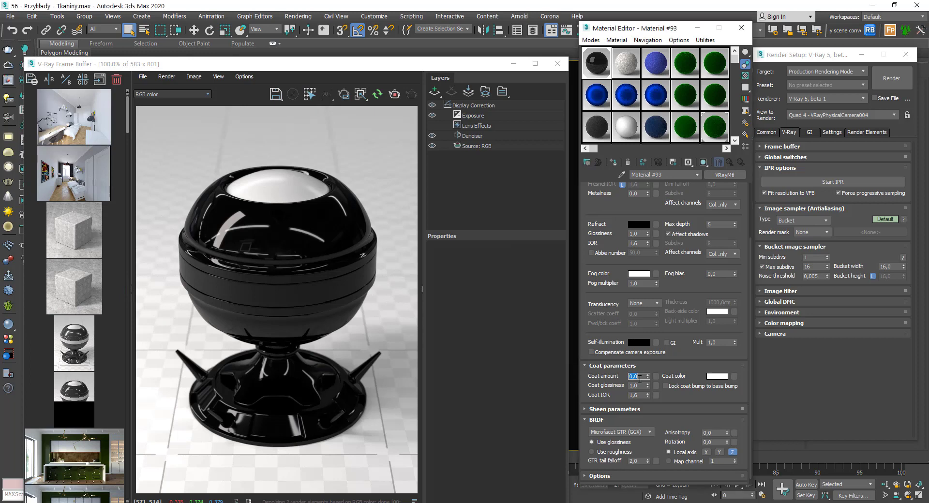
pyautogui.write('1')
pyautogui.press('Return')
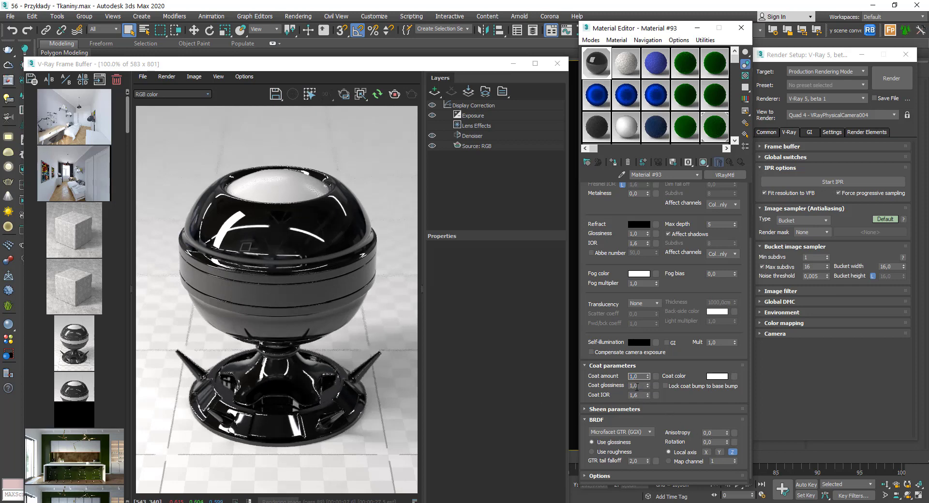
pyautogui.doubleClick(636, 386)
pyautogui.write('0,6')
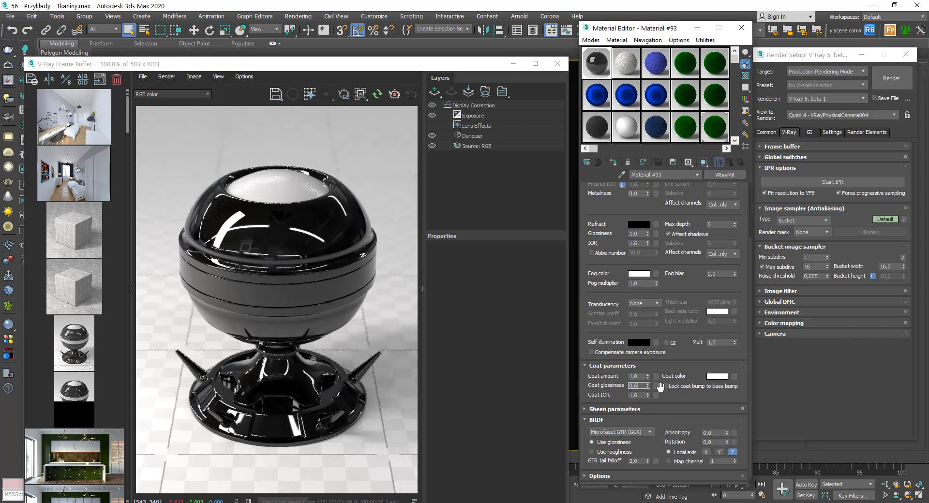
pyautogui.press('Return')
# Try coat amounts 0,5 and 0,1, settle on 0,2, and inspect the render.
pyautogui.click(638, 375)
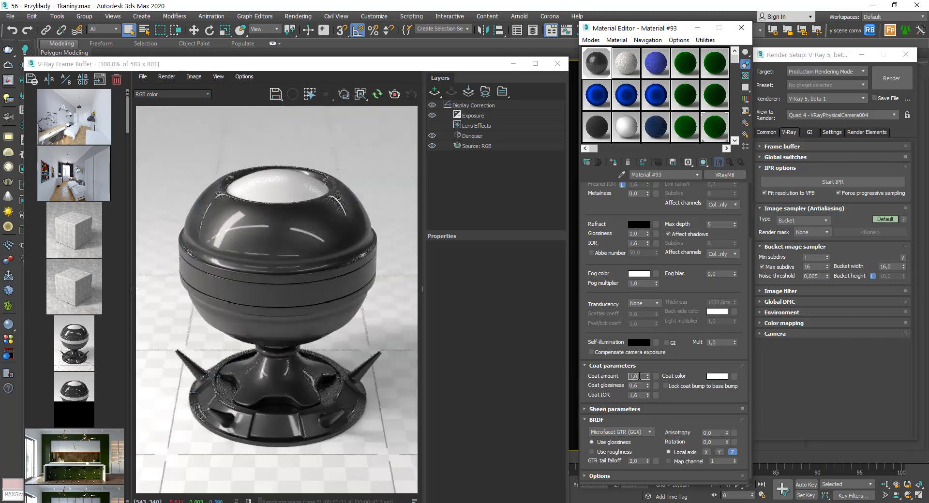
pyautogui.write('0,5')
pyautogui.press('Return')
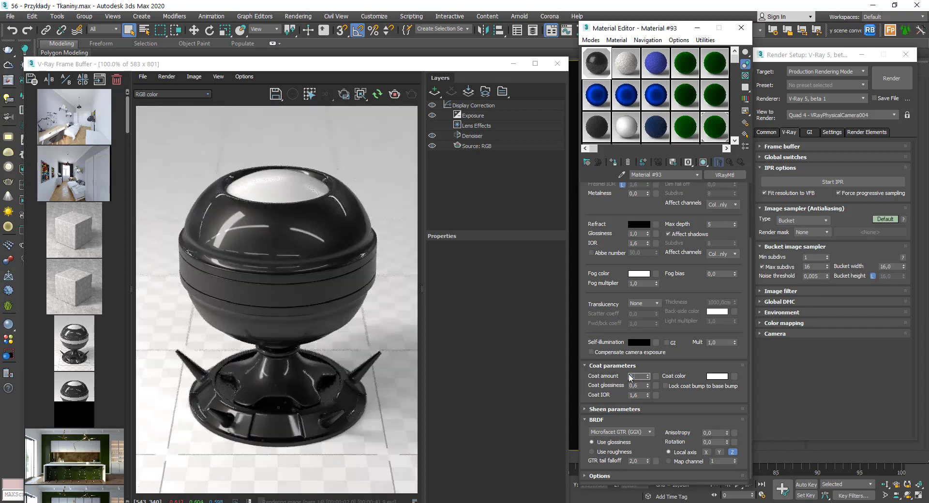
pyautogui.write('0,1')
pyautogui.press('Return')
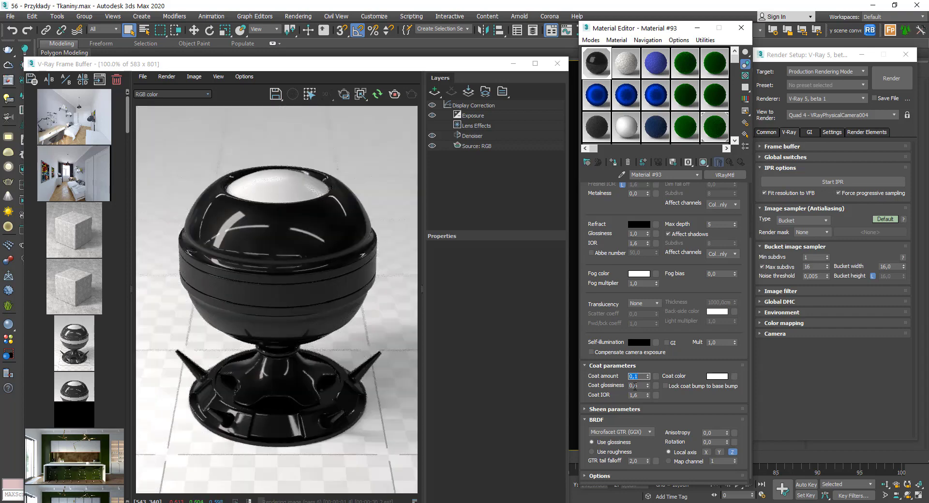
pyautogui.write('0,2')
pyautogui.press('Return')
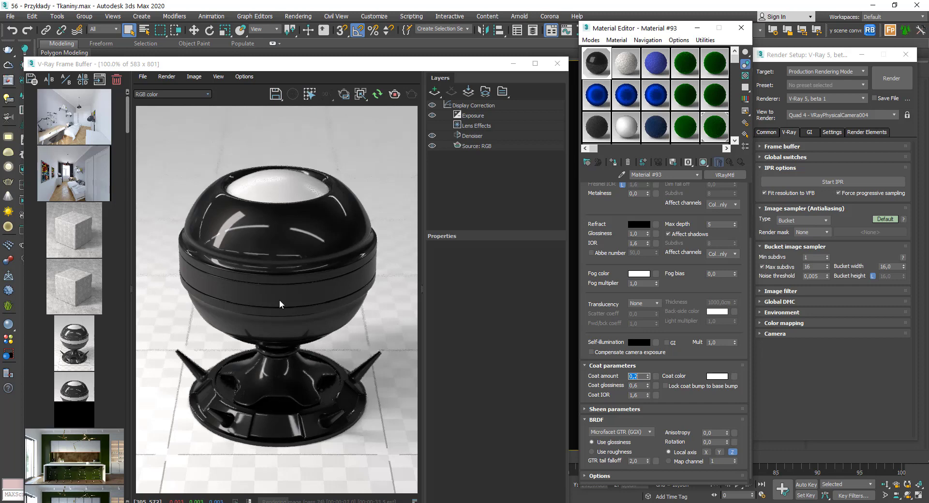
pyautogui.click(260, 247)
pyautogui.scroll(-1, 260, 247)
pyautogui.scroll(1, 260, 247)
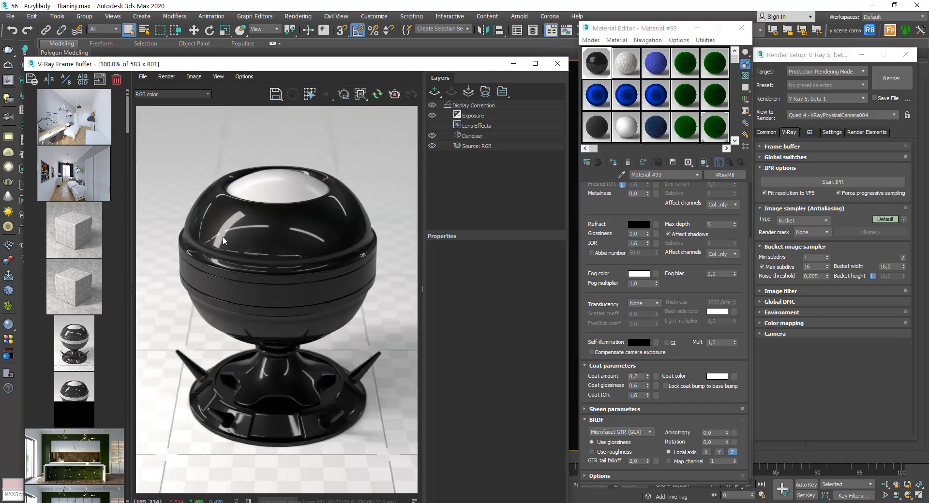
pyautogui.scroll(1, 226, 221)
pyautogui.scroll(-1, 226, 223)
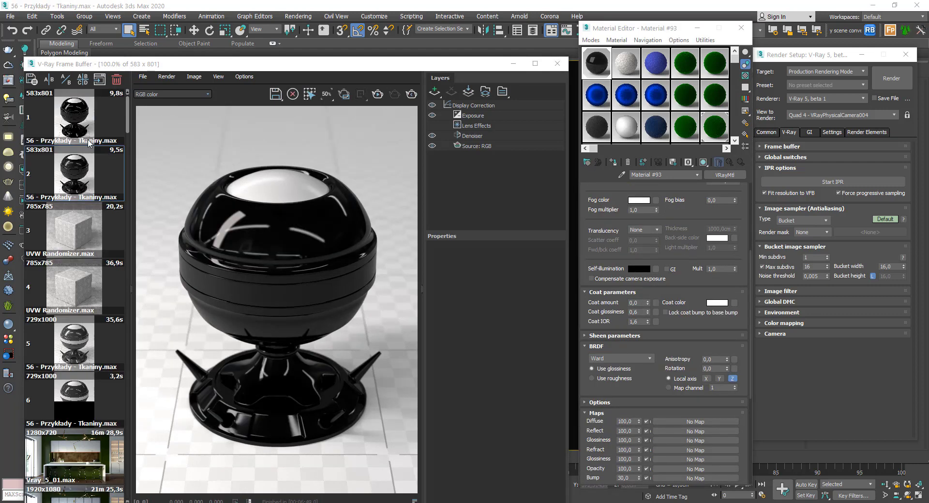
# Set two history renders as A and B and sweep the compare divider across the image.
pyautogui.click(55, 94)
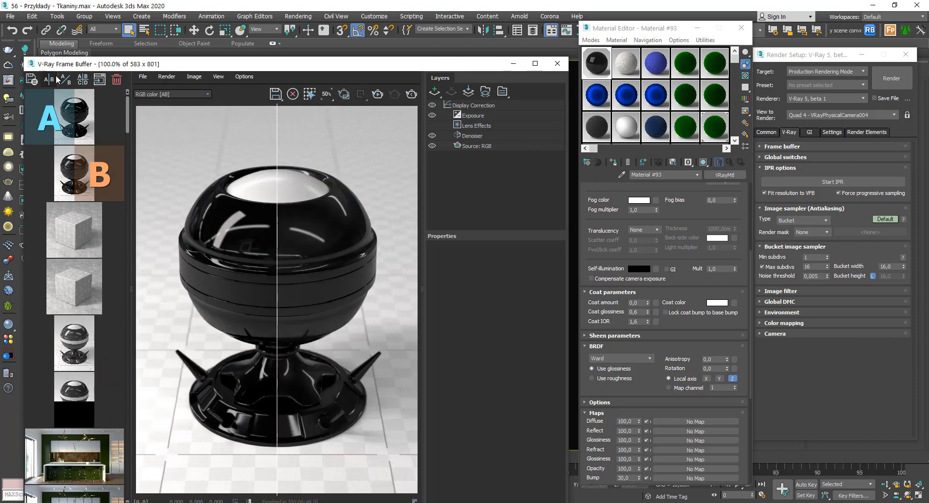
pyautogui.click(57, 82)
pyautogui.click(49, 80)
pyautogui.moveTo(273, 250)
pyautogui.mouseDown()
pyautogui.moveTo(151, 284)
pyautogui.moveTo(139, 302)
pyautogui.moveTo(290, 280)
pyautogui.moveTo(125, 299)
pyautogui.moveTo(194, 290)
pyautogui.moveTo(163, 287)
pyautogui.moveTo(370, 273)
pyautogui.moveTo(142, 286)
pyautogui.moveTo(307, 295)
pyautogui.moveTo(204, 296)
pyautogui.moveTo(270, 293)
pyautogui.mouseUp()
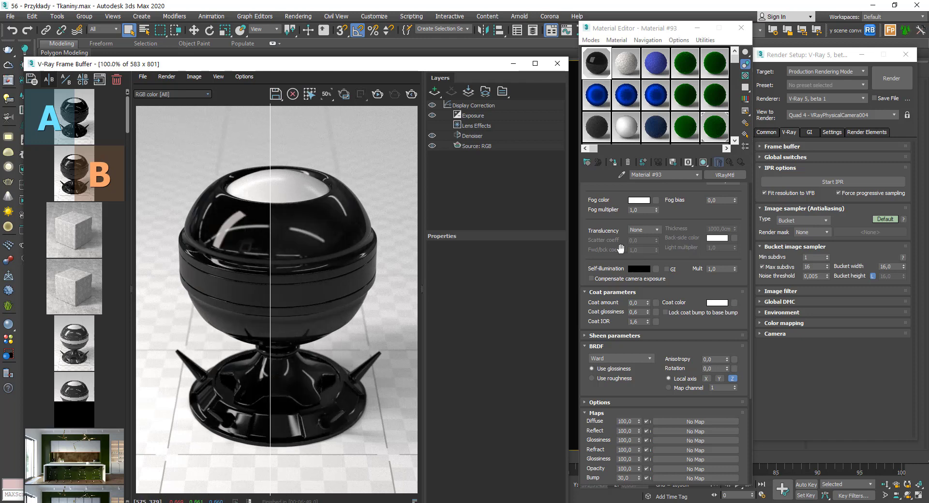
pyautogui.scroll(3, 625, 307)
pyautogui.scroll(2, 625, 307)
pyautogui.moveTo(265, 236)
pyautogui.mouseDown()
pyautogui.moveTo(170, 242)
pyautogui.moveTo(383, 249)
pyautogui.moveTo(120, 253)
pyautogui.moveTo(292, 248)
pyautogui.mouseUp()
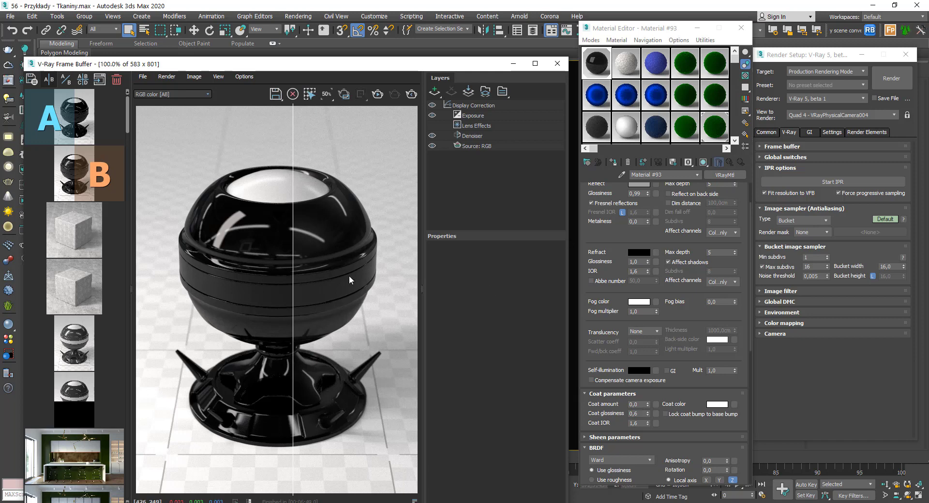
pyautogui.moveTo(293, 220)
pyautogui.mouseDown()
pyautogui.moveTo(362, 262)
pyautogui.moveTo(220, 264)
pyautogui.mouseUp()
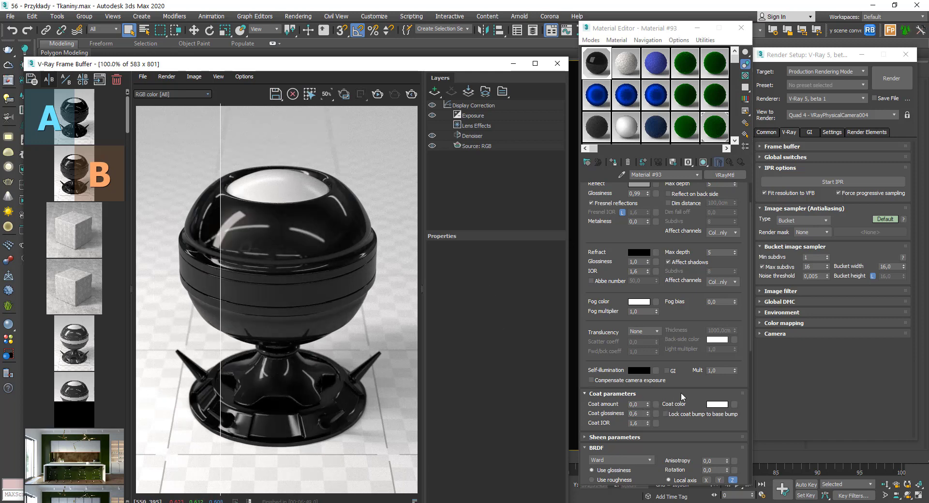
pyautogui.scroll(2, 599, 228)
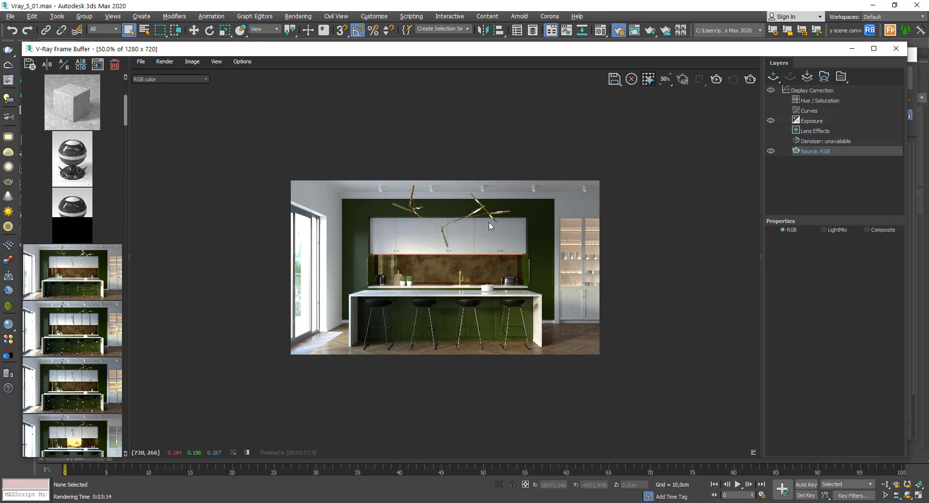
pyautogui.doubleClick(490, 225)
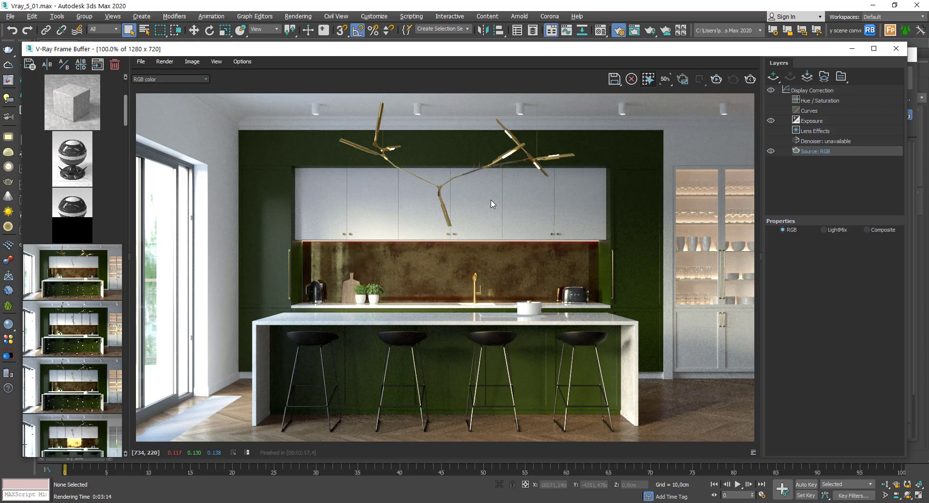
pyautogui.moveTo(508, 49); pyautogui.dragTo(495, 56)
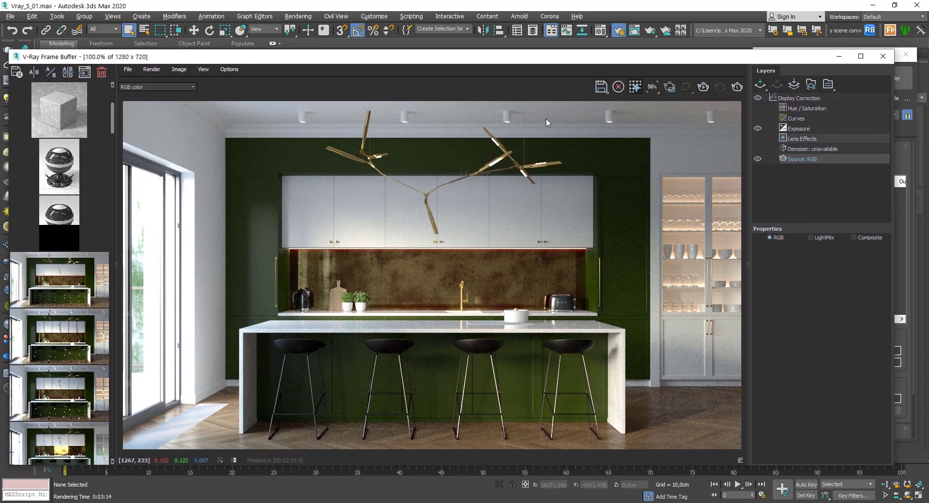
pyautogui.scroll(-1, 443, 273)
pyautogui.scroll(1, 450, 283)
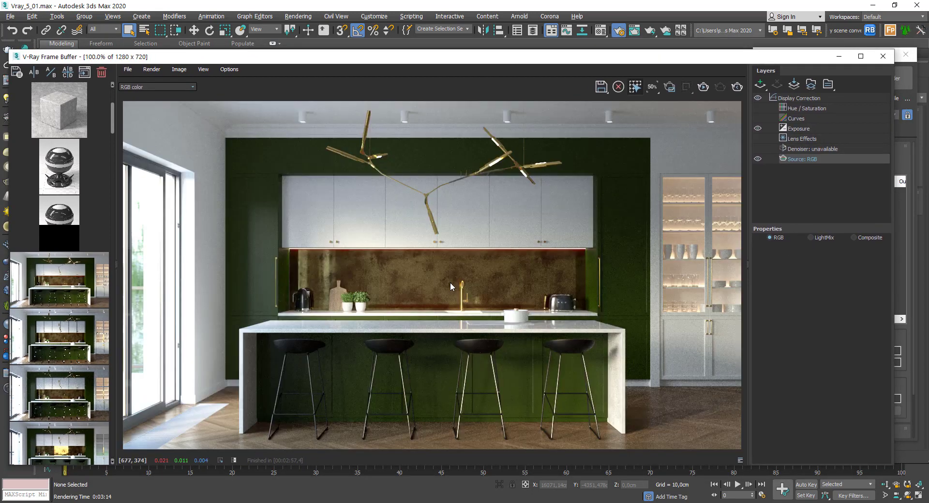
pyautogui.scroll(-1, 450, 282)
pyautogui.scroll(1, 431, 272)
# Switch the V-Ray Frame Buffer display to the VRayLightMix render element.
pyautogui.click(812, 238)
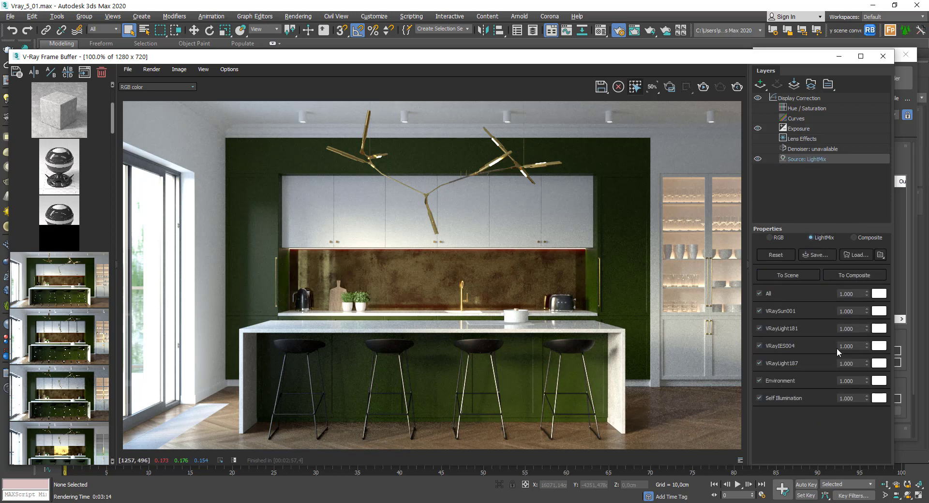
pyautogui.click(848, 294)
pyautogui.moveTo(659, 57); pyautogui.dragTo(669, 143)
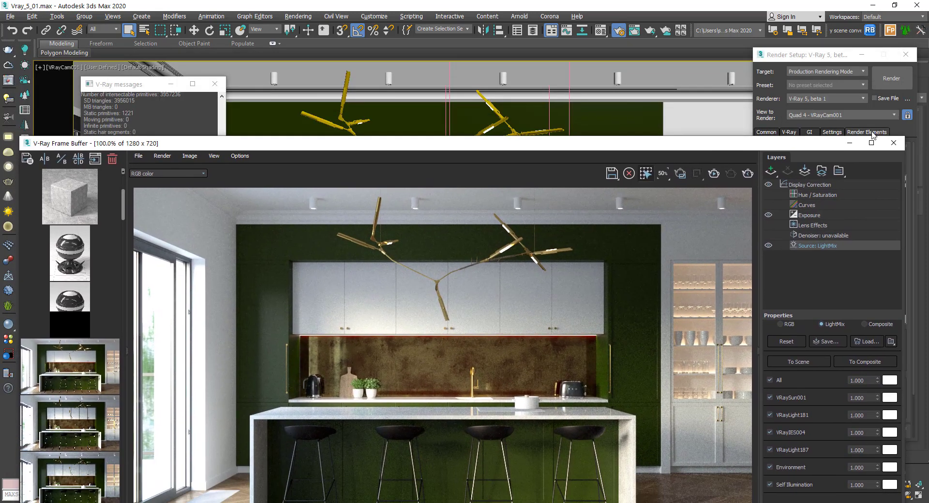
pyautogui.click(873, 135)
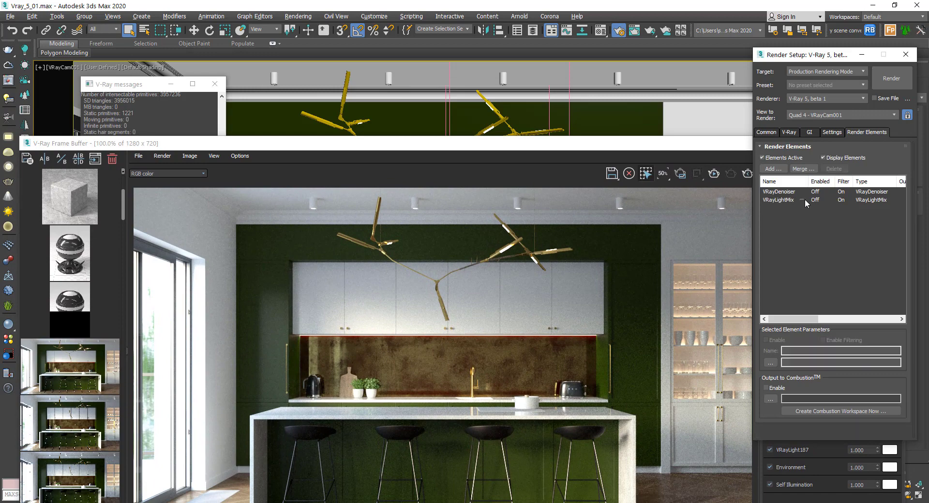
pyautogui.click(790, 200)
pyautogui.moveTo(684, 142); pyautogui.dragTo(688, 67)
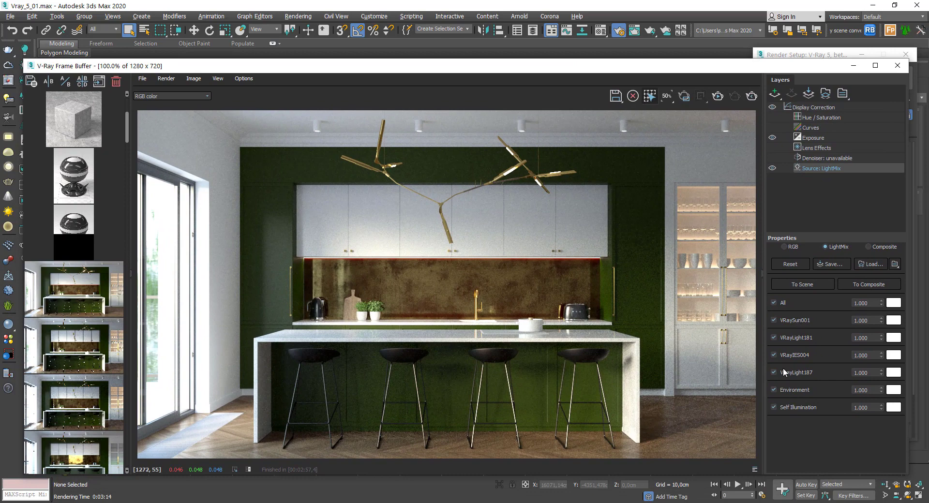
# Toggle VRaySun001 off and on in LightMix to compare its contribution.
pyautogui.click(773, 320)
pyautogui.click(774, 320)
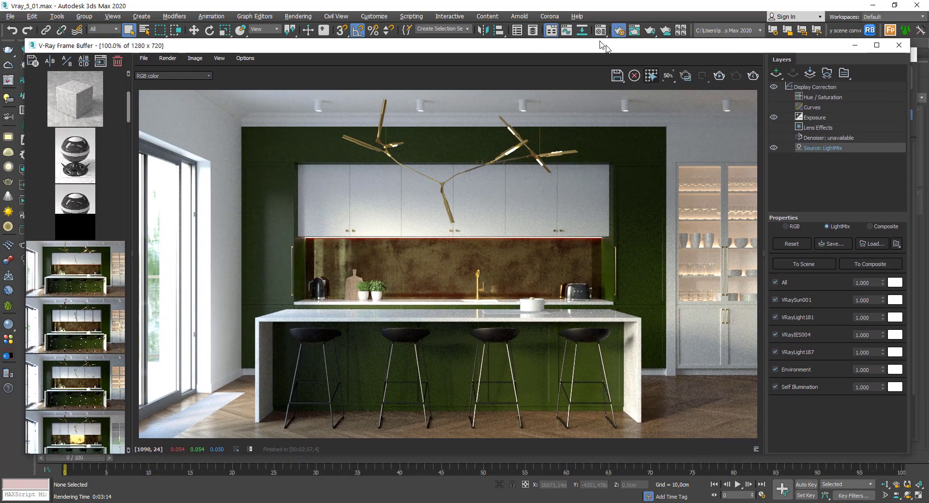
pyautogui.moveTo(607, 74); pyautogui.dragTo(598, 48)
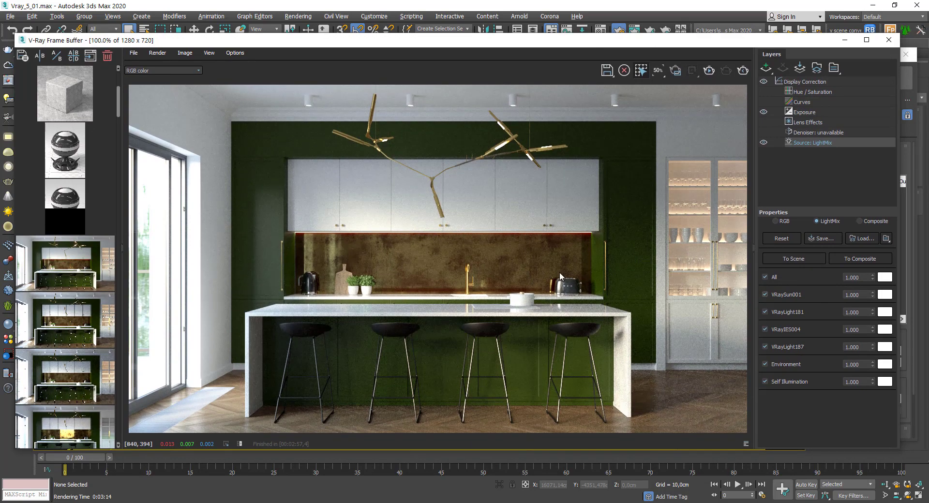
pyautogui.click(857, 313)
pyautogui.click(765, 295)
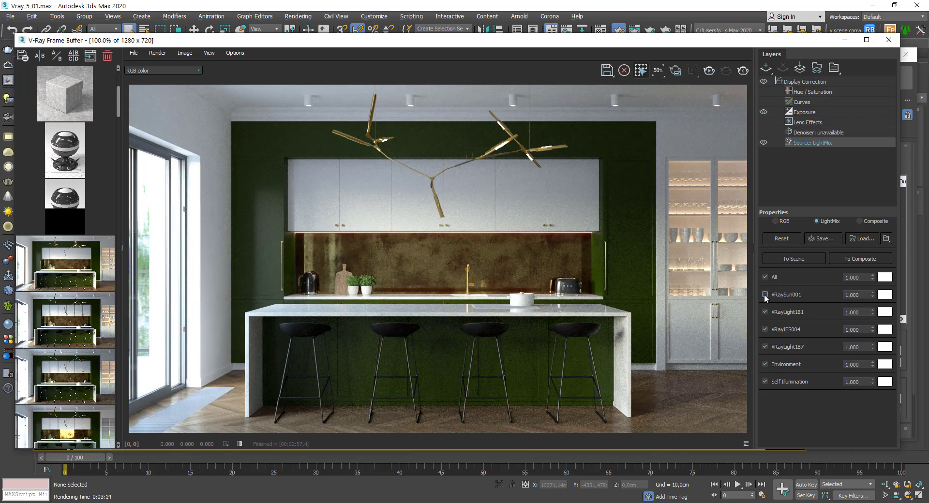
pyautogui.click(764, 295)
pyautogui.click(765, 295)
pyautogui.click(765, 295)
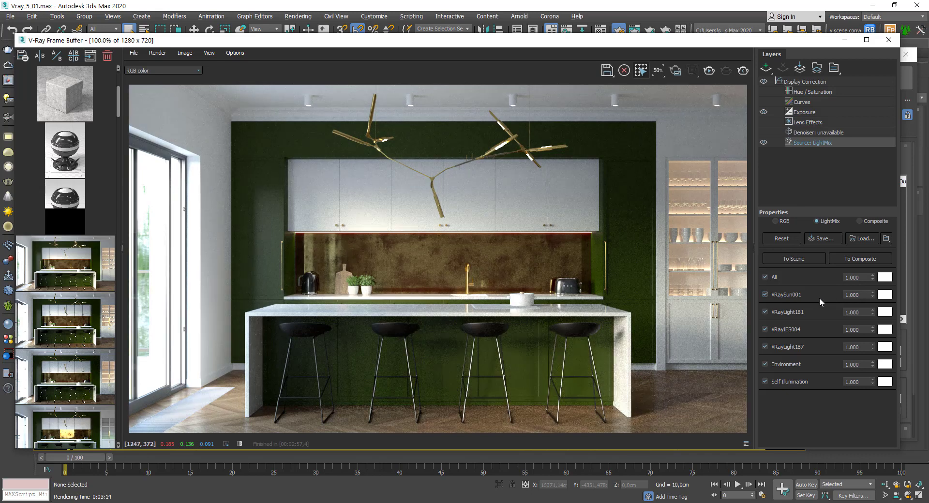
# Set VRaySun001's multiplier to 2, then 4, then back to 1.
pyautogui.click(864, 295)
pyautogui.write('2')
pyautogui.press('Return')
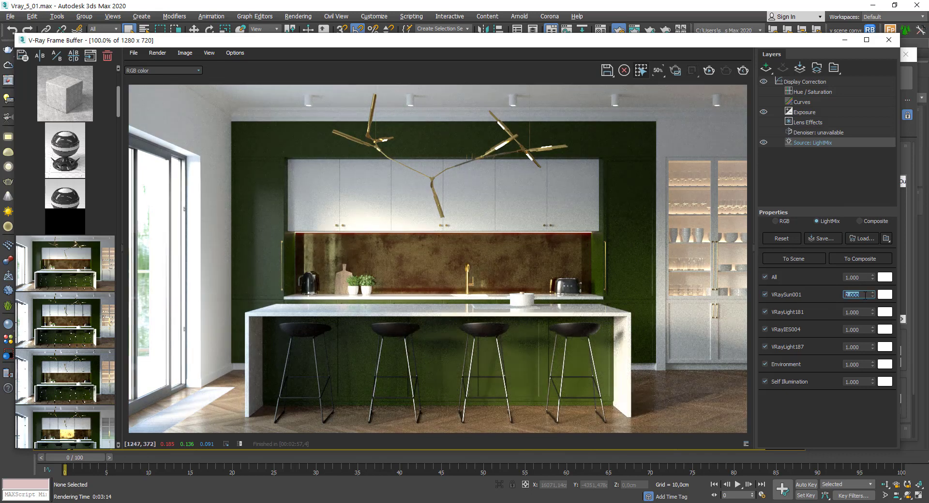
pyautogui.write('4')
pyautogui.press('Return')
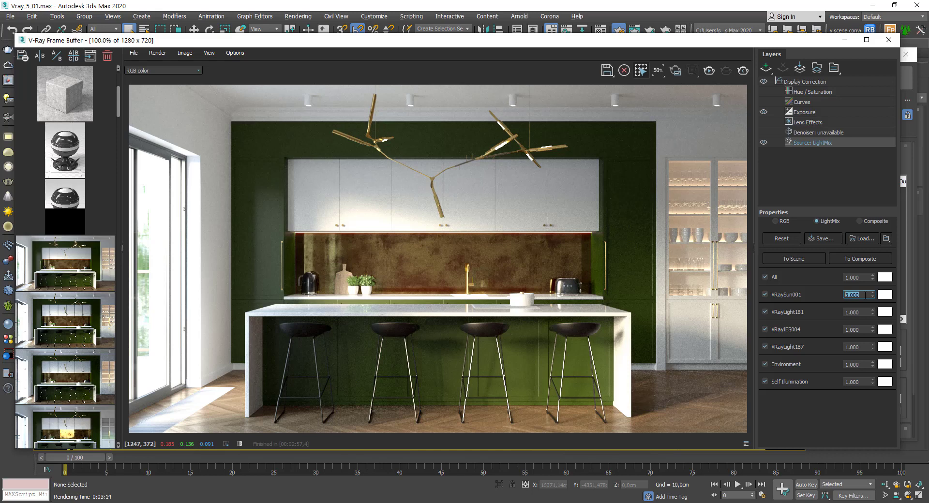
pyautogui.write('4')
pyautogui.press('Return')
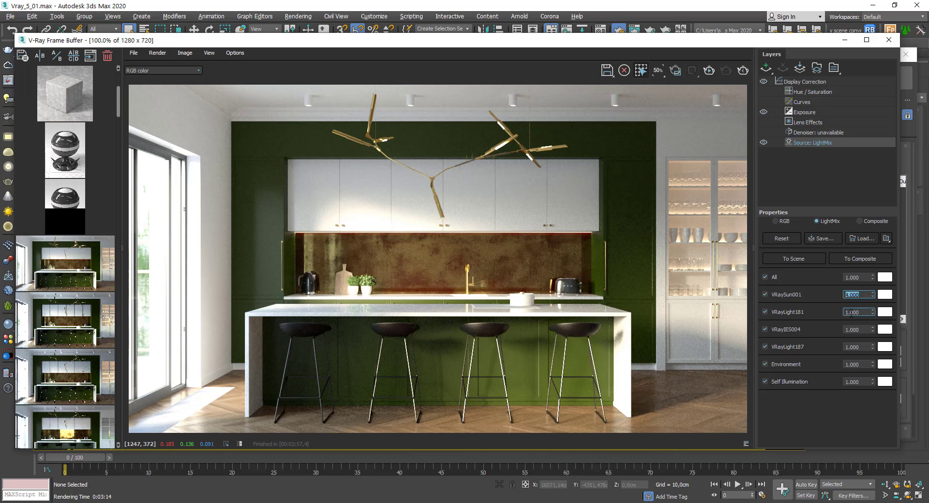
pyautogui.write('1')
pyautogui.press('Return')
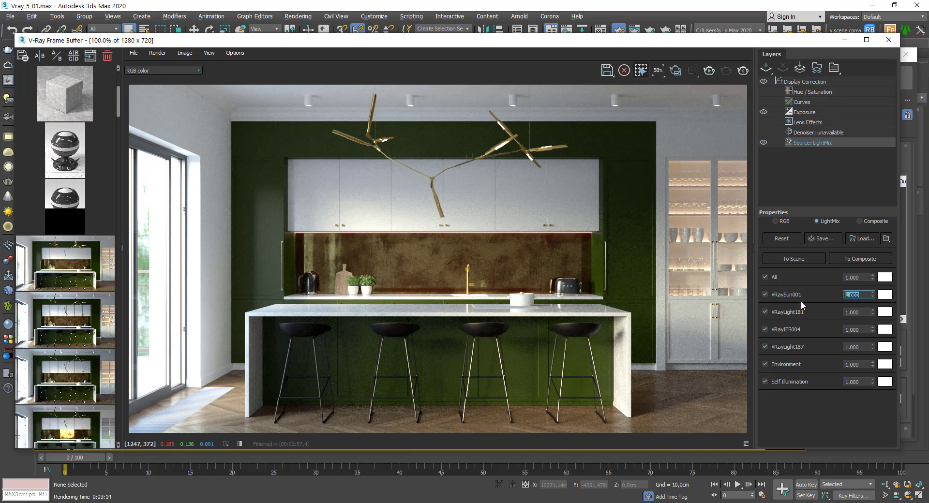
# Uncheck VRaySun001 and toggle VRayLight181 off and on to compare.
pyautogui.click(764, 295)
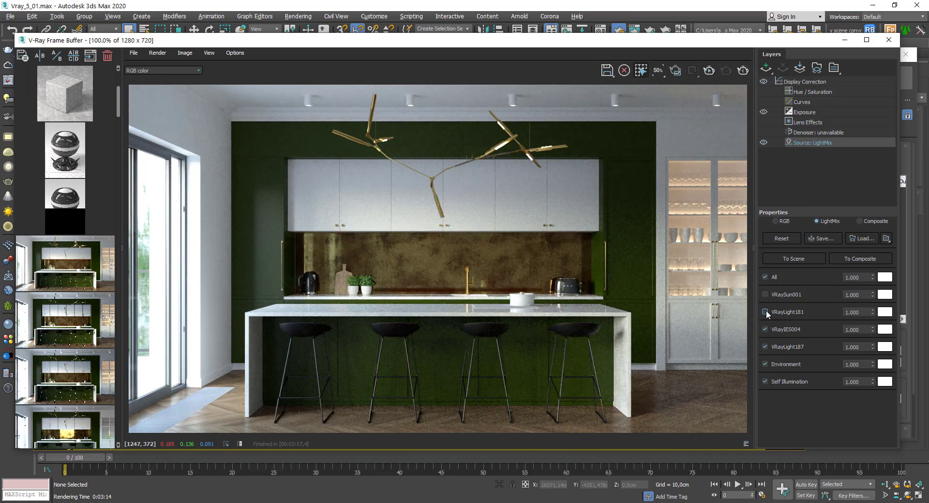
pyautogui.doubleClick(862, 312)
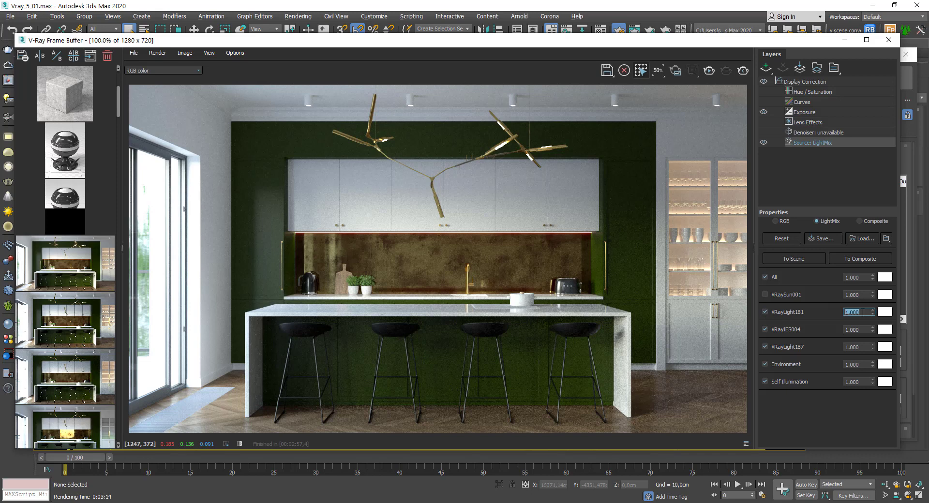
pyautogui.click(765, 312)
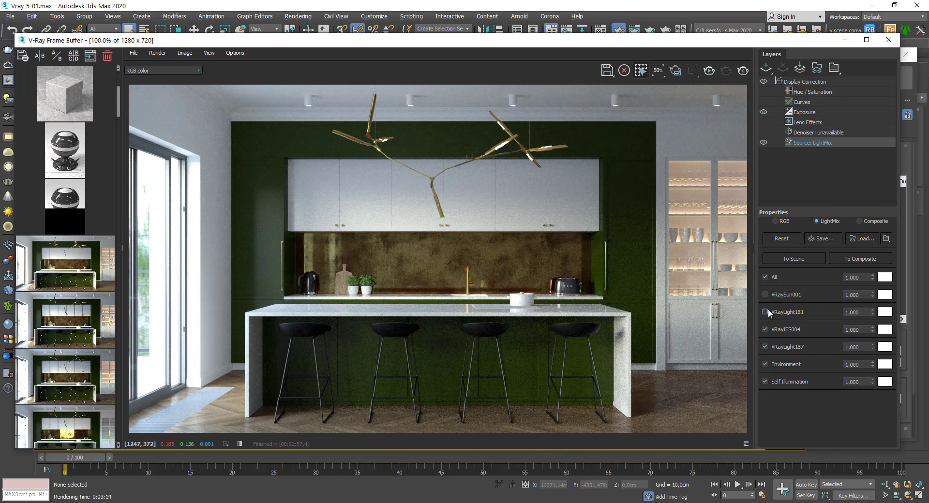
pyautogui.click(764, 311)
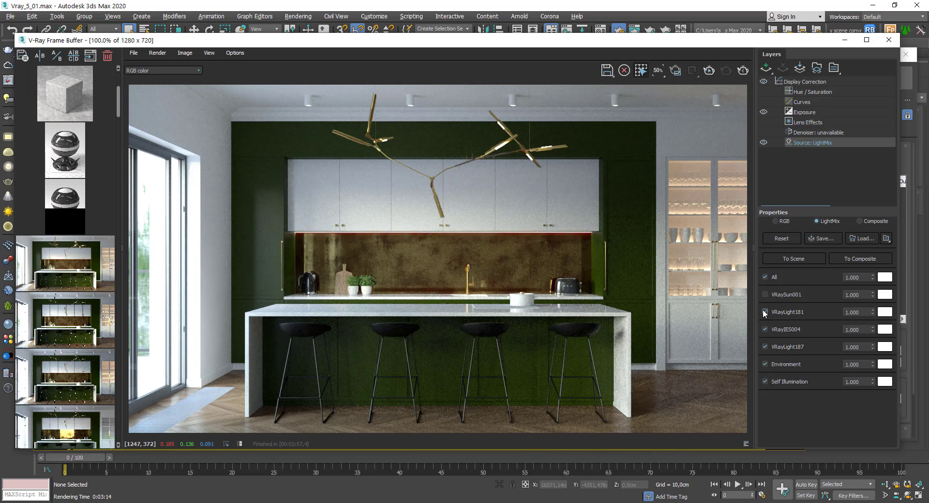
pyautogui.click(763, 312)
pyautogui.click(763, 311)
pyautogui.click(762, 309)
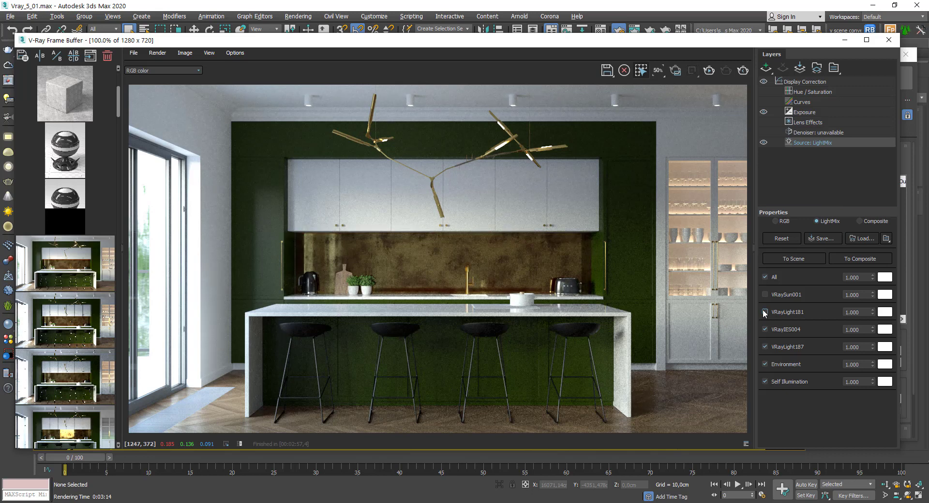
pyautogui.click(762, 309)
# Try VRayLight181 at multiplier 3, then return it to 1.
pyautogui.click(858, 312)
pyautogui.doubleClick(857, 312)
pyautogui.write('3')
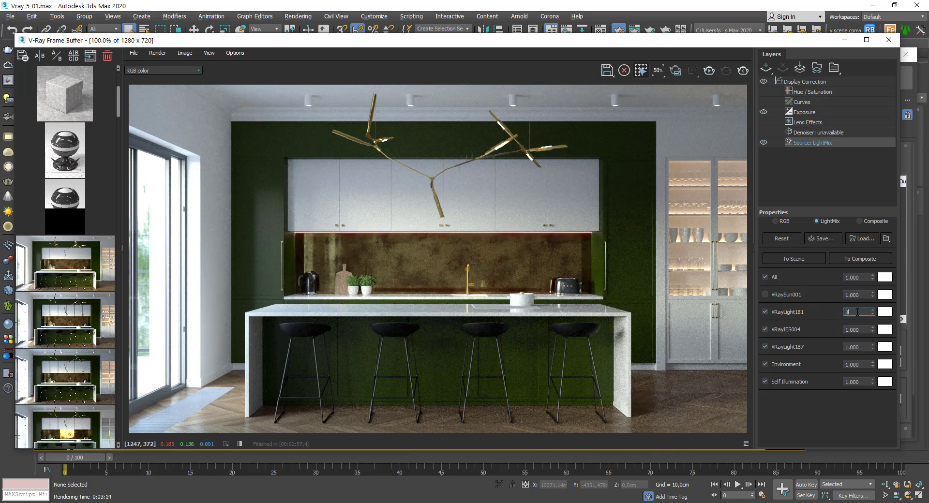
pyautogui.press('Return')
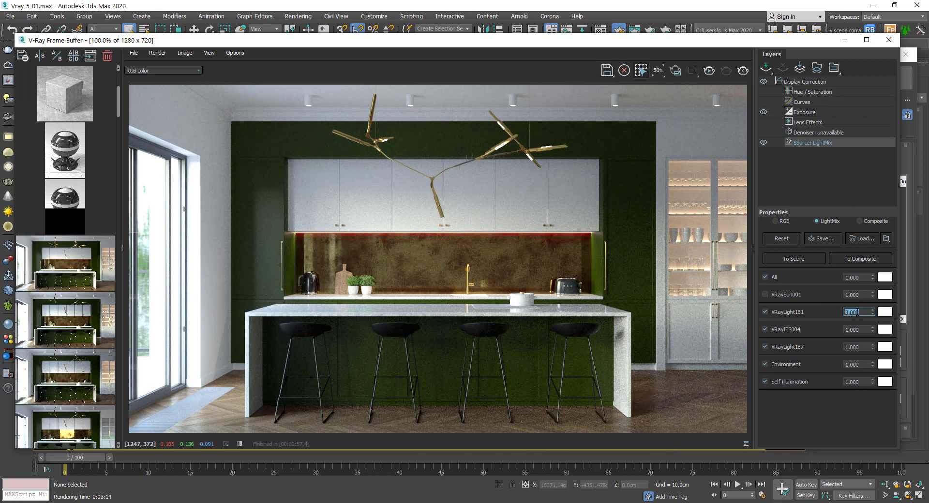
pyautogui.write('1')
pyautogui.press('Return')
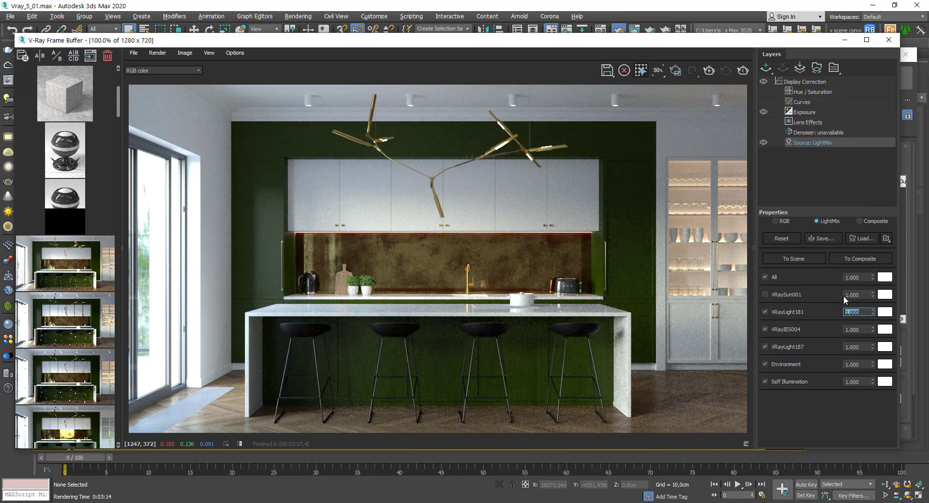
# Uncheck VRayLight181, toggle VRayIES004 back on, and leave VRayLight187 unchecked after comparing.
pyautogui.click(764, 311)
pyautogui.click(764, 328)
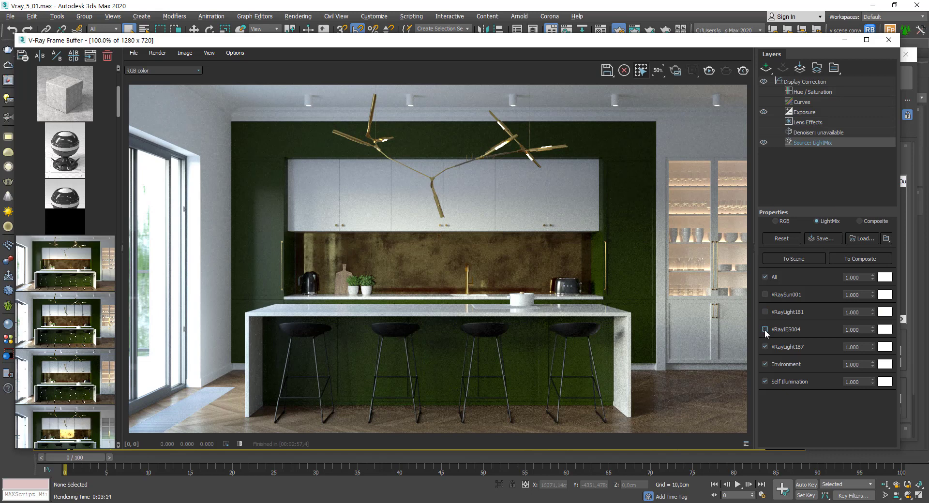
pyautogui.click(764, 329)
pyautogui.click(764, 347)
pyautogui.click(765, 347)
pyautogui.click(764, 347)
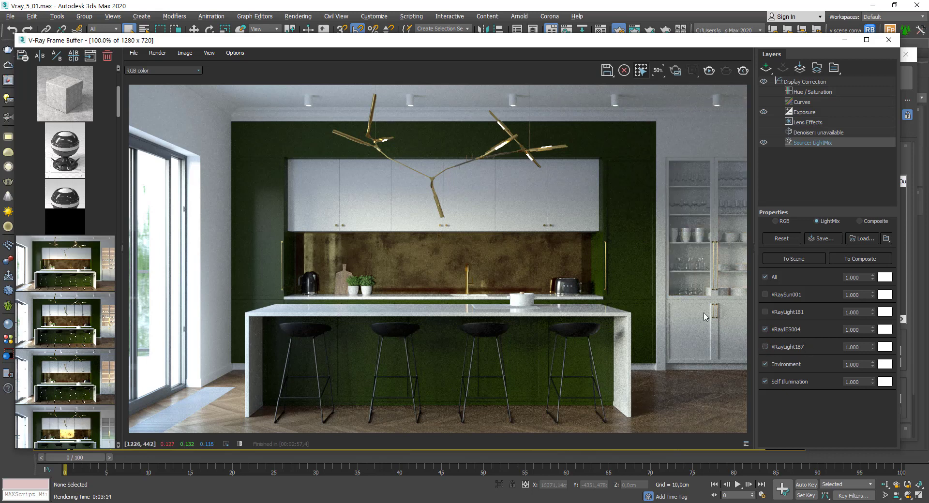
pyautogui.click(765, 346)
pyautogui.click(765, 347)
# Re-enable VRayLight187 and try multipliers 0.2, 0.5 and 3, settling on 0.5.
pyautogui.click(764, 347)
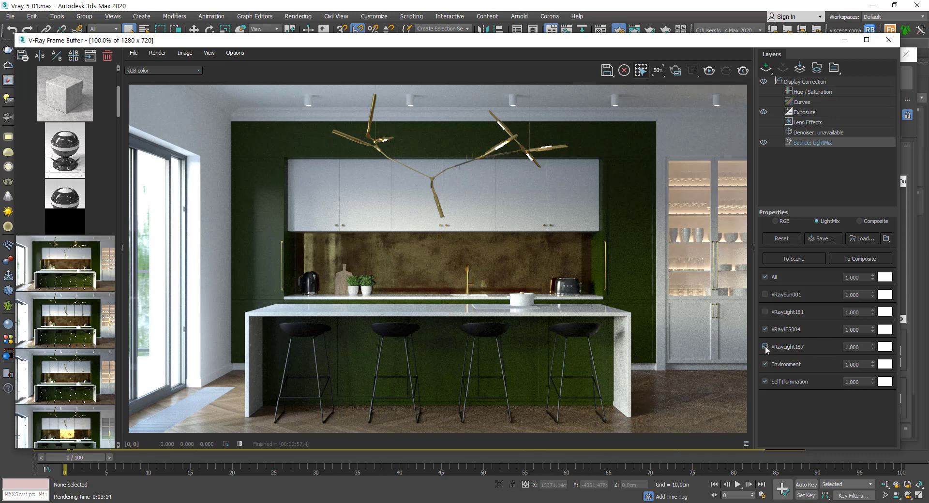
pyautogui.doubleClick(860, 347)
pyautogui.write('0.2')
pyautogui.press('Return')
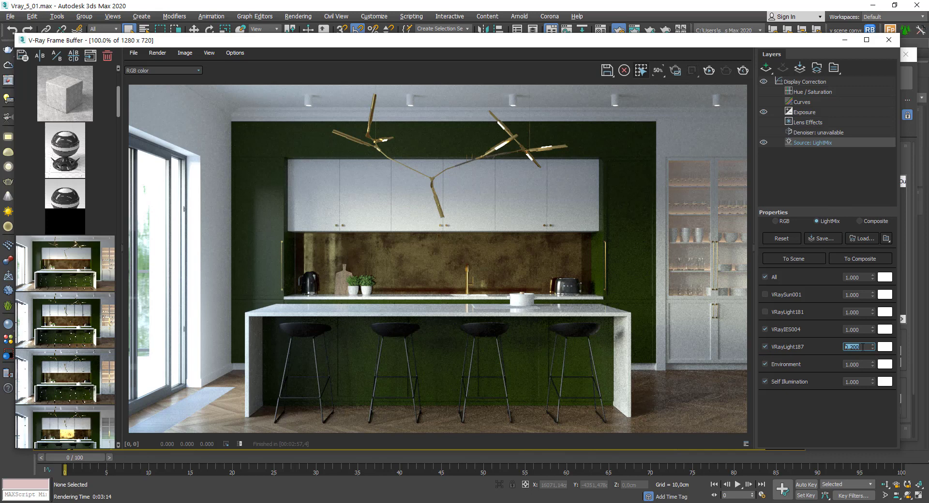
pyautogui.write('0.5')
pyautogui.press('Return')
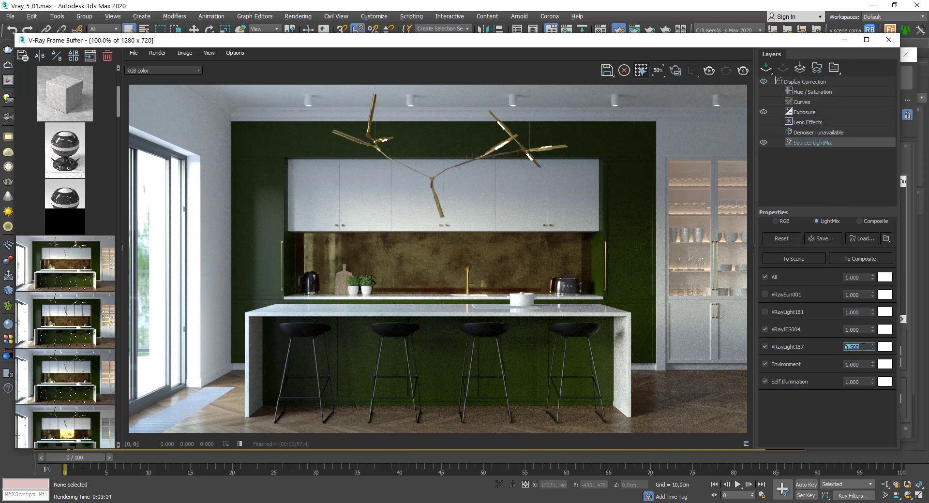
pyautogui.write('3')
pyautogui.press('Return')
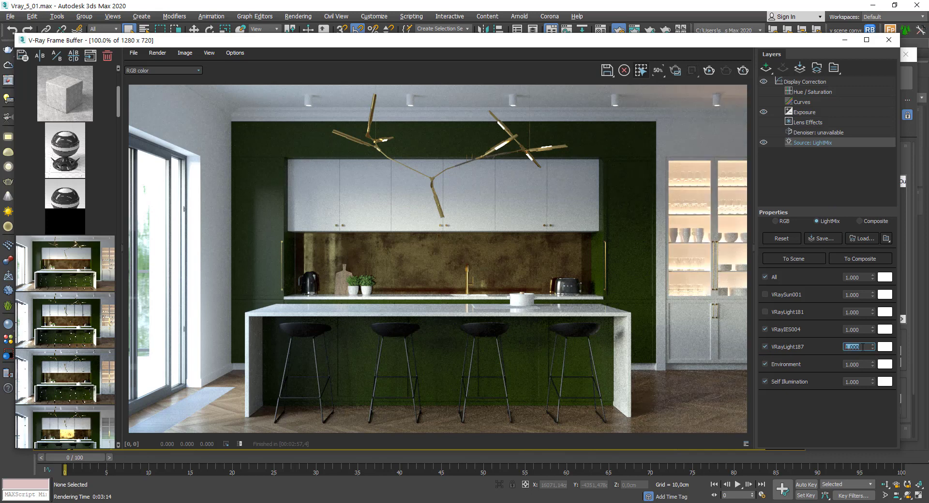
pyautogui.write('0.5')
pyautogui.press('Return')
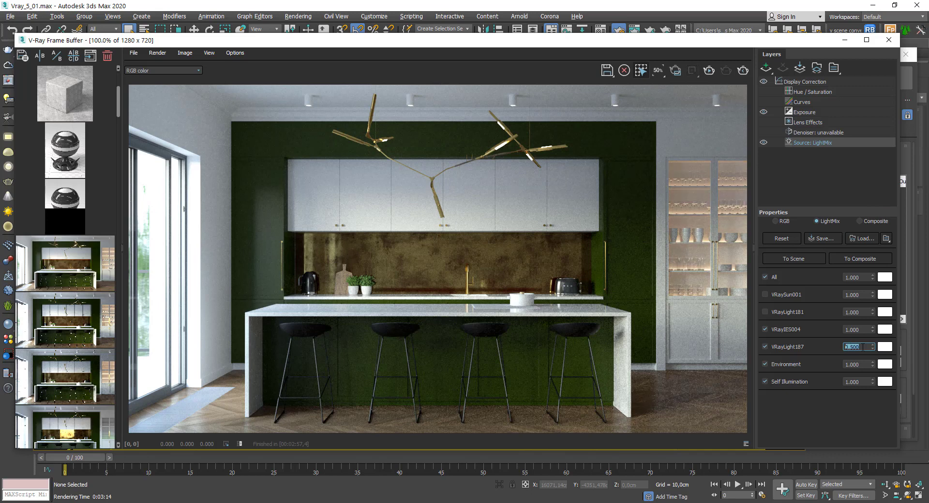
# Preview blue, yellow and green tints for VRayLight187, then cancel to keep it white.
pyautogui.click(884, 346)
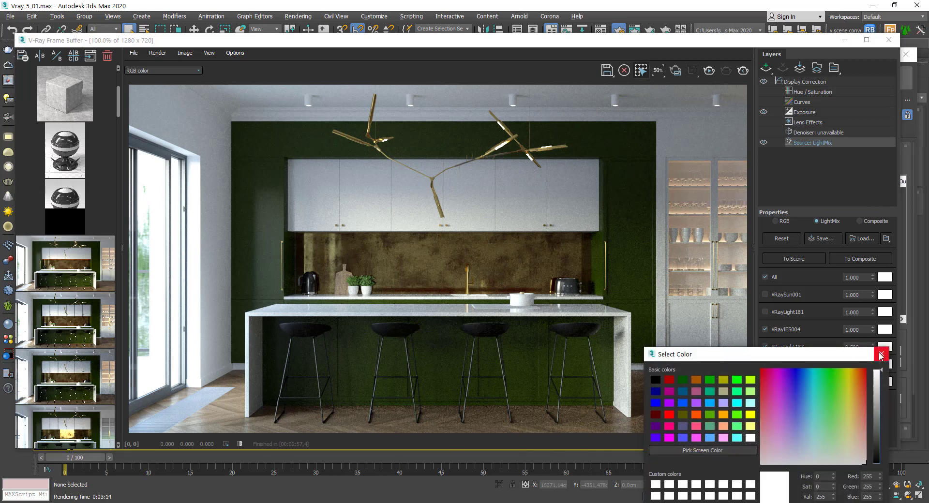
pyautogui.click(797, 404)
pyautogui.moveTo(787, 349); pyautogui.dragTo(471, 277)
pyautogui.moveTo(500, 311)
pyautogui.mouseDown()
pyautogui.moveTo(531, 342)
pyautogui.moveTo(454, 333)
pyautogui.moveTo(441, 313)
pyautogui.moveTo(454, 205)
pyautogui.mouseUp()
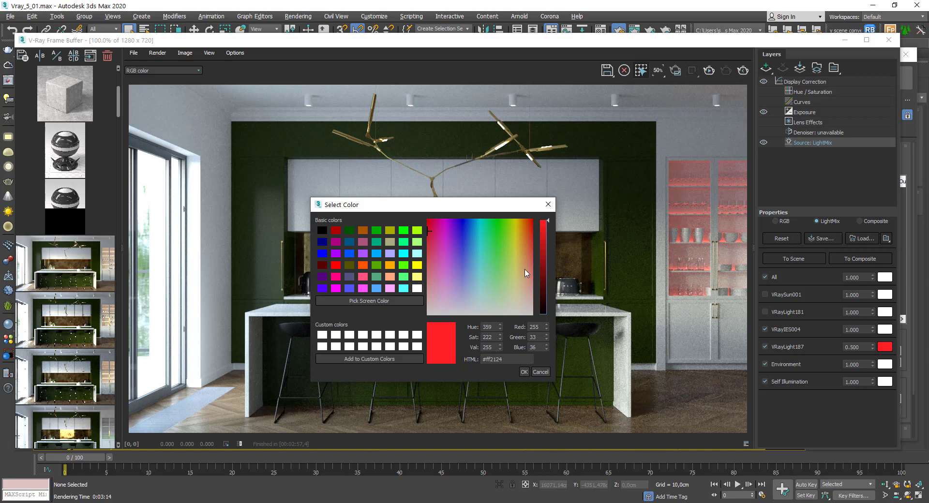
pyautogui.moveTo(527, 274); pyautogui.dragTo(506, 279)
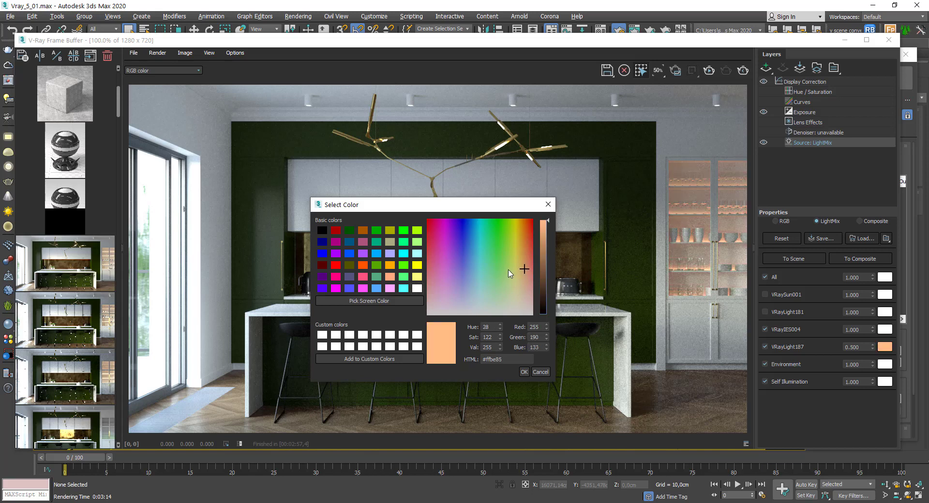
pyautogui.click(494, 232)
pyautogui.click(548, 204)
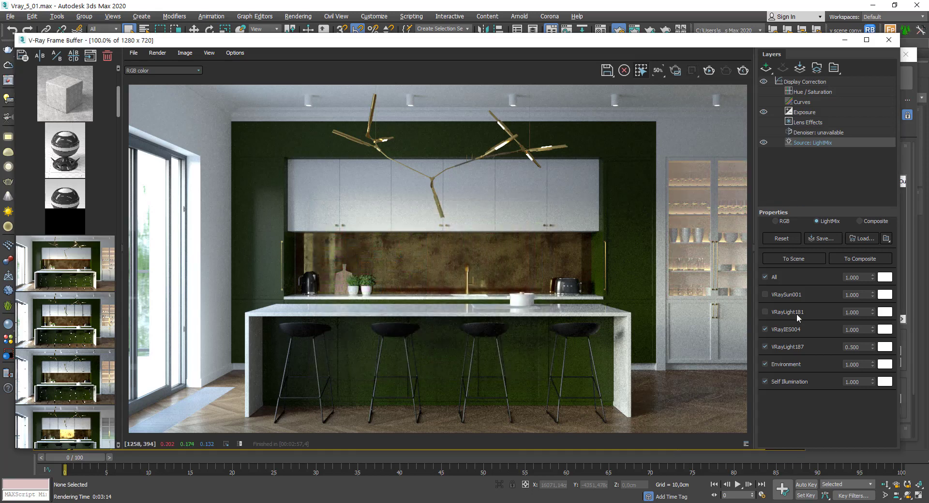
pyautogui.click(764, 364)
pyautogui.click(764, 364)
pyautogui.doubleClick(863, 365)
pyautogui.write('3')
pyautogui.press('Return')
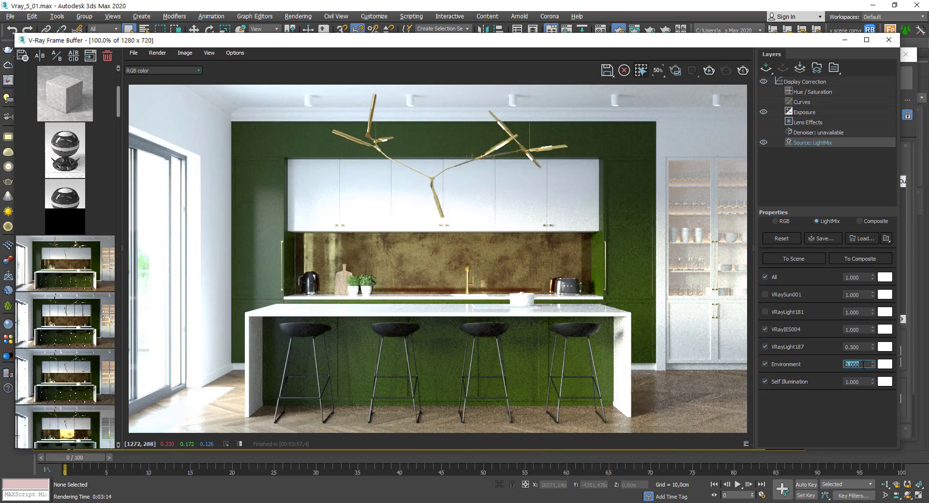
pyautogui.write('1')
pyautogui.press('Return')
pyautogui.click(884, 364)
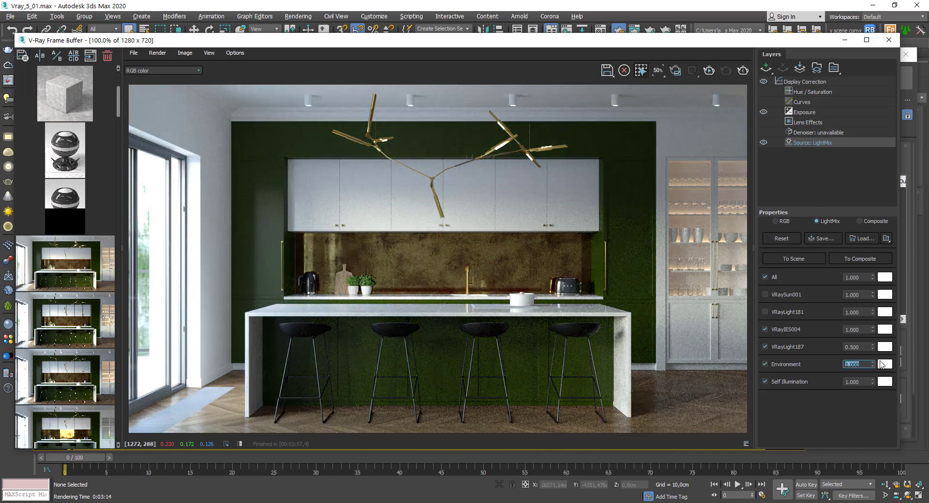
pyautogui.moveTo(804, 257)
pyautogui.mouseDown()
pyautogui.moveTo(798, 236)
pyautogui.moveTo(774, 234)
pyautogui.moveTo(794, 260)
pyautogui.mouseUp()
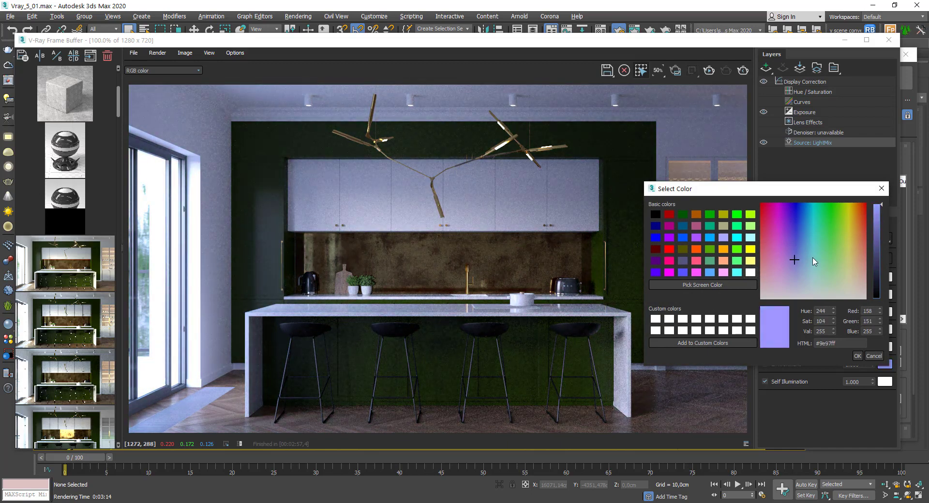
pyautogui.click(873, 356)
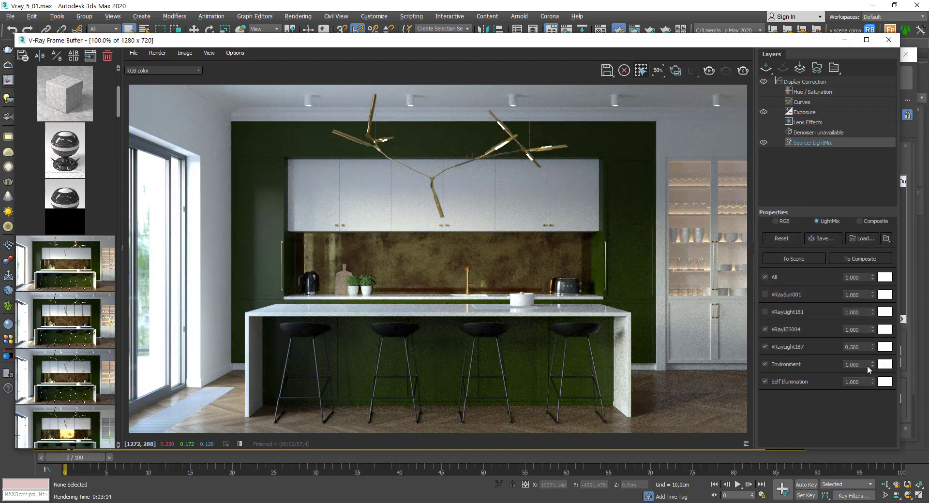
pyautogui.click(764, 382)
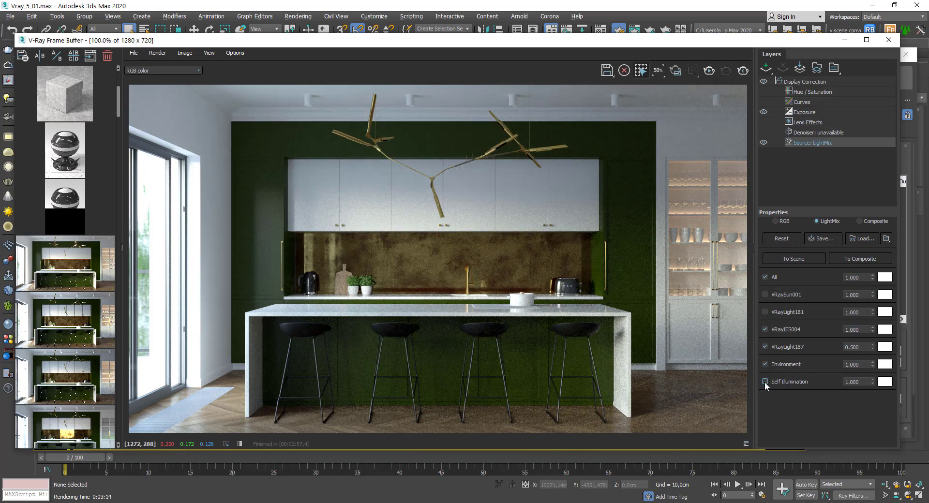
pyautogui.click(764, 382)
pyautogui.click(764, 381)
pyautogui.click(765, 382)
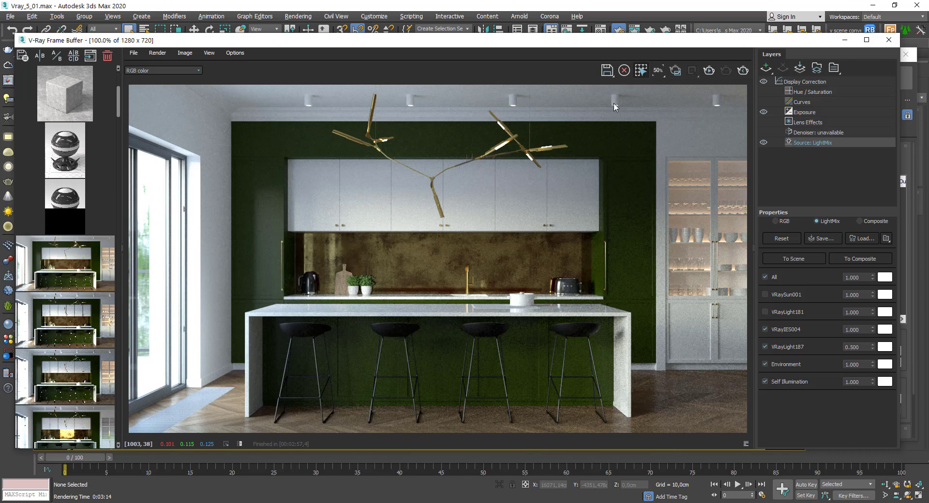
pyautogui.click(765, 382)
# Turn Self Illumination back on, then show Beton_01's diffuse VRayBitmap parameters.
pyautogui.click(767, 381)
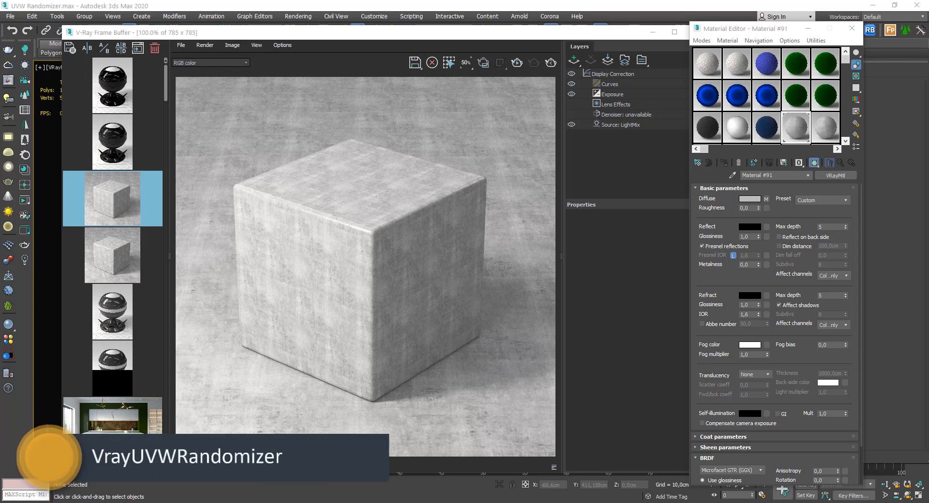
pyautogui.click(795, 95)
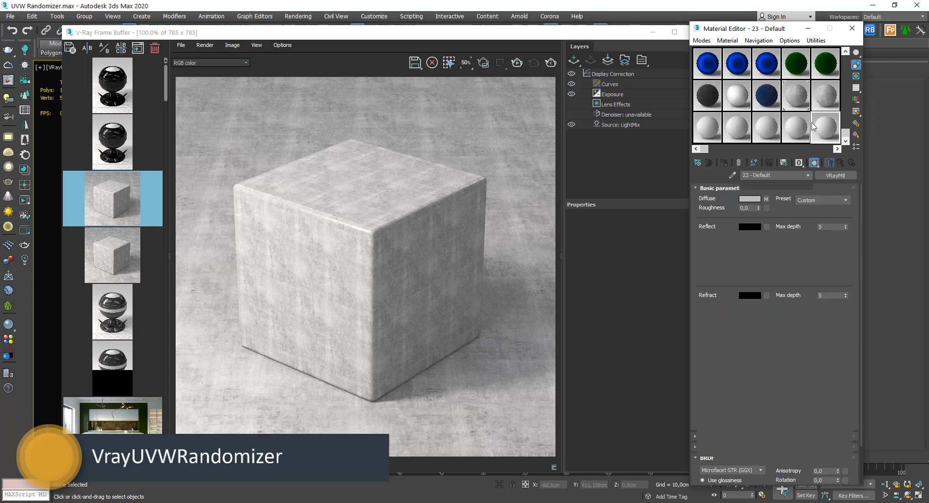
pyautogui.click(766, 199)
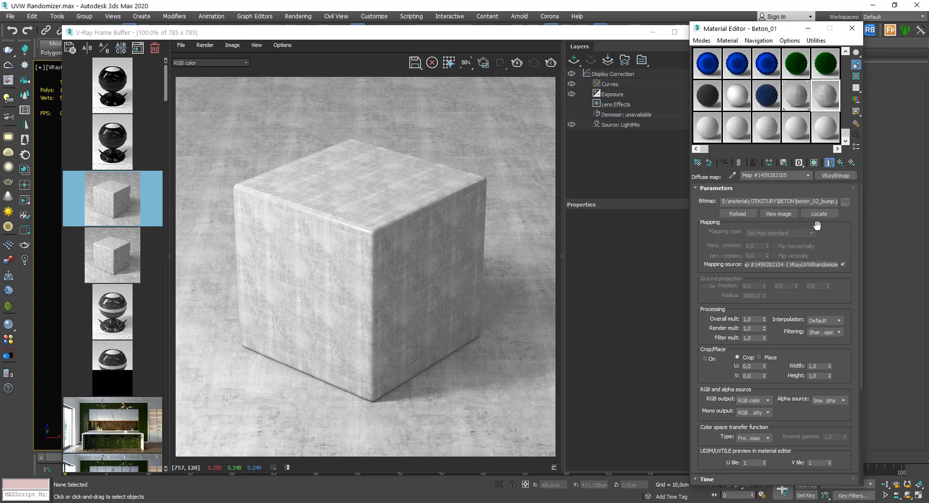
# Go to Material #91's top-level parameters and move the VFB aside.
pyautogui.click(807, 95)
pyautogui.click(768, 165)
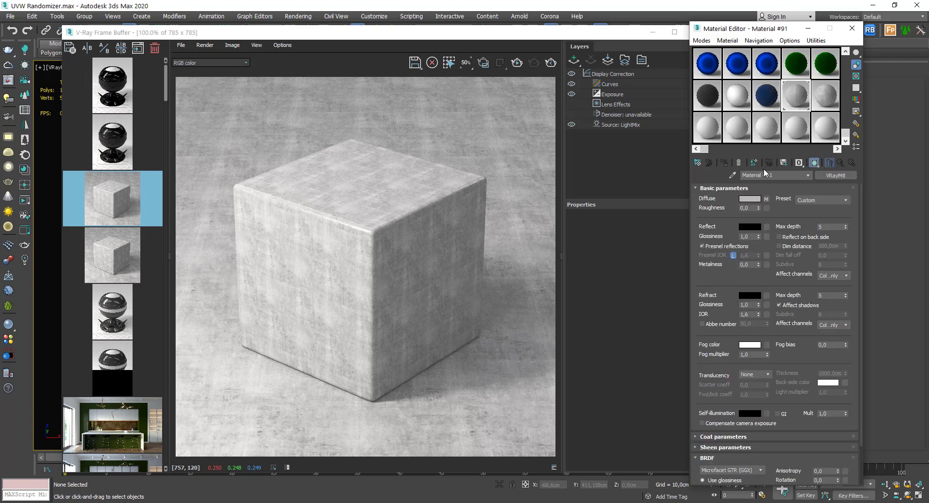
pyautogui.moveTo(475, 38)
pyautogui.mouseDown()
pyautogui.moveTo(485, 439)
pyautogui.moveTo(481, 357)
pyautogui.moveTo(459, 373)
pyautogui.moveTo(479, 457)
pyautogui.moveTo(476, 57)
pyautogui.mouseUp()
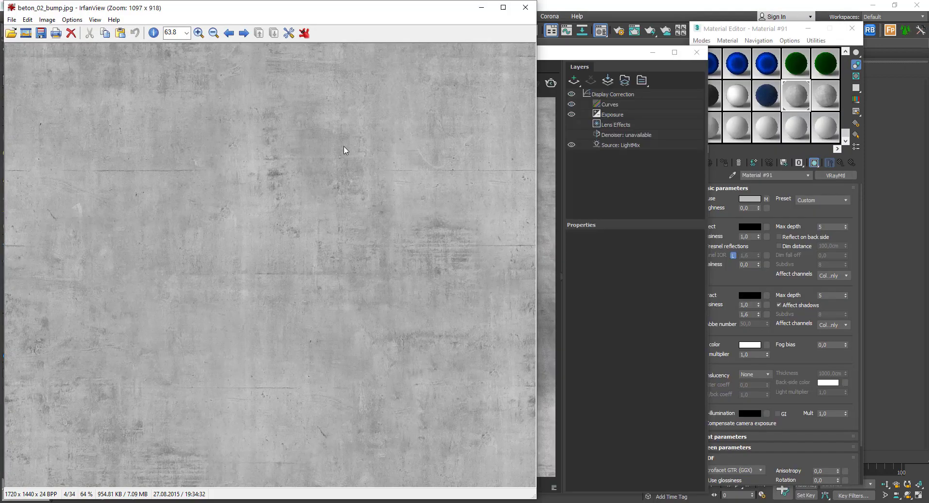
# Close the IrfanView preview of beton_02_bump.jpg with Esc.
pyautogui.press('Escape')
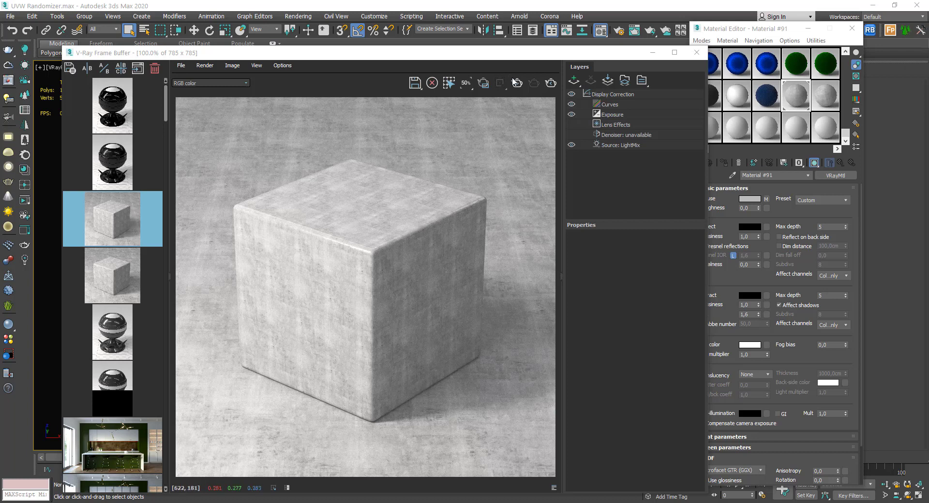
# Select the cube's Material #91 and clear its existing Diffuse map.
pyautogui.moveTo(531, 57)
pyautogui.mouseDown()
pyautogui.moveTo(546, 338)
pyautogui.moveTo(509, 84)
pyautogui.moveTo(484, 297)
pyautogui.mouseUp()
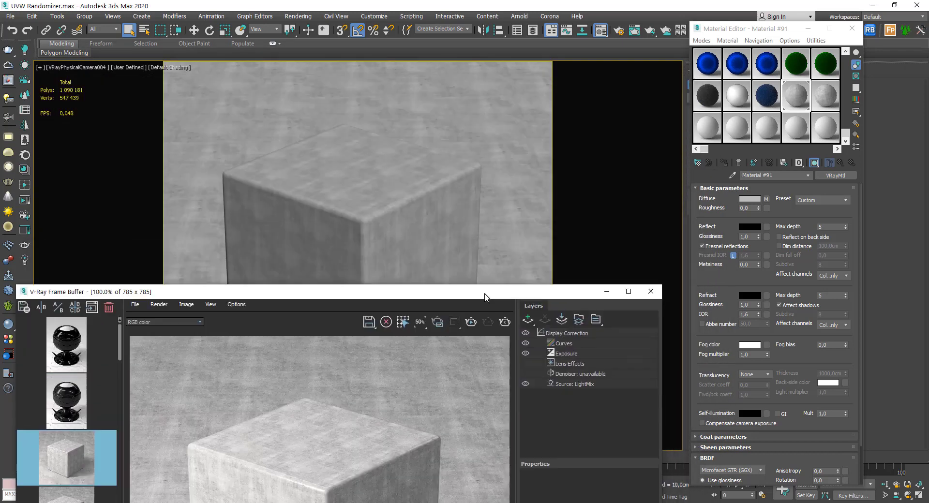
pyautogui.click(448, 177)
pyautogui.click(478, 139)
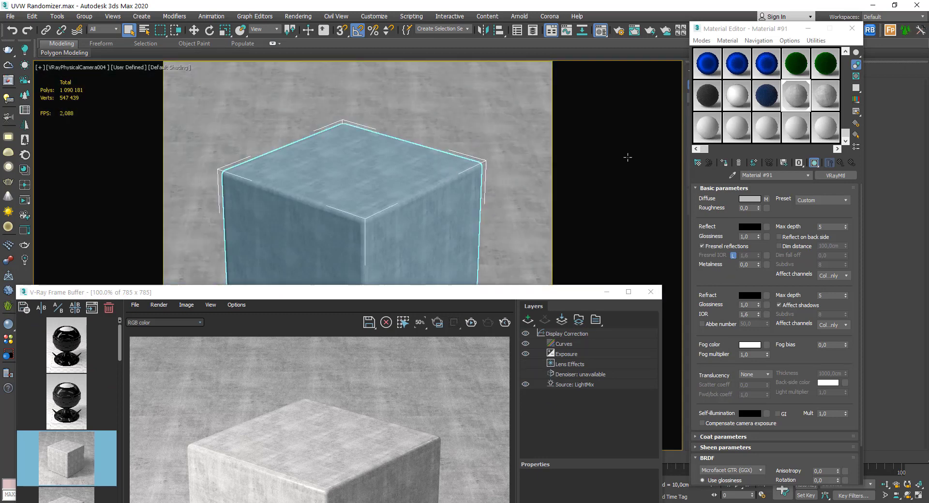
pyautogui.click(793, 99)
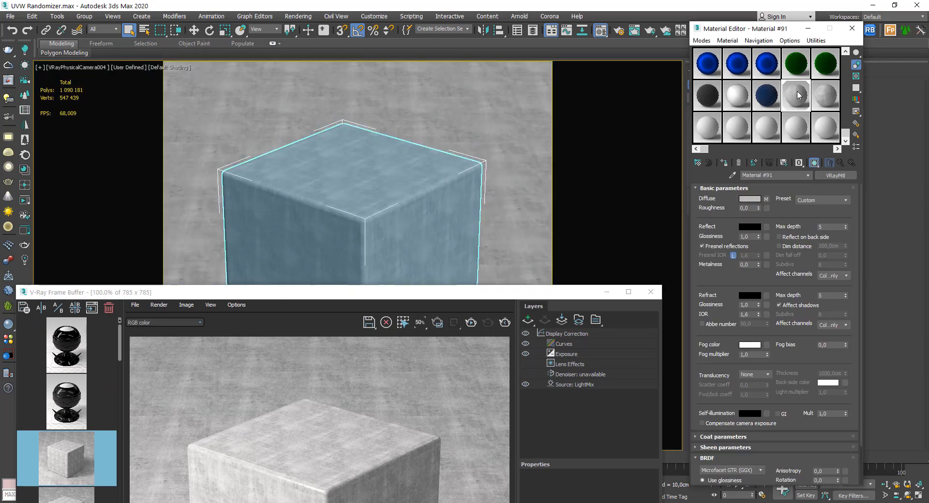
pyautogui.doubleClick(795, 96)
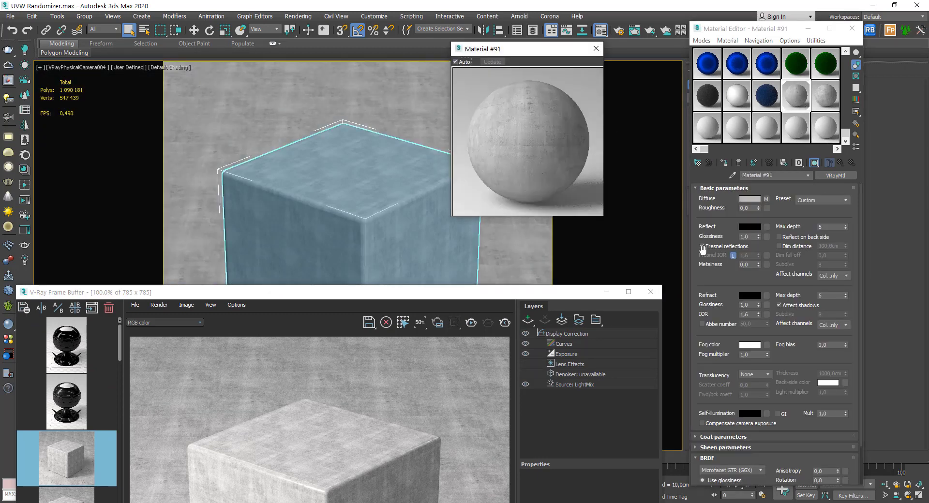
pyautogui.rightClick(765, 198)
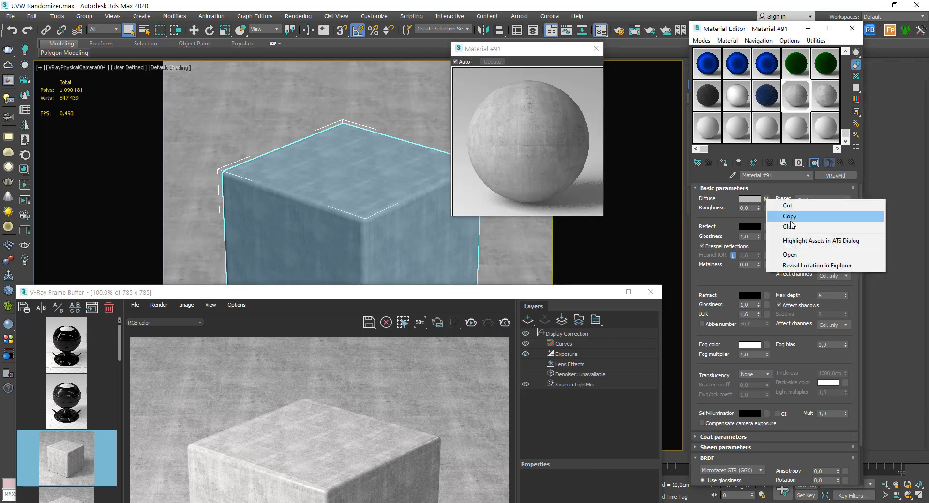
pyautogui.click(766, 201)
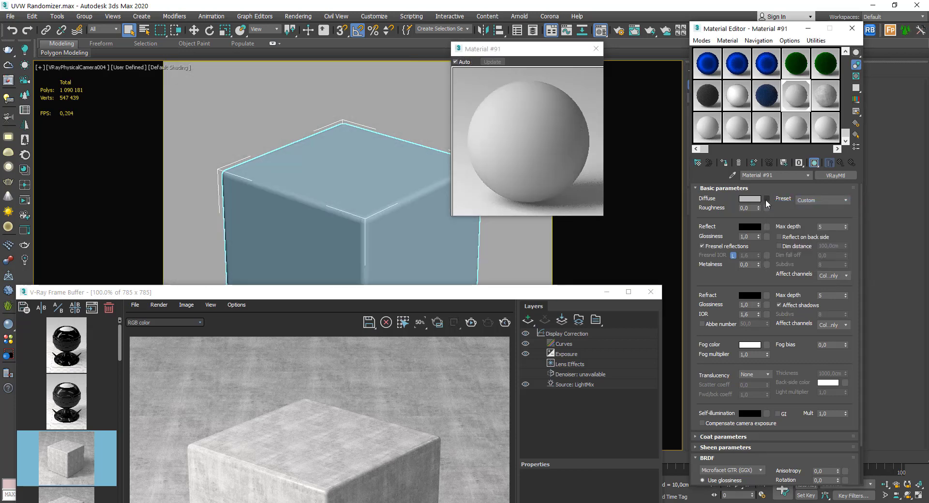
# Assign a new VRayBitmap to Diffuse and paste the beton_02_bump.jpg path into Bitmap.
pyautogui.click(766, 198)
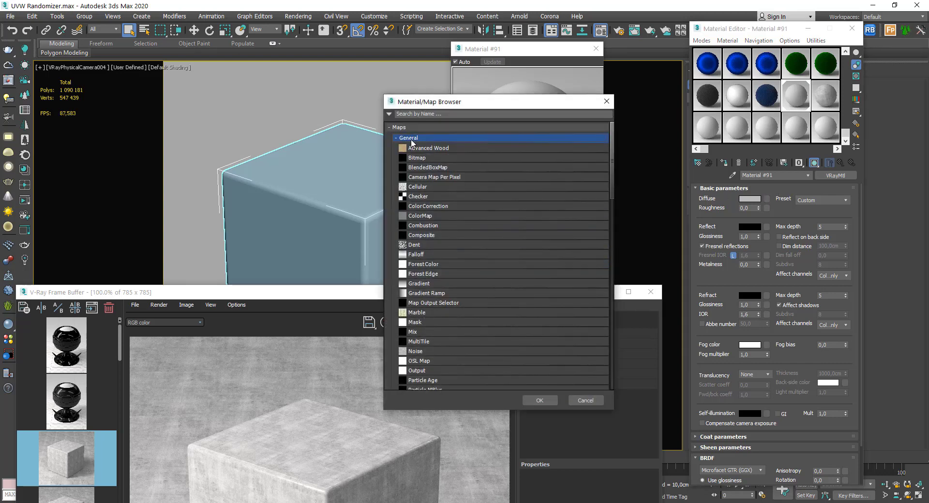
pyautogui.click(408, 138)
pyautogui.scroll(-2, 434, 260)
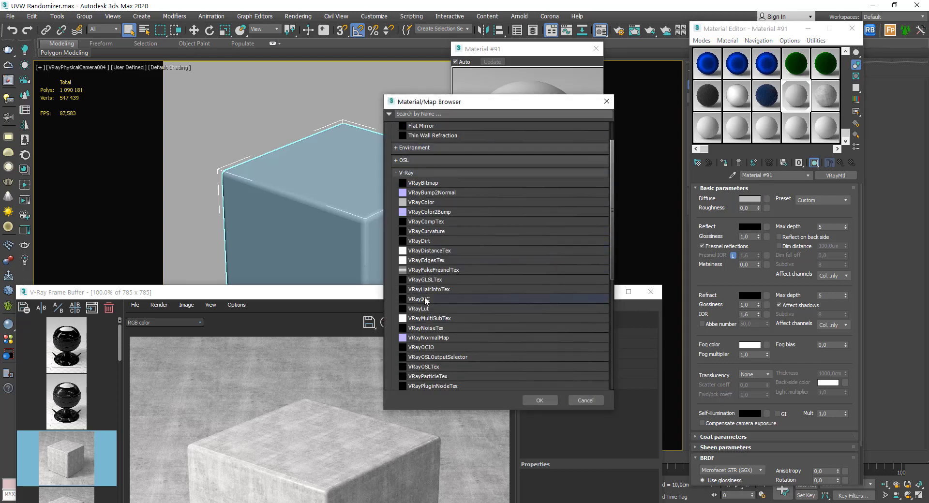
pyautogui.doubleClick(433, 184)
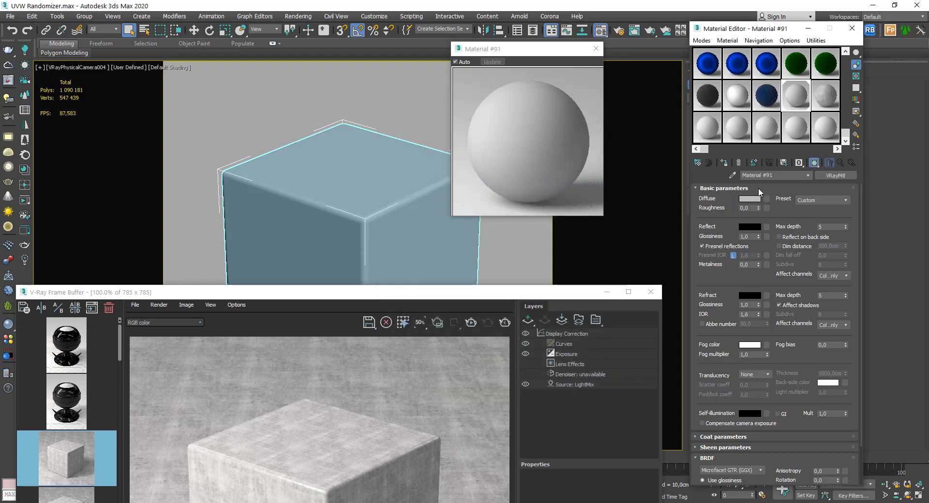
pyautogui.rightClick(747, 203)
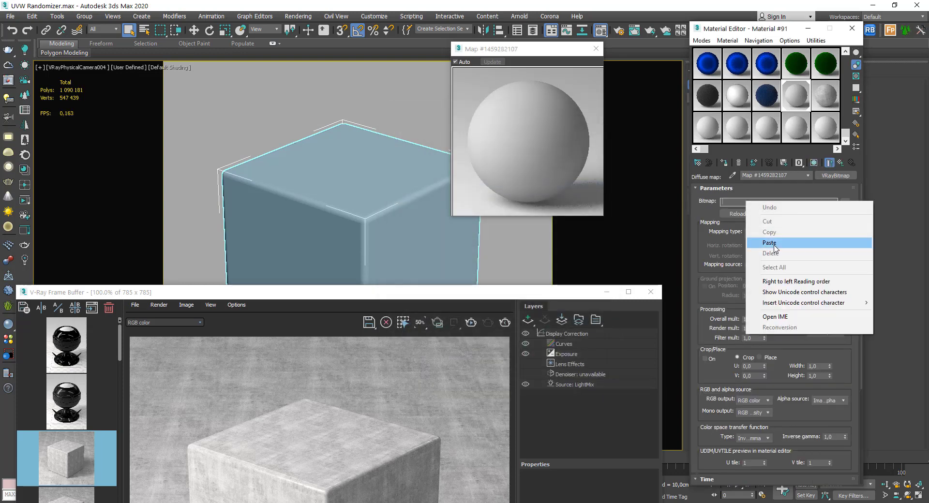
pyautogui.click(767, 238)
pyautogui.press('Return')
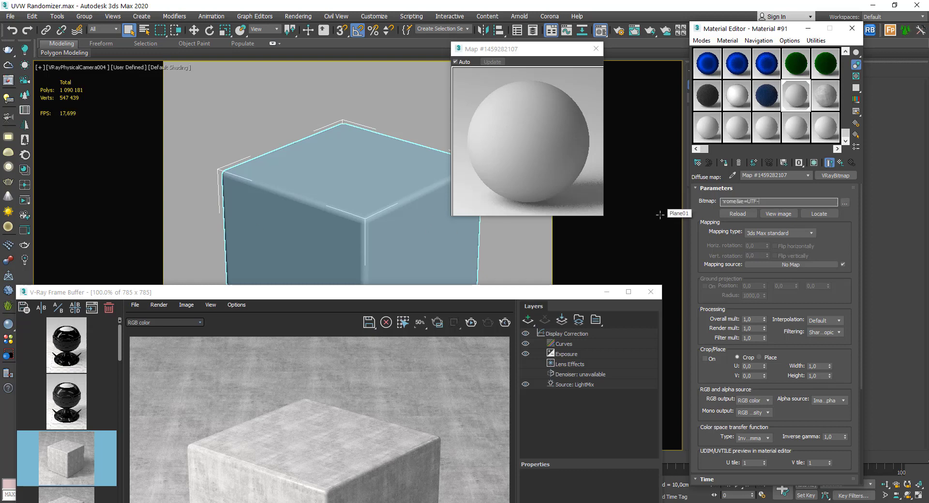
pyautogui.click(774, 202)
pyautogui.press('BackSpace')
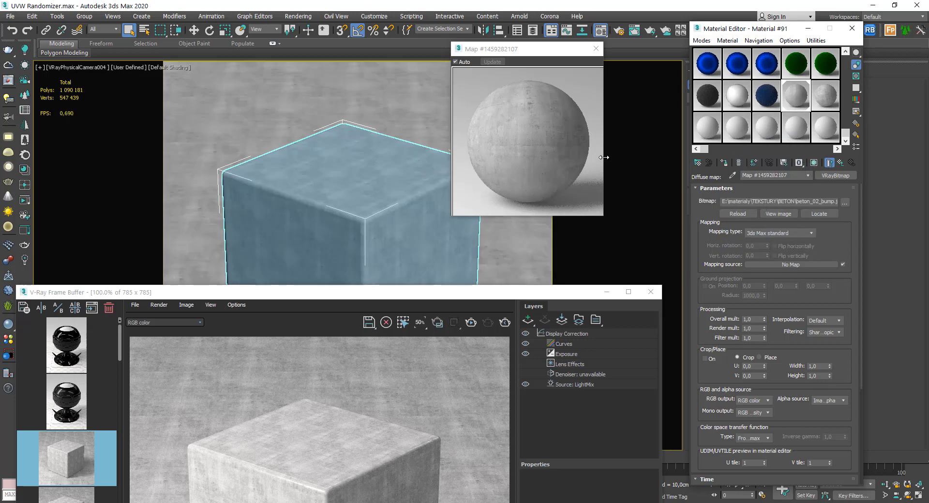
pyautogui.moveTo(479, 288); pyautogui.dragTo(471, 156)
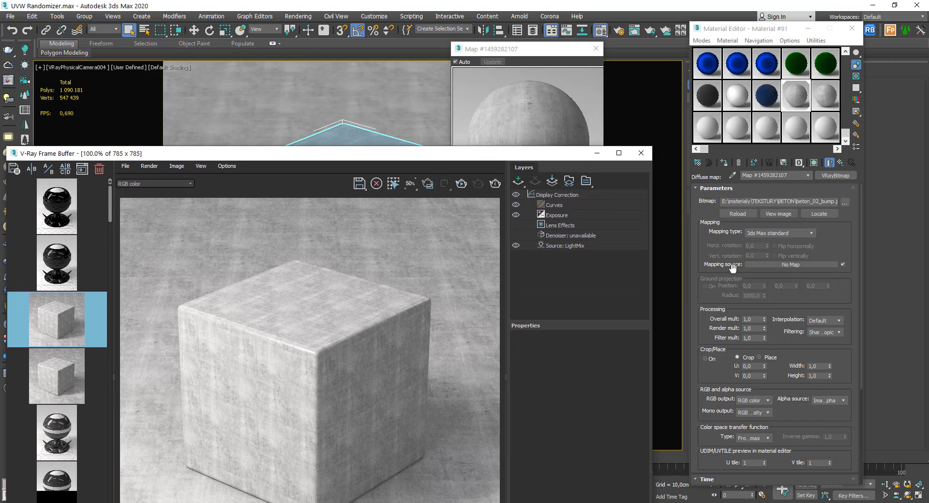
# Set a new VRayUVWRandomizer as the VRayBitmap's Mapping source and reposition the VFB.
pyautogui.click(782, 264)
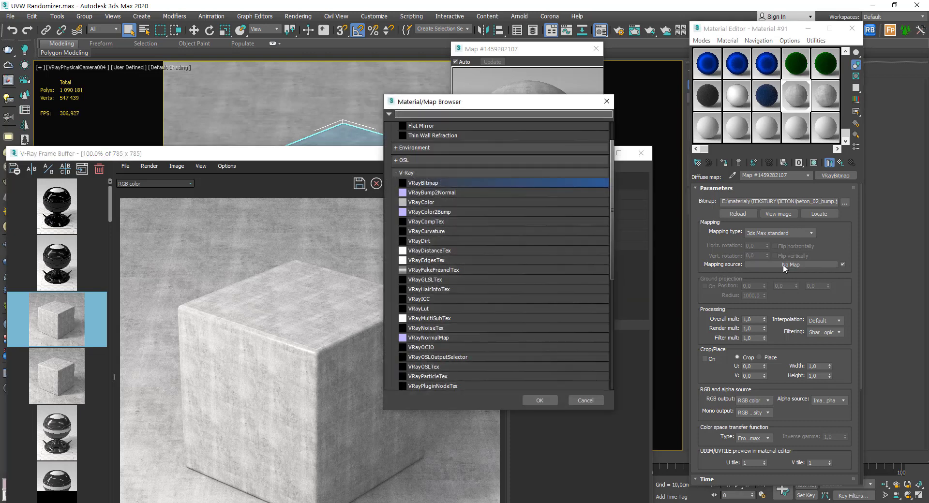
pyautogui.click(436, 345)
pyautogui.scroll(-1, 437, 338)
pyautogui.scroll(-1, 455, 329)
pyautogui.scroll(-1, 462, 346)
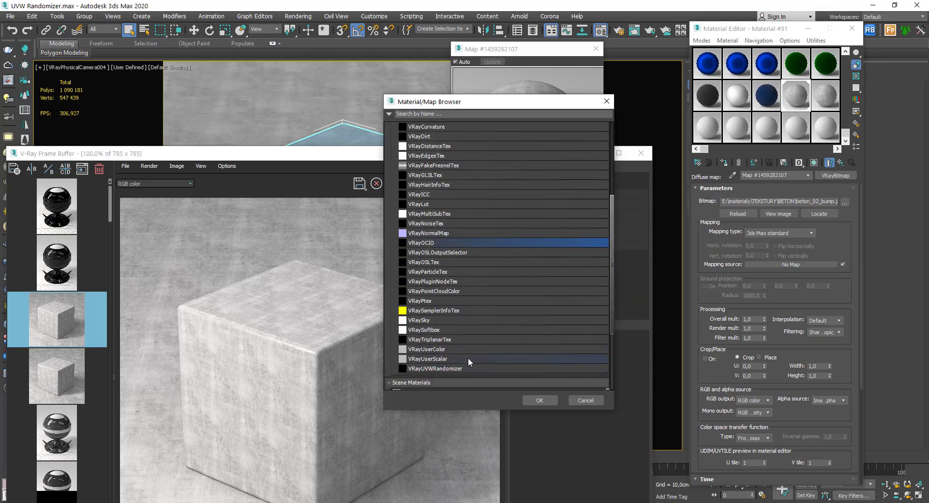
pyautogui.doubleClick(443, 369)
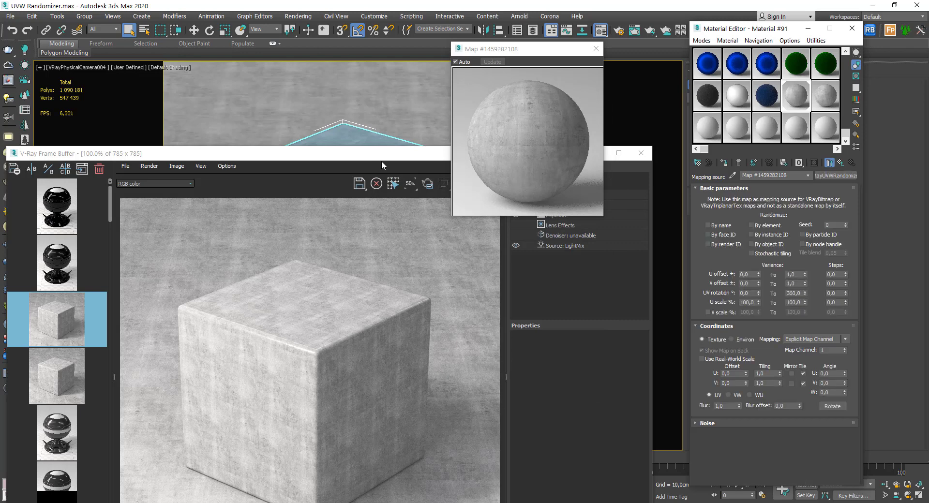
pyautogui.moveTo(381, 161); pyautogui.dragTo(389, 234)
pyautogui.click(399, 109)
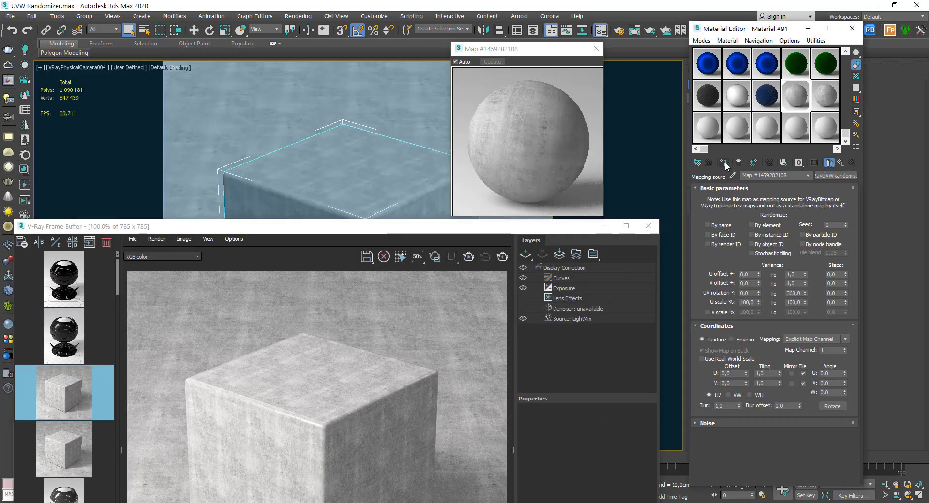
pyautogui.moveTo(498, 226); pyautogui.dragTo(503, 102)
pyautogui.click(477, 137)
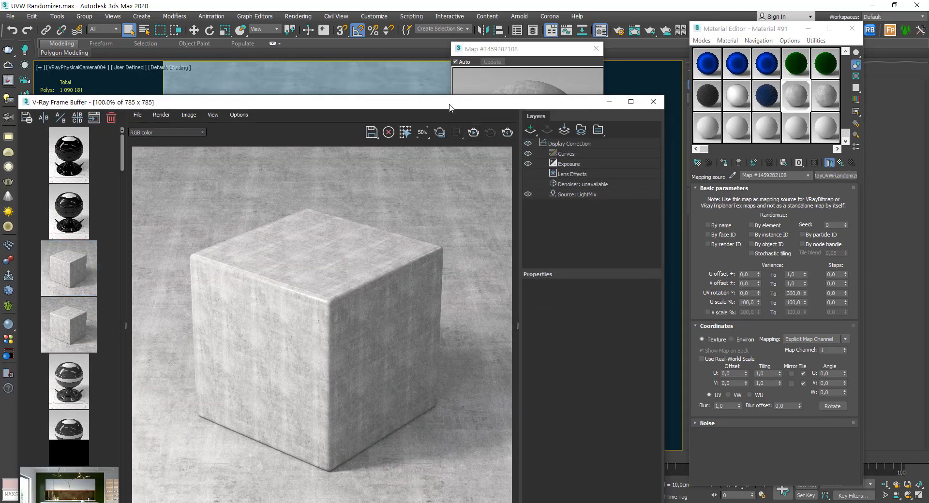
pyautogui.moveTo(439, 106); pyautogui.dragTo(446, 81)
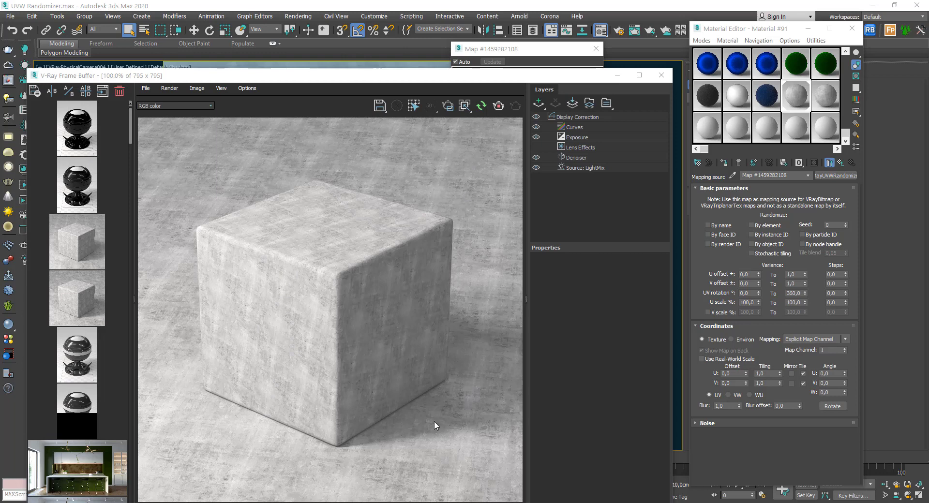
# Check Stochastic tiling on the VRayUVWRandomizer and hide the VFB Denoiser layer.
pyautogui.click(770, 255)
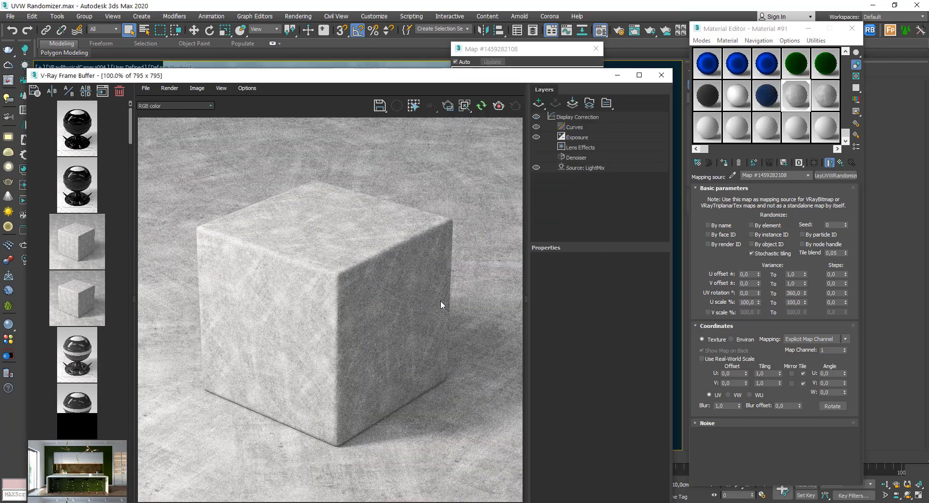
pyautogui.click(441, 303)
pyautogui.click(536, 157)
# Bring up beton_02_bump.jpg in IrfanView and place a second view beside it.
pyautogui.hotkey('alt', 'Tab')
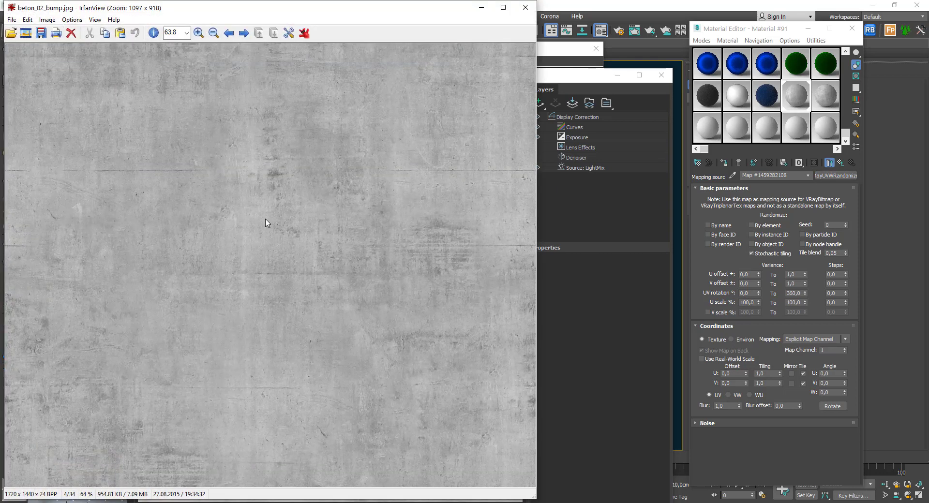
pyautogui.scroll(-3, 265, 223)
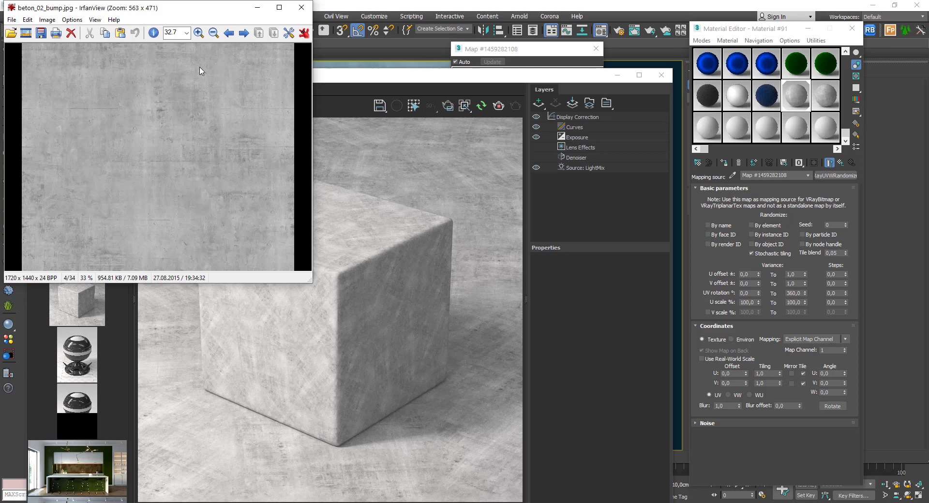
pyautogui.scroll(3, 21, 174)
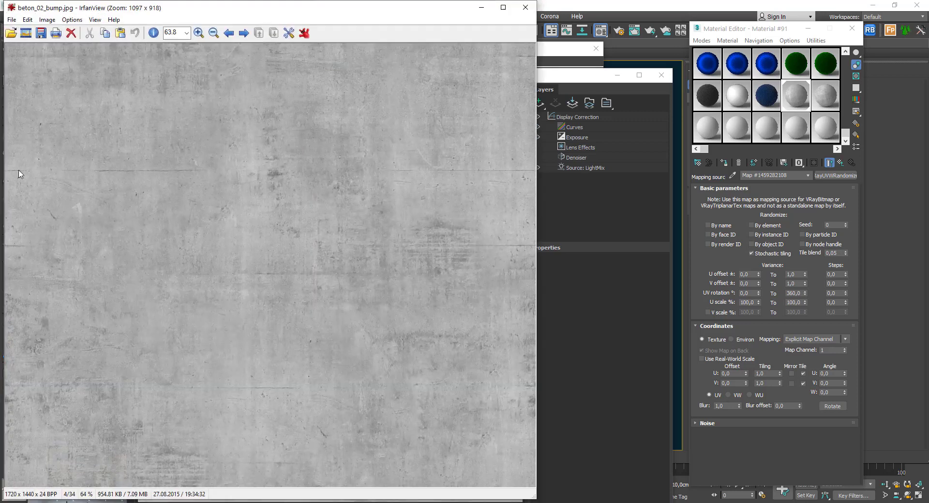
pyautogui.scroll(-3, 266, 71)
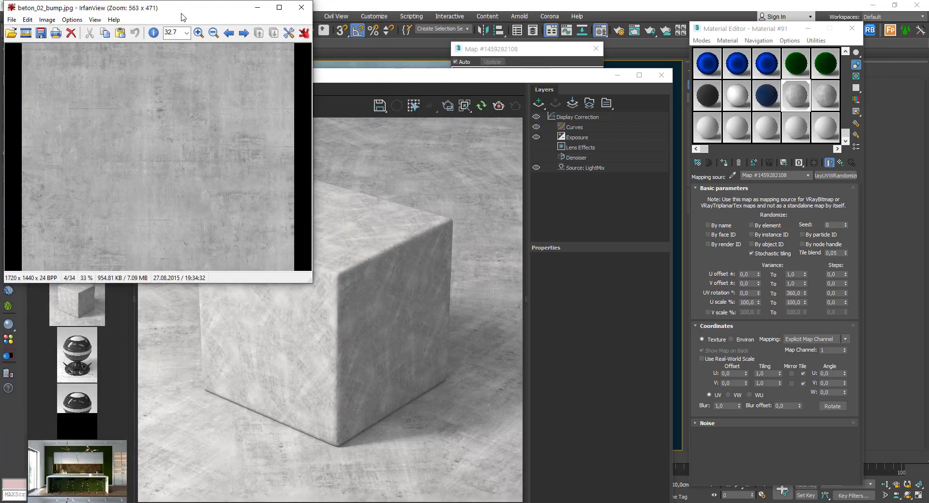
pyautogui.moveTo(171, 12); pyautogui.dragTo(475, 15)
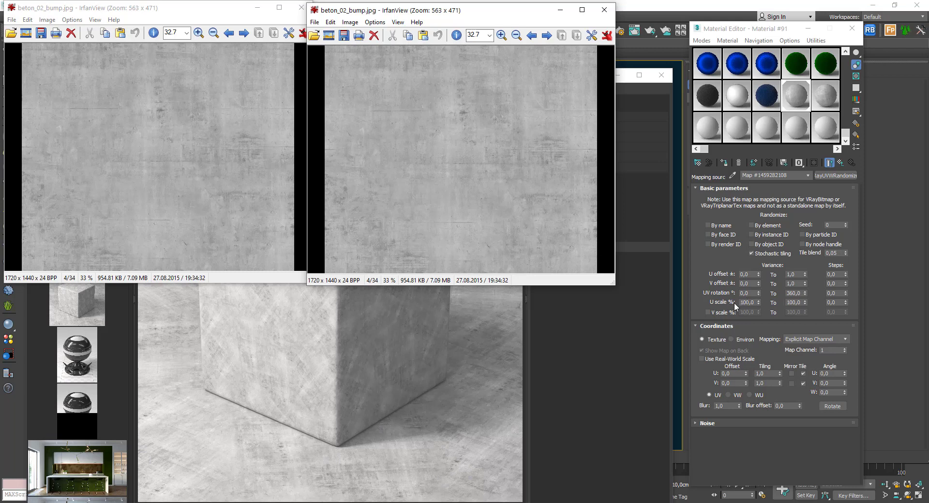
# Compare the two beton_02_bump.jpg views, then close both IrfanView windows.
pyautogui.keyDown('ctrl'); pyautogui.scroll(-1, 452, 199); pyautogui.keyUp('ctrl')
pyautogui.keyDown('ctrl'); pyautogui.scroll(-1, 448, 199); pyautogui.keyUp('ctrl')
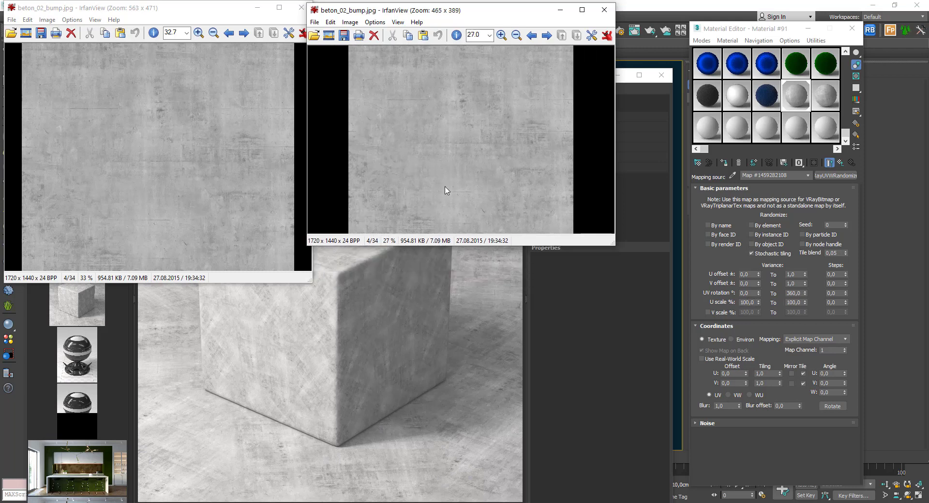
pyautogui.keyDown('ctrl'); pyautogui.scroll(-1, 445, 192); pyautogui.keyUp('ctrl')
pyautogui.moveTo(419, 10); pyautogui.dragTo(407, 16)
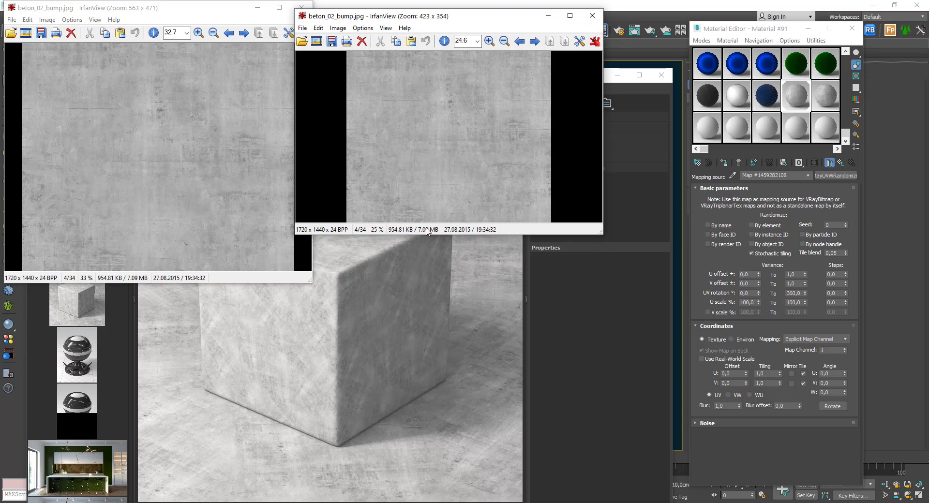
pyautogui.keyDown('ctrl'); pyautogui.scroll(6, 427, 231); pyautogui.keyUp('ctrl')
pyautogui.keyDown('ctrl'); pyautogui.scroll(-2, 769, 295); pyautogui.keyUp('ctrl')
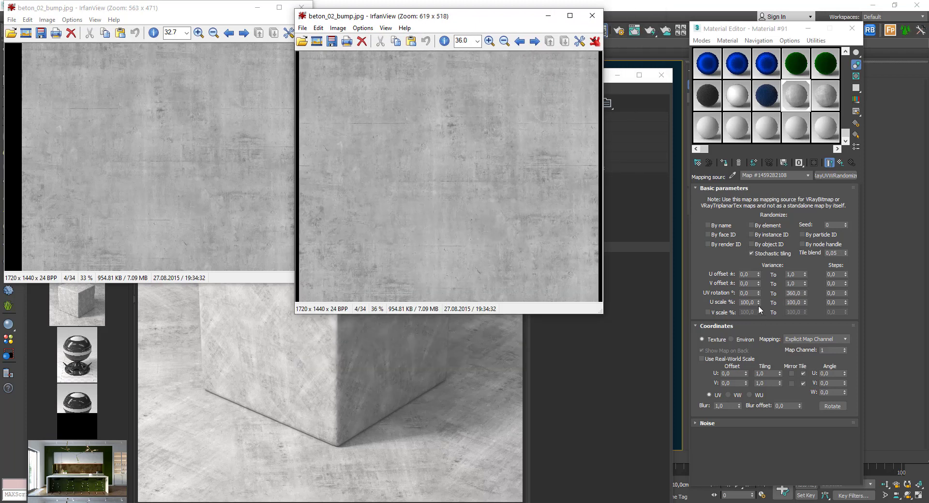
pyautogui.keyDown('ctrl'); pyautogui.scroll(-1, 447, 167); pyautogui.keyUp('ctrl')
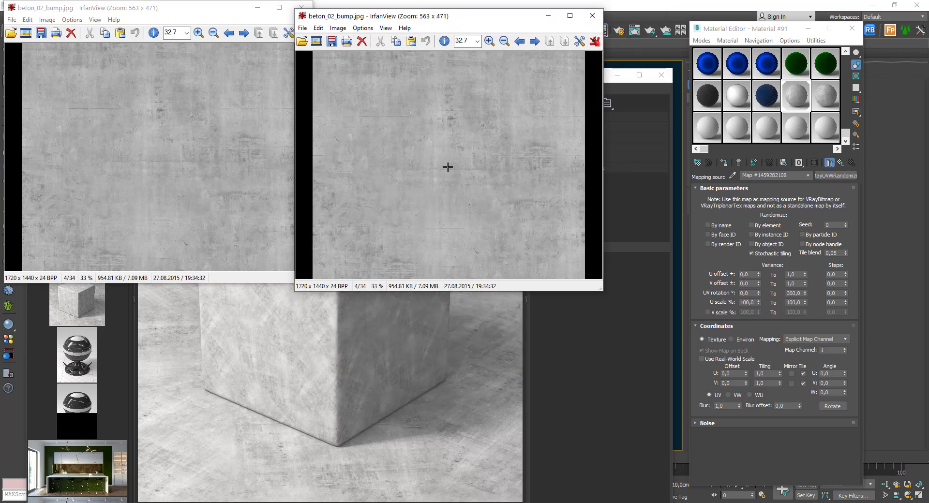
pyautogui.keyDown('ctrl'); pyautogui.scroll(-1, 448, 167); pyautogui.keyUp('ctrl')
pyautogui.keyDown('ctrl'); pyautogui.scroll(2, 448, 167); pyautogui.keyUp('ctrl')
pyautogui.keyDown('ctrl'); pyautogui.scroll(-1, 447, 167); pyautogui.keyUp('ctrl')
pyautogui.press('Escape')
pyautogui.press('Escape')
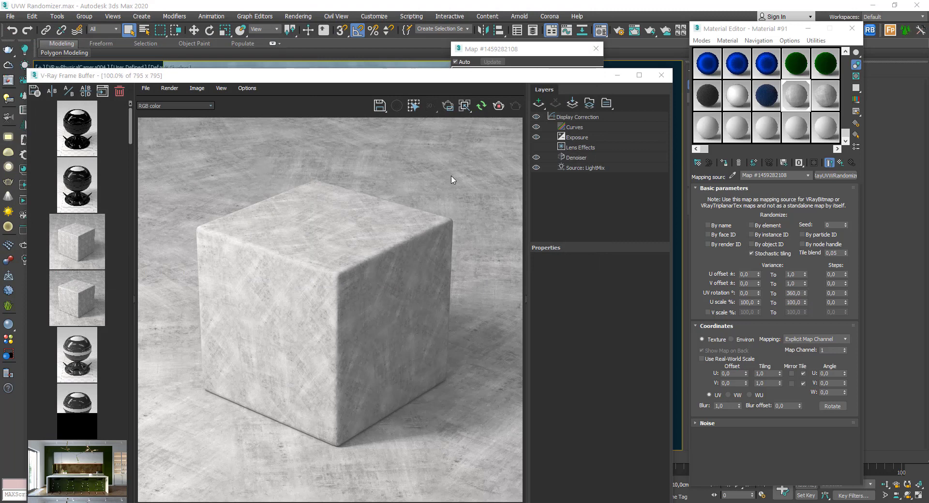
# Set the UV rotation 'from' value to 350 and view the cube render without denoising.
pyautogui.doubleClick(748, 293)
pyautogui.write('350')
pyautogui.press('Return')
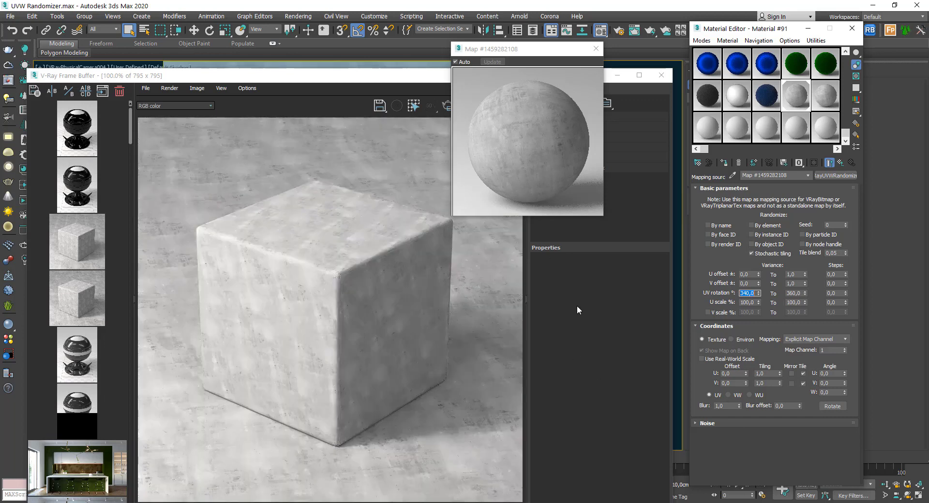
pyautogui.click(547, 179)
pyautogui.click(536, 157)
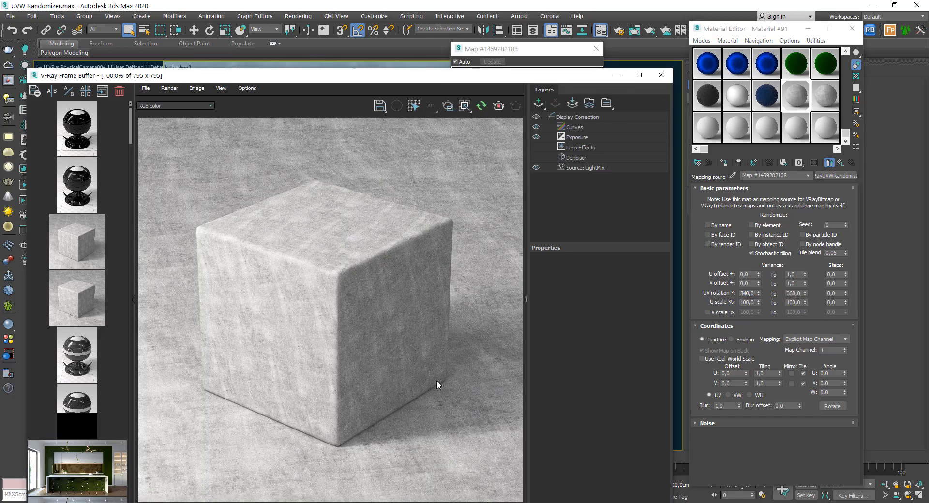
# Set the U scale % 'from' value to 80 and check the updated cube render.
pyautogui.doubleClick(747, 302)
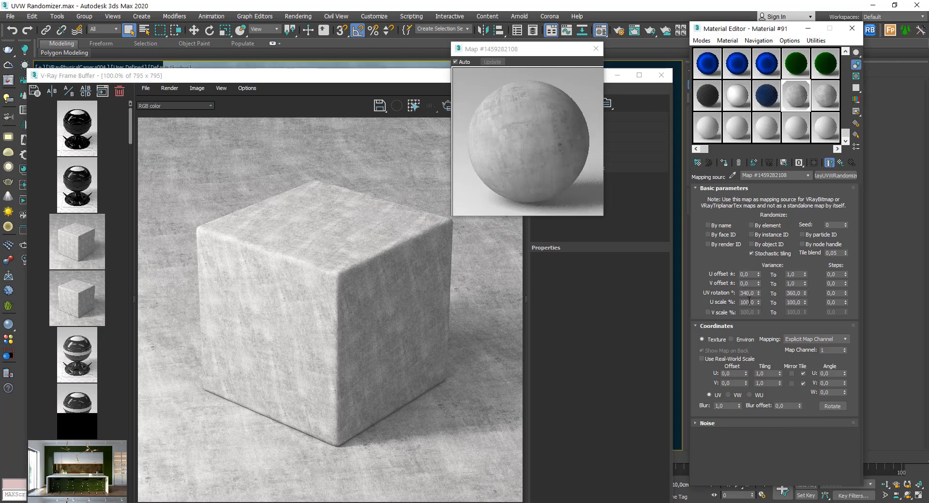
pyautogui.write('80')
pyautogui.press('Return')
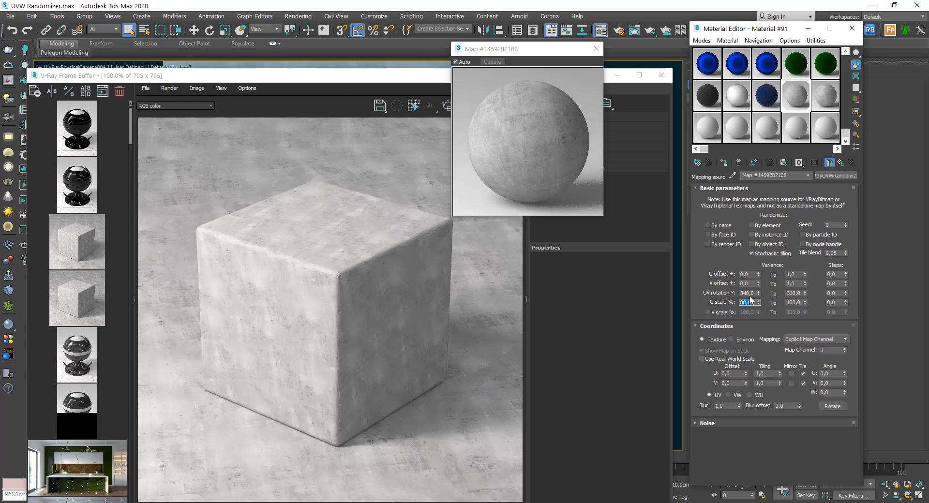
pyautogui.click(419, 224)
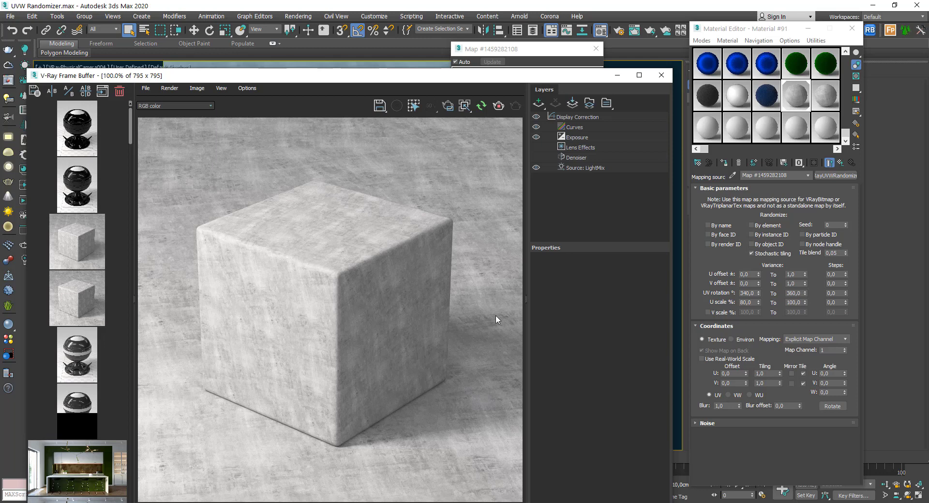
# Re-render the cube and compare history renders 4 and 5 in an A/B split view.
pyautogui.click(498, 106)
pyautogui.moveTo(77, 241)
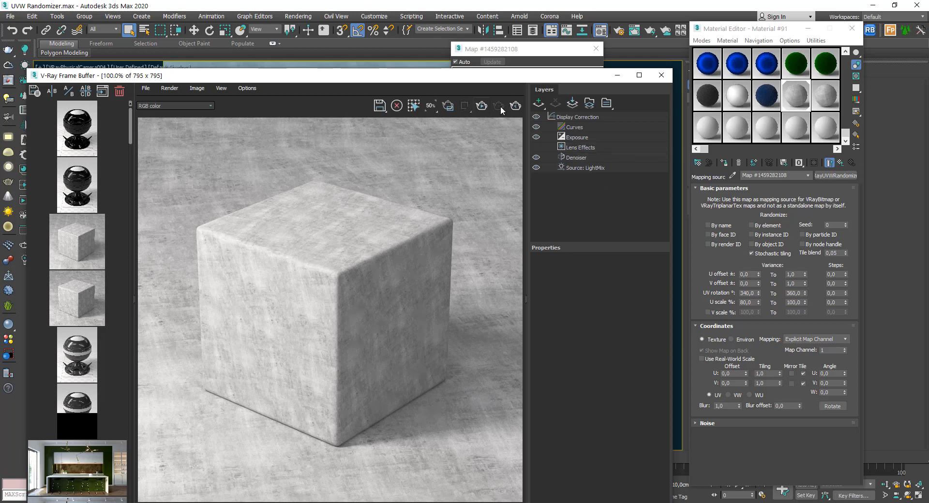
pyautogui.doubleClick(63, 258)
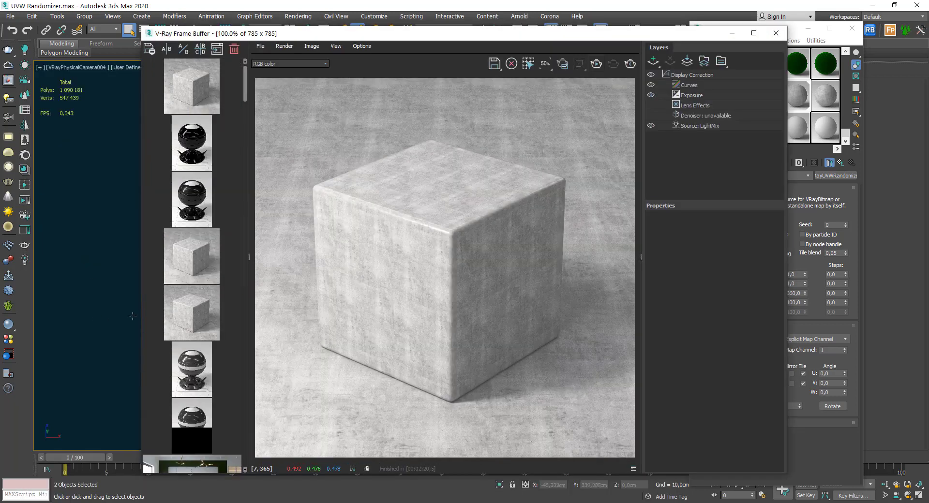
pyautogui.doubleClick(193, 256)
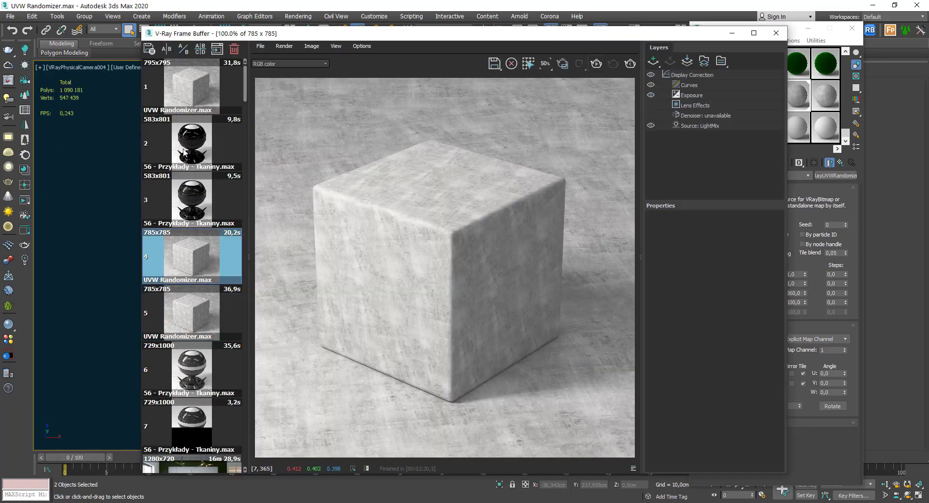
pyautogui.click(217, 315)
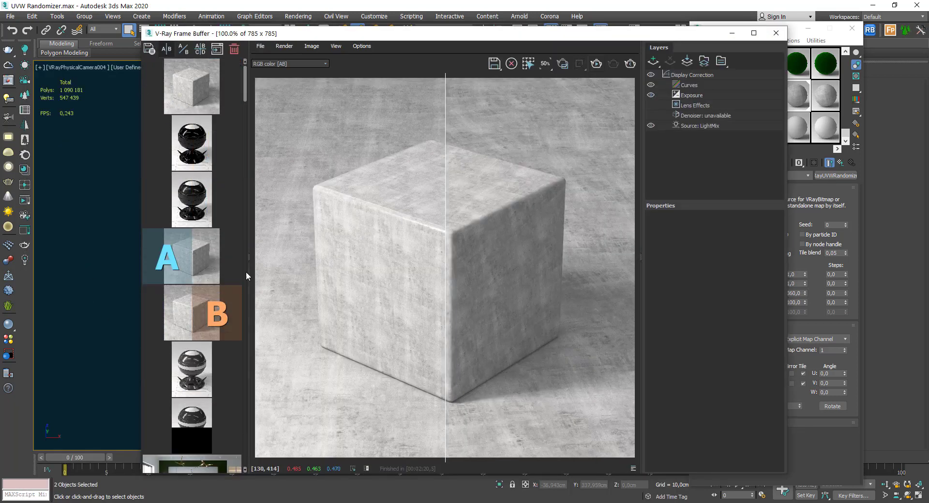
pyautogui.moveTo(445, 189)
pyautogui.mouseDown()
pyautogui.moveTo(454, 229)
pyautogui.moveTo(361, 264)
pyautogui.moveTo(638, 251)
pyautogui.moveTo(654, 276)
pyautogui.mouseUp()
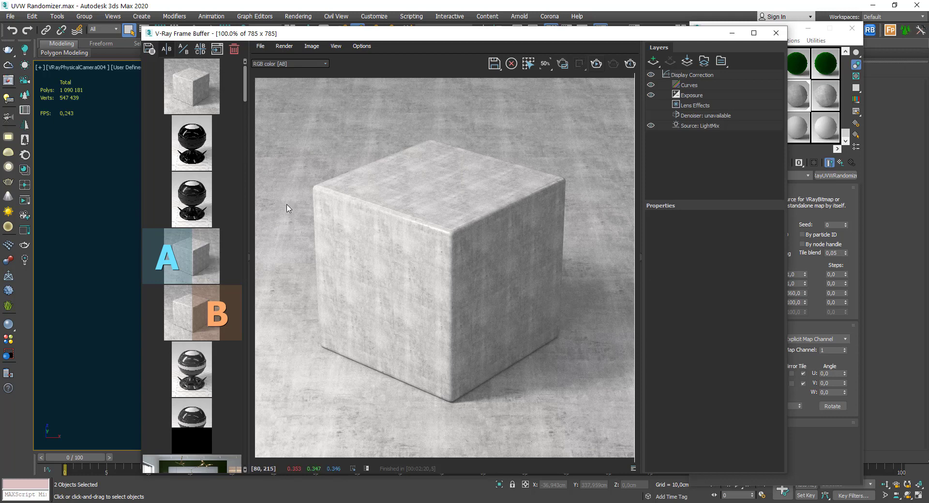
pyautogui.moveTo(630, 137); pyautogui.dragTo(261, 97)
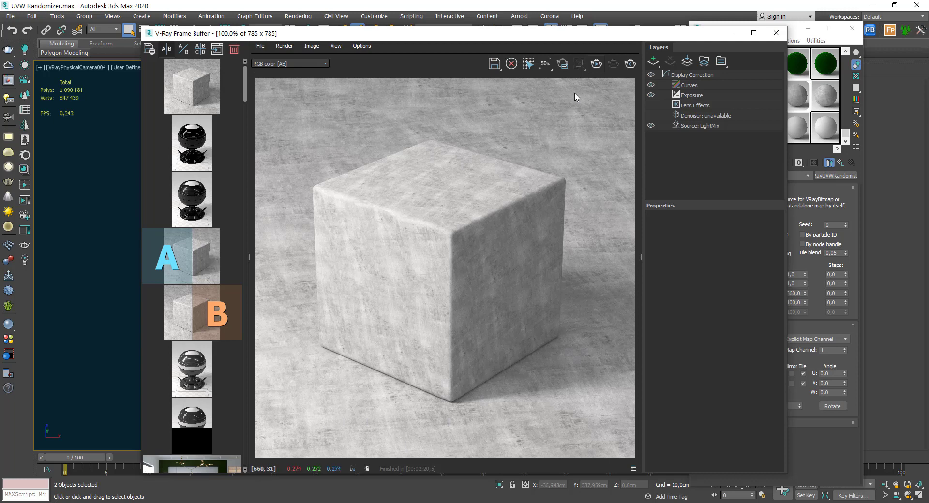
pyautogui.moveTo(641, 34); pyautogui.dragTo(521, 30)
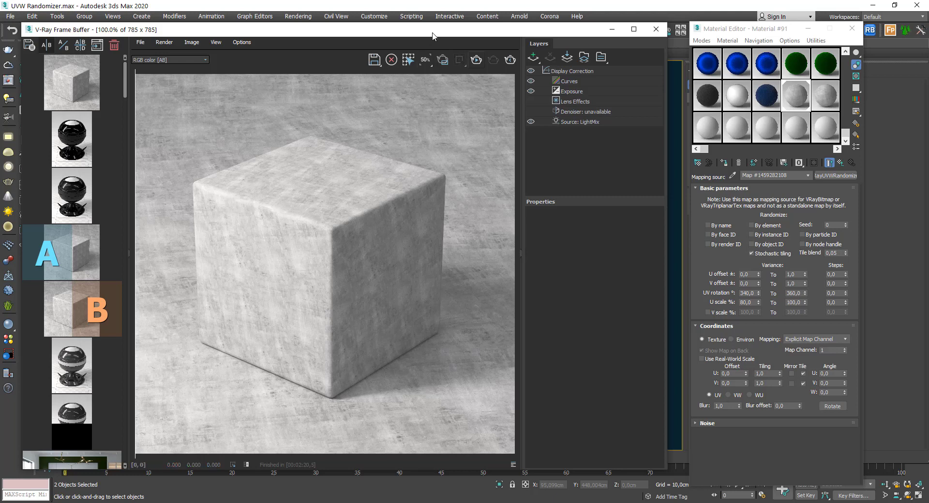
# Shift the render window aside and return from the randomizer to parent Material #91.
pyautogui.moveTo(434, 31); pyautogui.dragTo(460, 45)
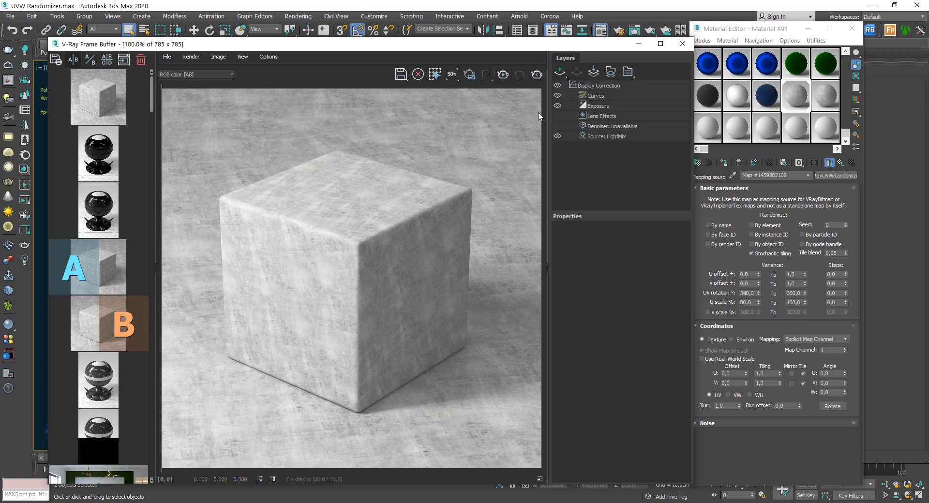
pyautogui.moveTo(553, 47); pyautogui.dragTo(566, 46)
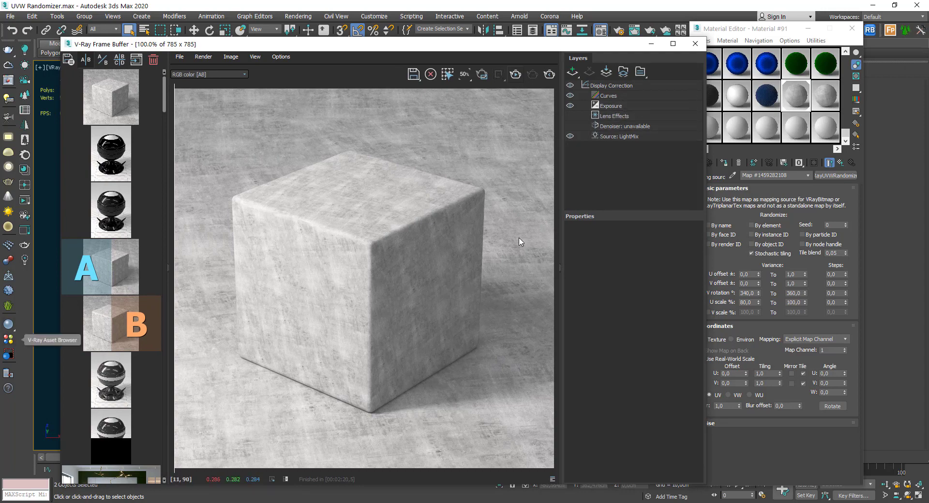
pyautogui.click(829, 163)
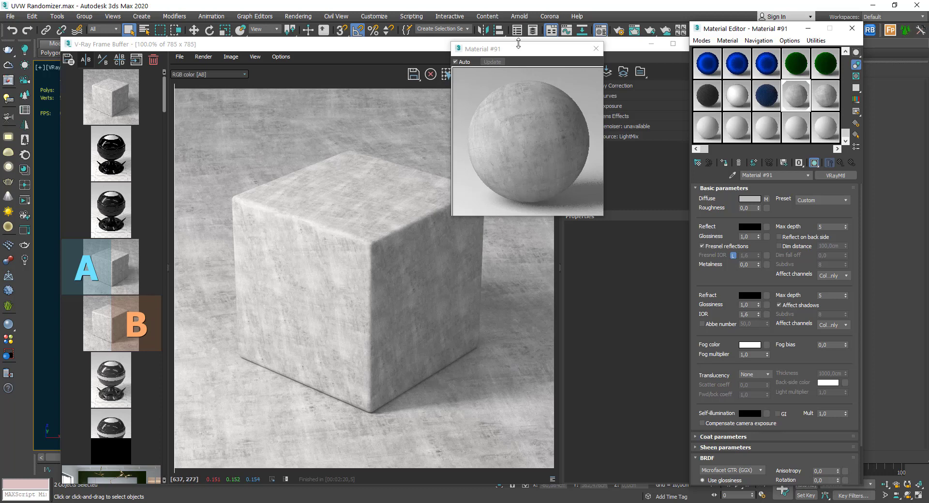
# Reposition the enlarged Material #91 preview sphere beside the render.
pyautogui.moveTo(517, 54); pyautogui.dragTo(509, 36)
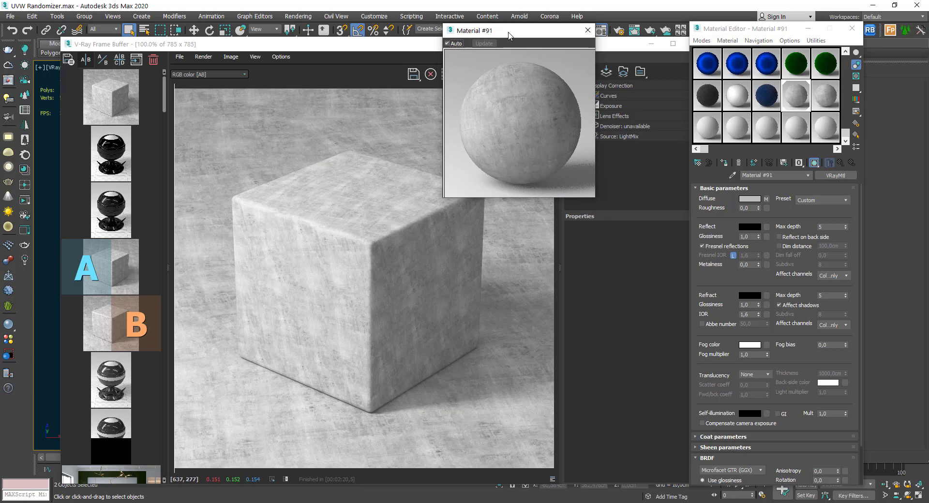
pyautogui.moveTo(509, 35); pyautogui.dragTo(509, 34)
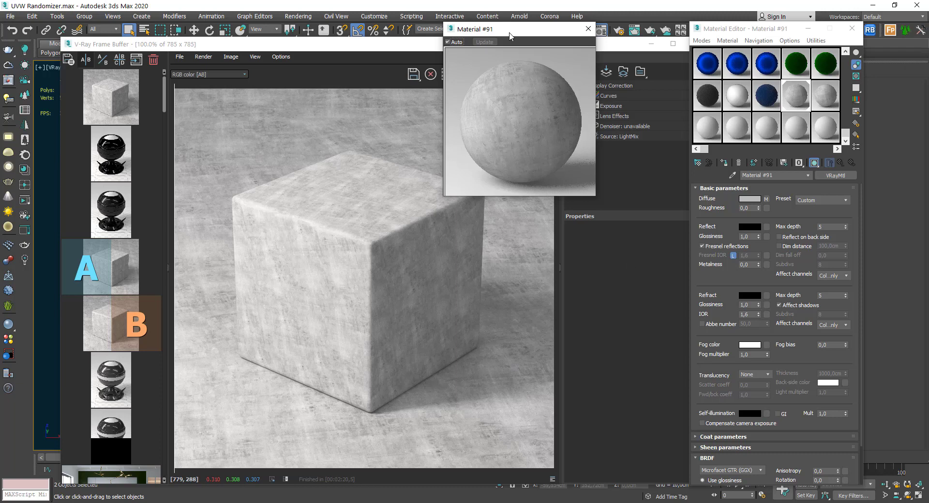
pyautogui.moveTo(509, 34); pyautogui.dragTo(509, 33)
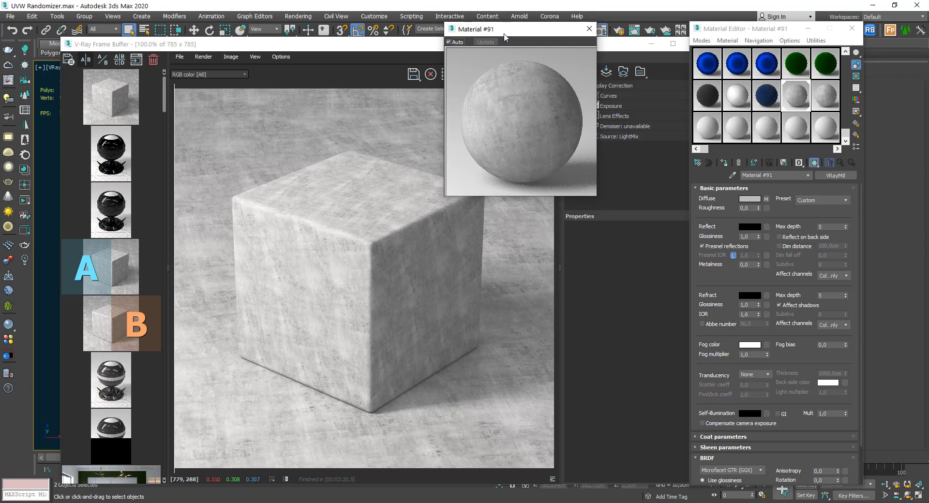